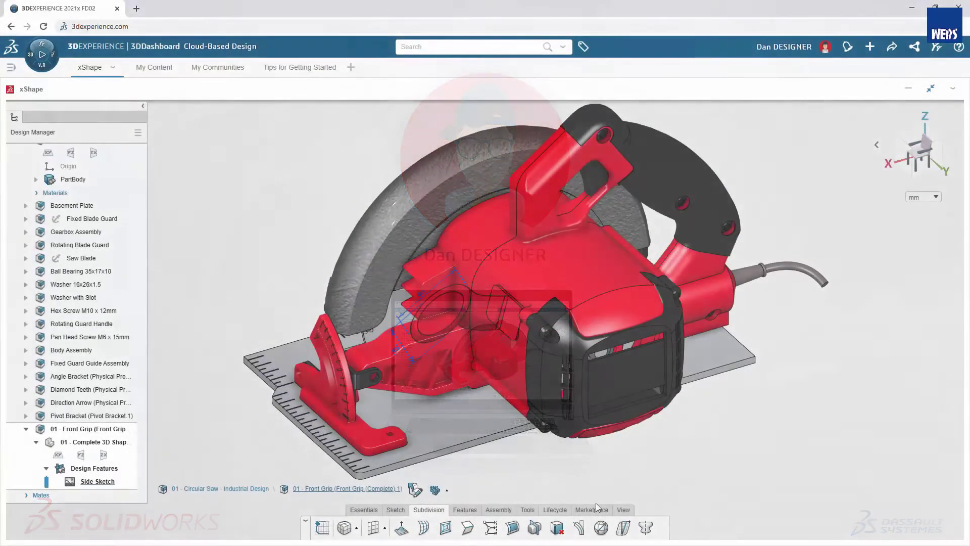
Add a 4-segment subdivision cylinder on the grip sketch, symmetric about its midplane, with creased edges.
{"action": "left_click", "coordinate": [358, 528]}
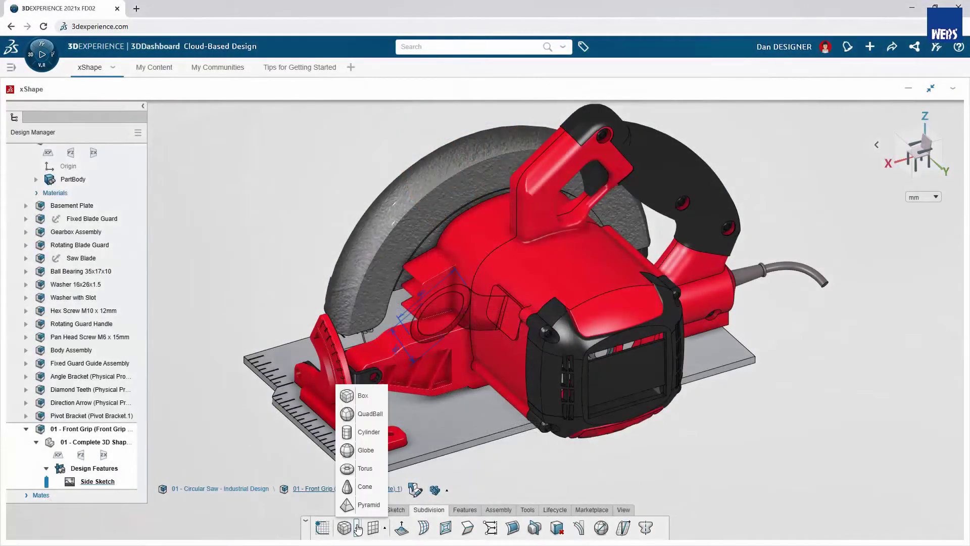
{"action": "left_click", "coordinate": [368, 434]}
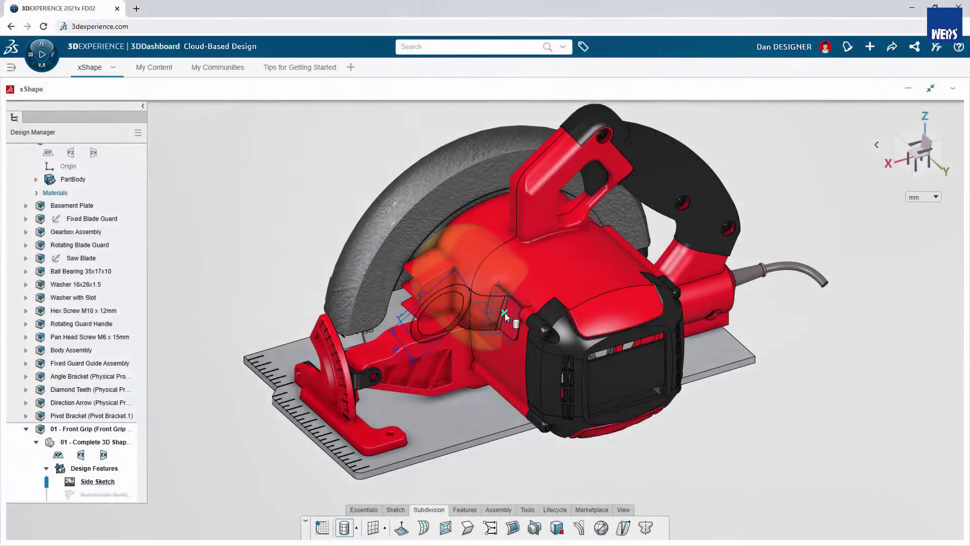
{"action": "left_click", "coordinate": [505, 314]}
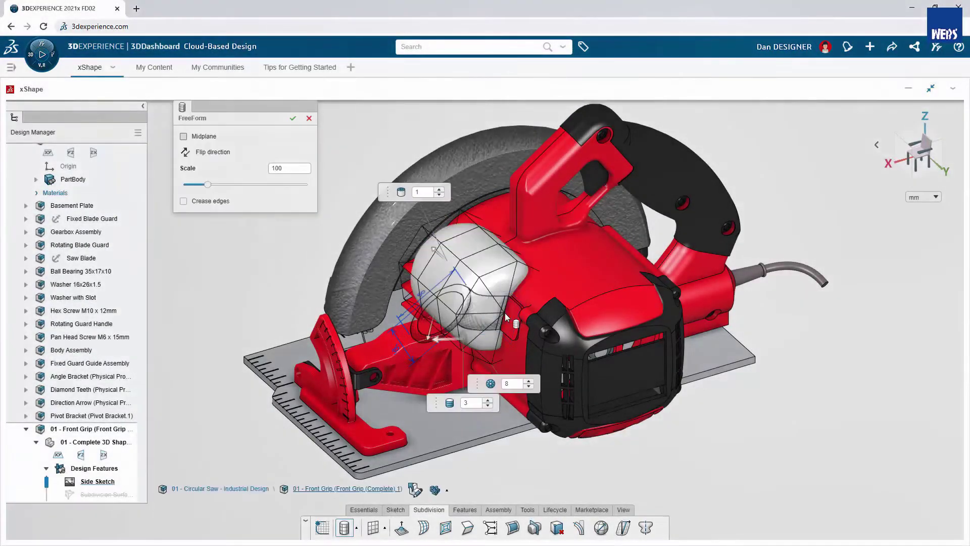
{"action": "left_click", "coordinate": [488, 400]}
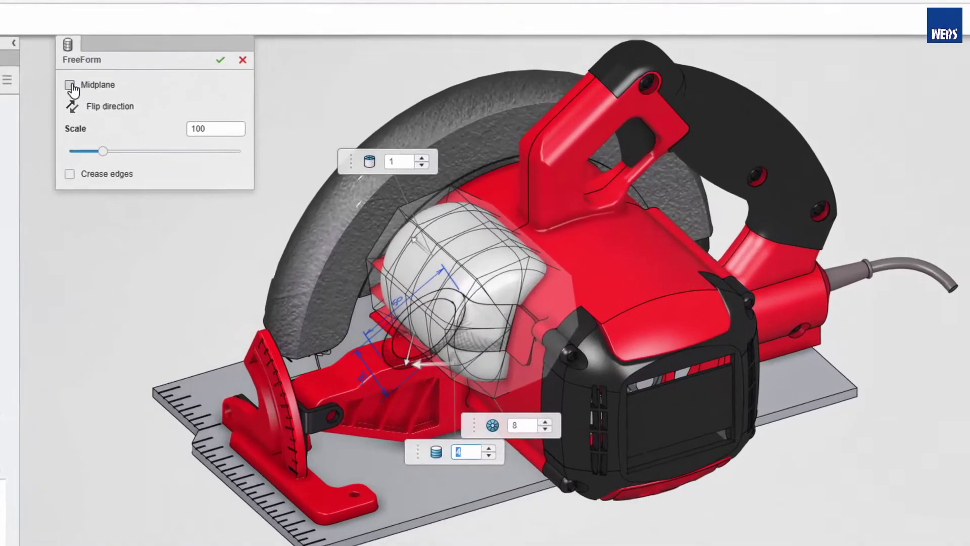
{"action": "left_click", "coordinate": [70, 85]}
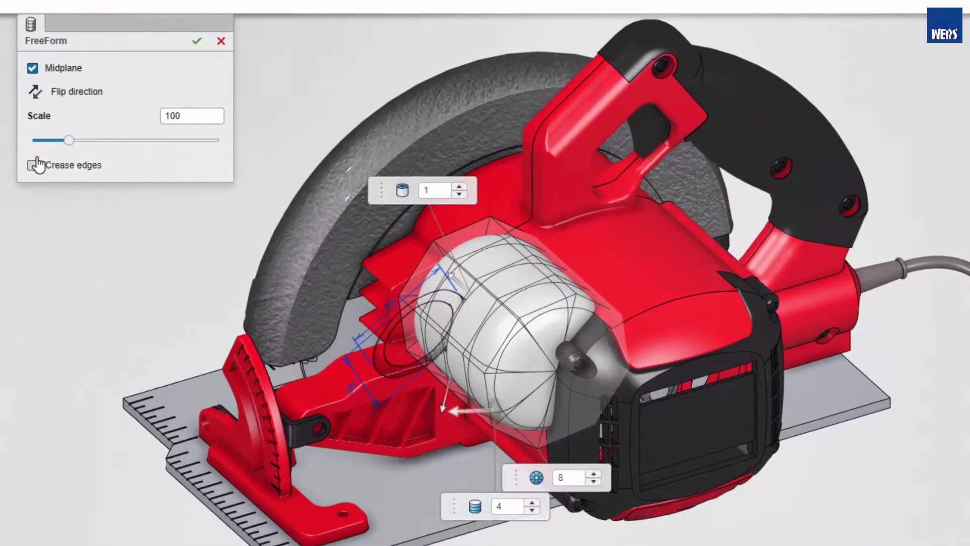
{"action": "left_click", "coordinate": [33, 166]}
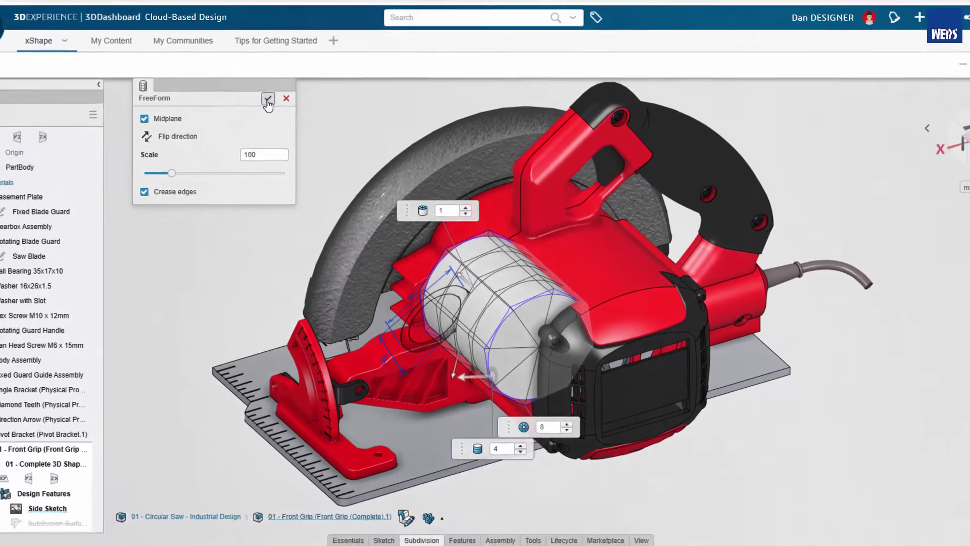
{"action": "left_click", "coordinate": [213, 60]}
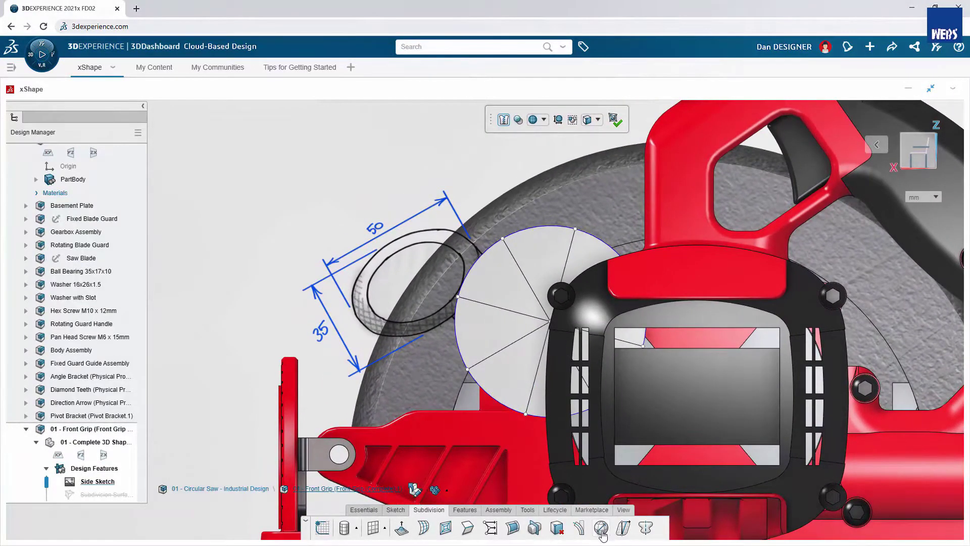
Scale the cylinder non-uniformly by bounding box to 50 × 75 × 35 mm, then select all vertices.
{"action": "left_click", "coordinate": [601, 528]}
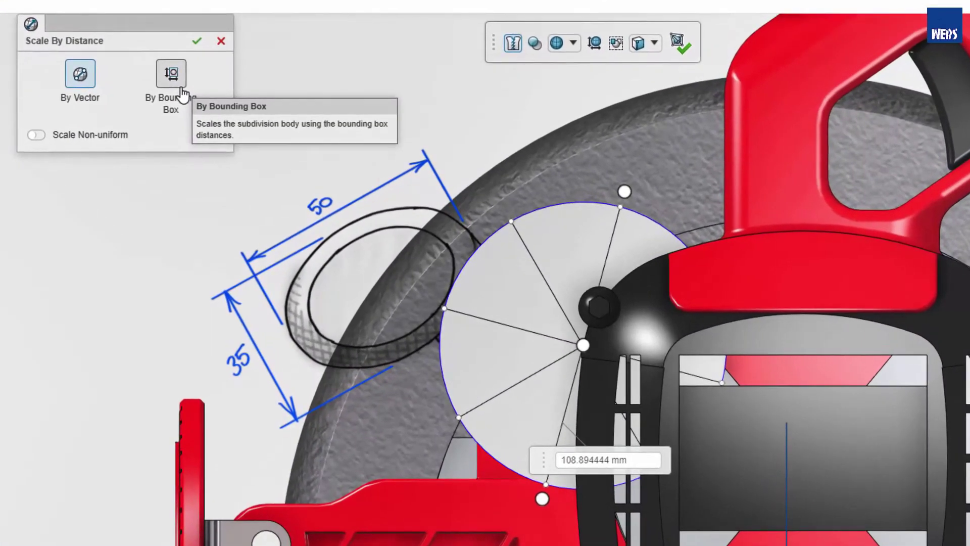
{"action": "left_click", "coordinate": [257, 128]}
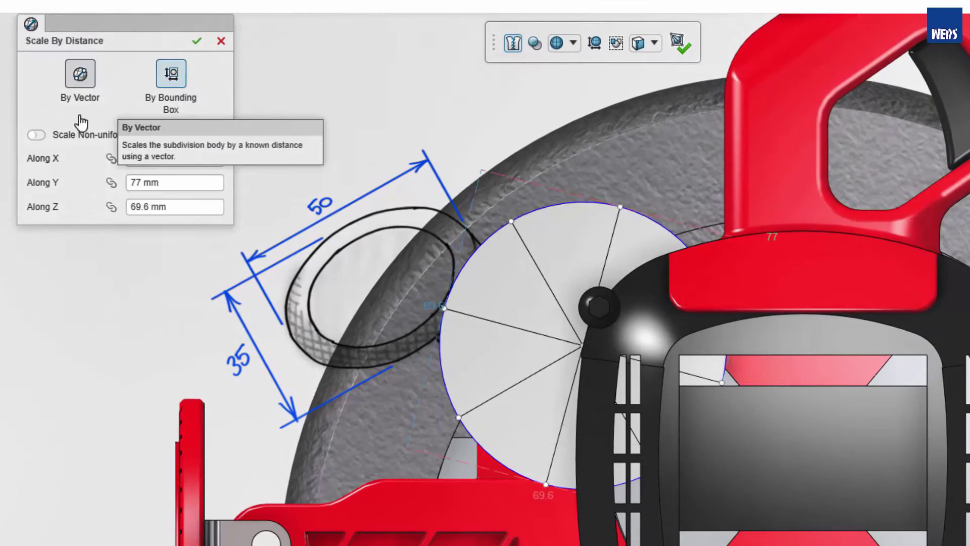
{"action": "left_click", "coordinate": [36, 134]}
{"action": "left_click", "coordinate": [179, 158]}
{"action": "type", "text": "50"}
{"action": "key", "text": "Tab"}
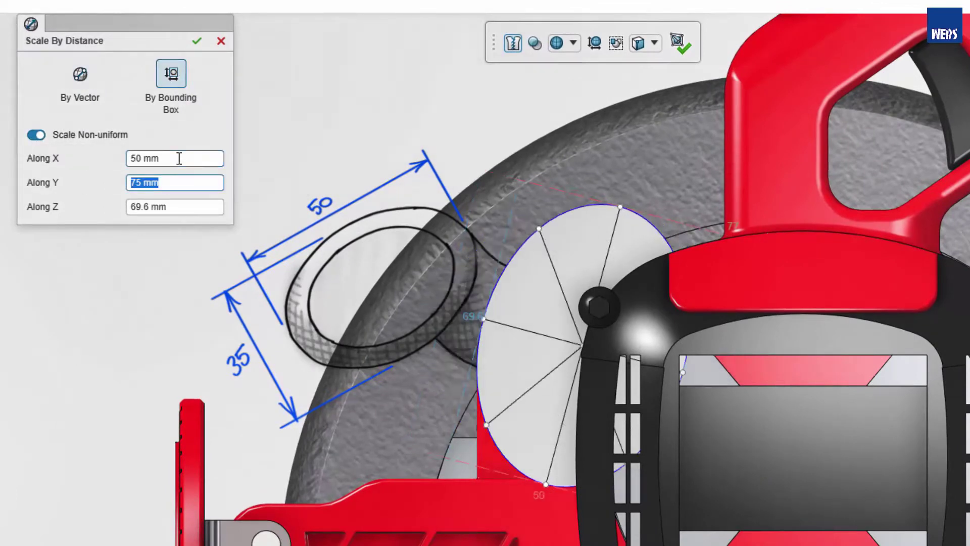
{"action": "key", "text": "Tab"}
{"action": "type", "text": "35"}
{"action": "key", "text": "Return"}
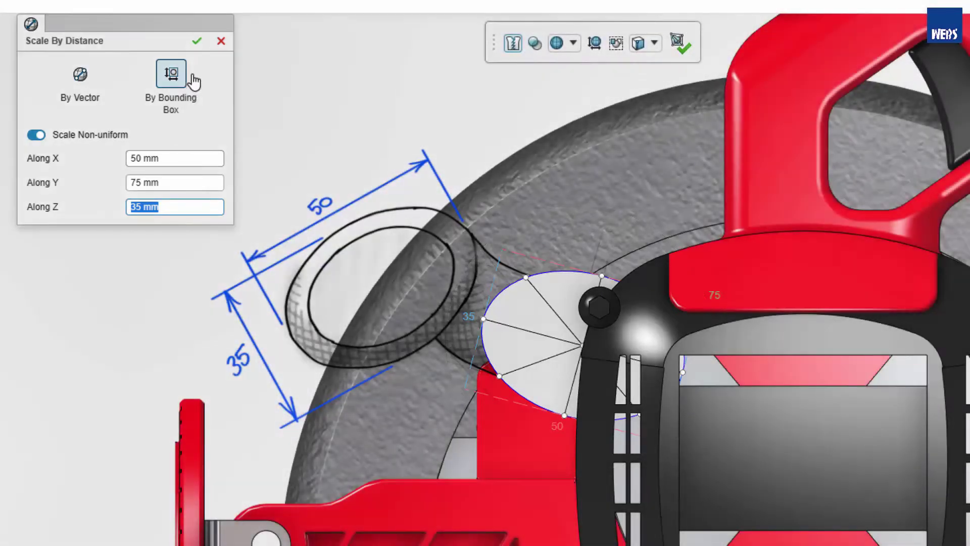
{"action": "left_click", "coordinate": [196, 50]}
{"action": "key", "text": "ctrl+a"}
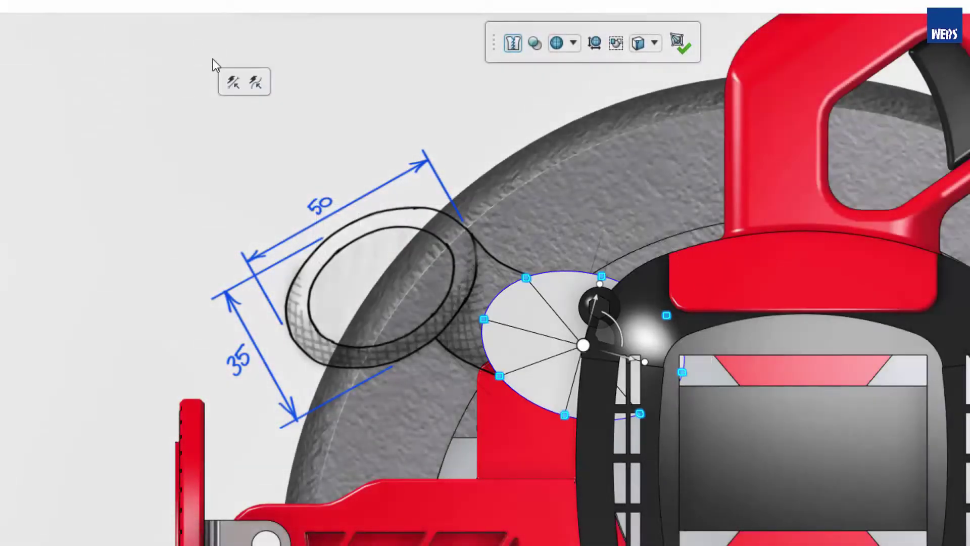
Rotate and move the ellipse onto the 50×35 outline, shrink the far-end vertices, and finish editing.
{"action": "left_click_drag", "start_coordinate": [614, 320], "coordinate": [620, 228]}
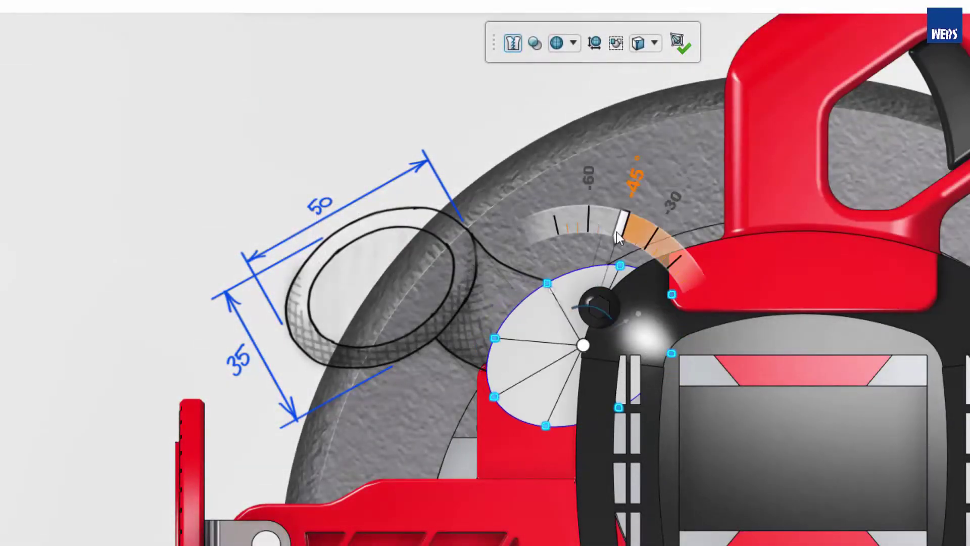
{"action": "left_click_drag", "start_coordinate": [555, 298], "coordinate": [407, 265]}
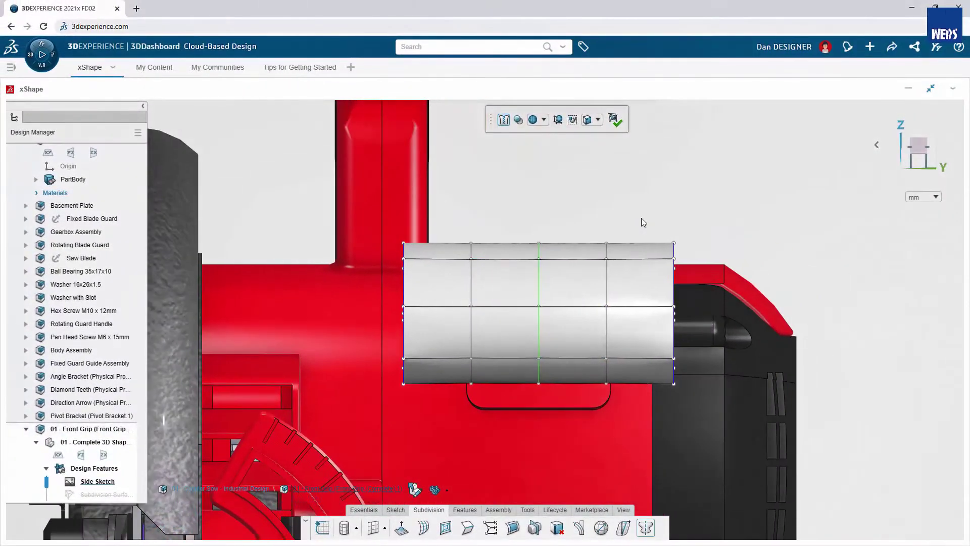
{"action": "left_click_drag", "start_coordinate": [690, 329], "coordinate": [714, 394]}
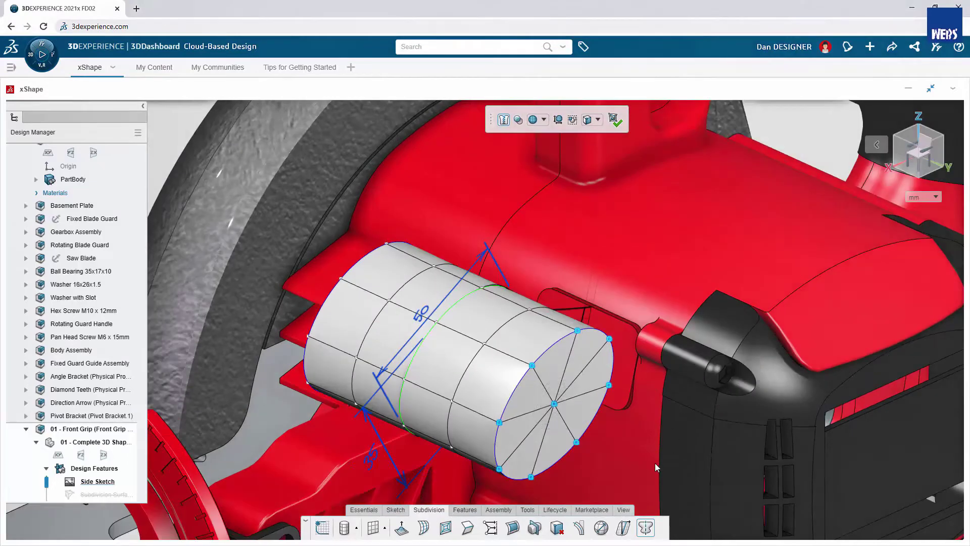
{"action": "middle_click_drag", "start_coordinate": [660, 472], "coordinate": [665, 387]}
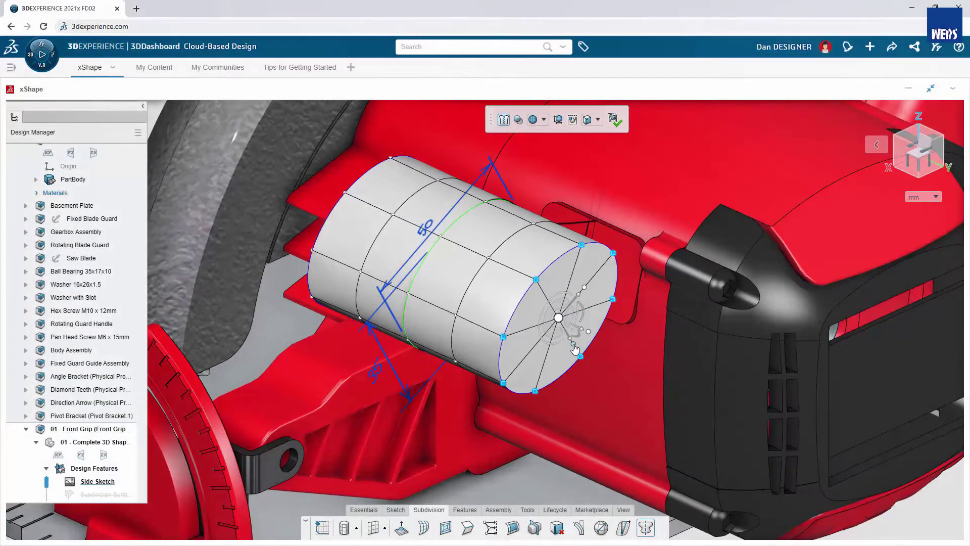
{"action": "left_click_drag", "start_coordinate": [575, 348], "coordinate": [570, 340], "text": "alt"}
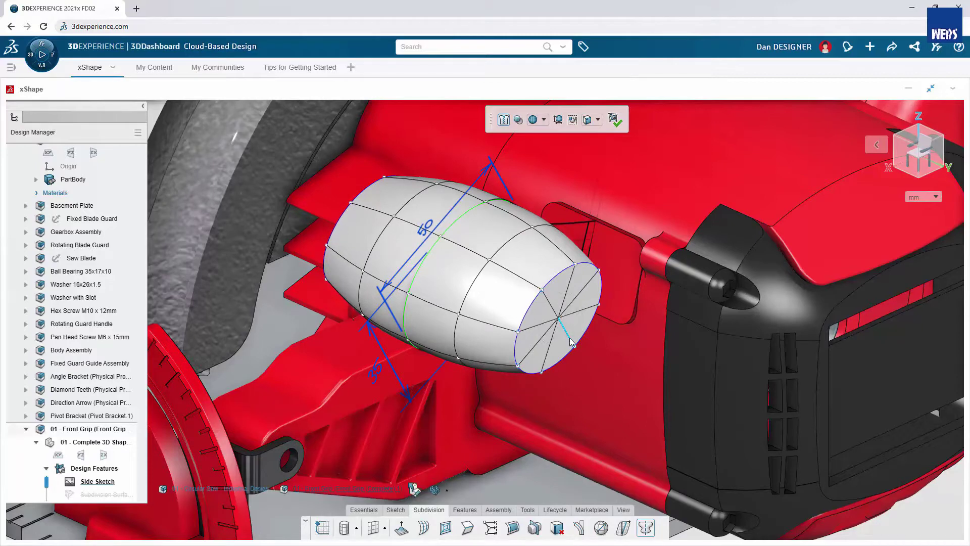
{"action": "left_click", "coordinate": [616, 129]}
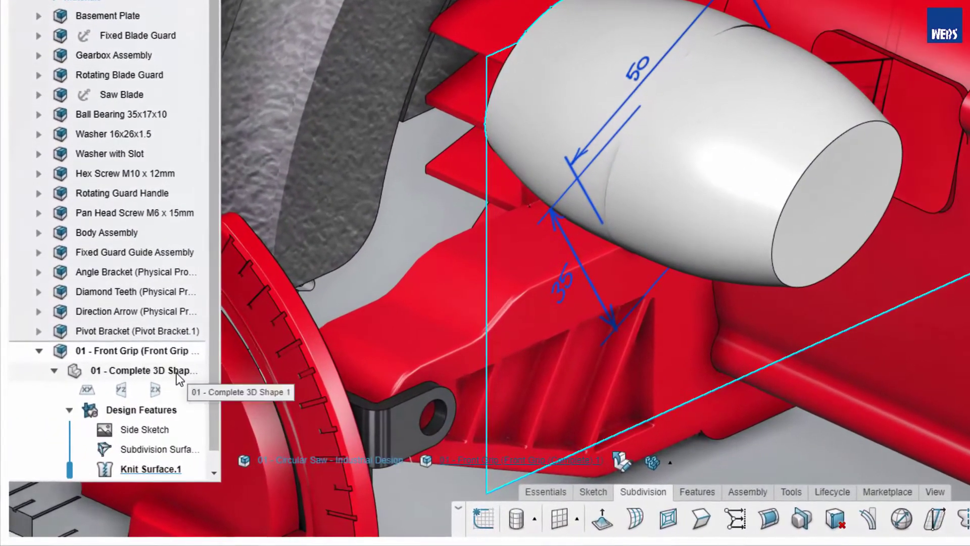
Rename Design Features to 'Start Shape' and the ordered geometric set to 'Grip 1'.
{"action": "left_click", "coordinate": [178, 378]}
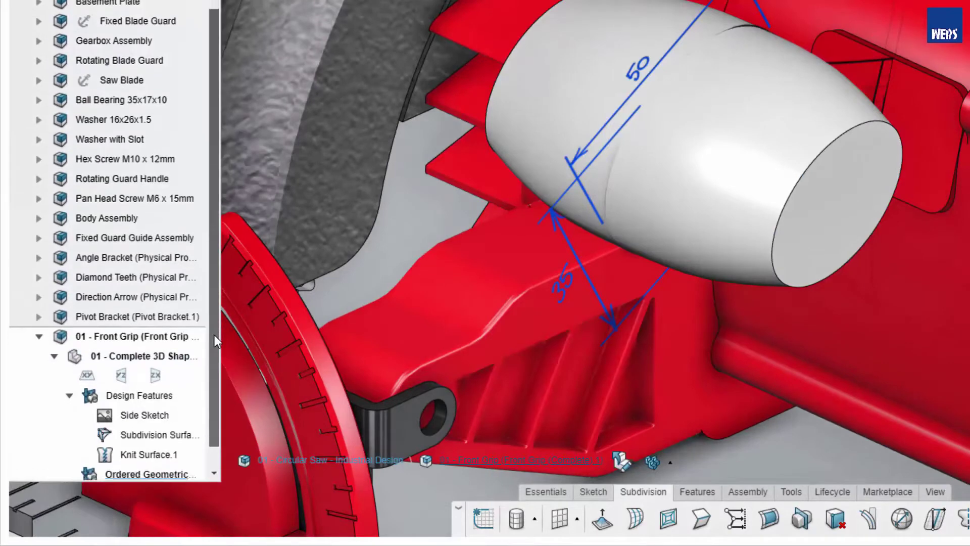
{"action": "scroll", "coordinate": [214, 334], "scroll_direction": "down", "scroll_amount": 2}
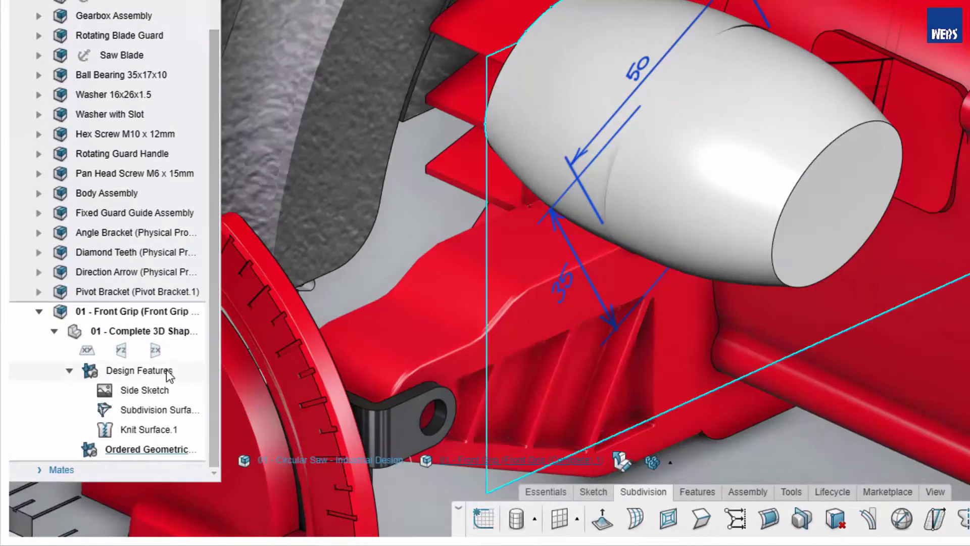
{"action": "left_click", "coordinate": [147, 370]}
{"action": "type", "text": "Start Shape"}
{"action": "key", "text": "Return"}
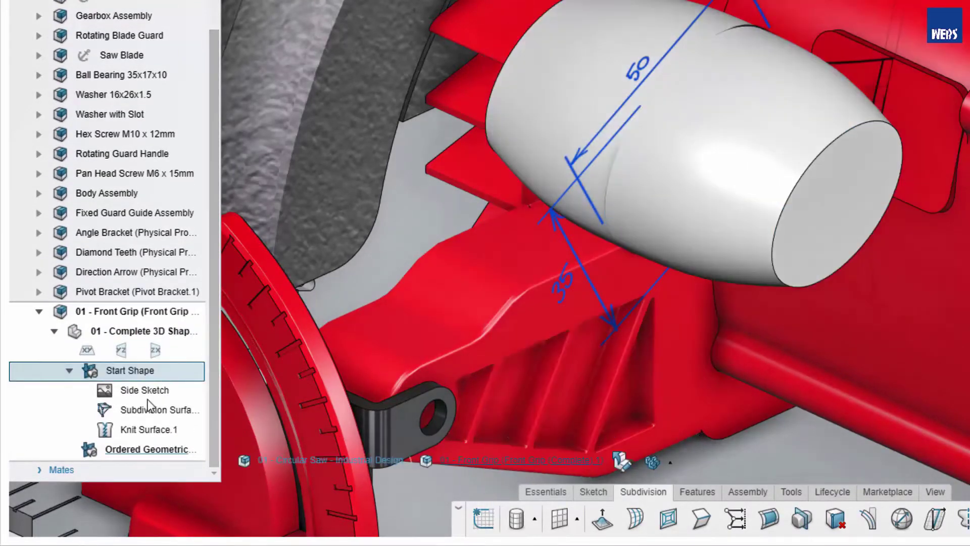
{"action": "left_click", "coordinate": [149, 452]}
{"action": "type", "text": "Grip 1"}
{"action": "key", "text": "Return"}
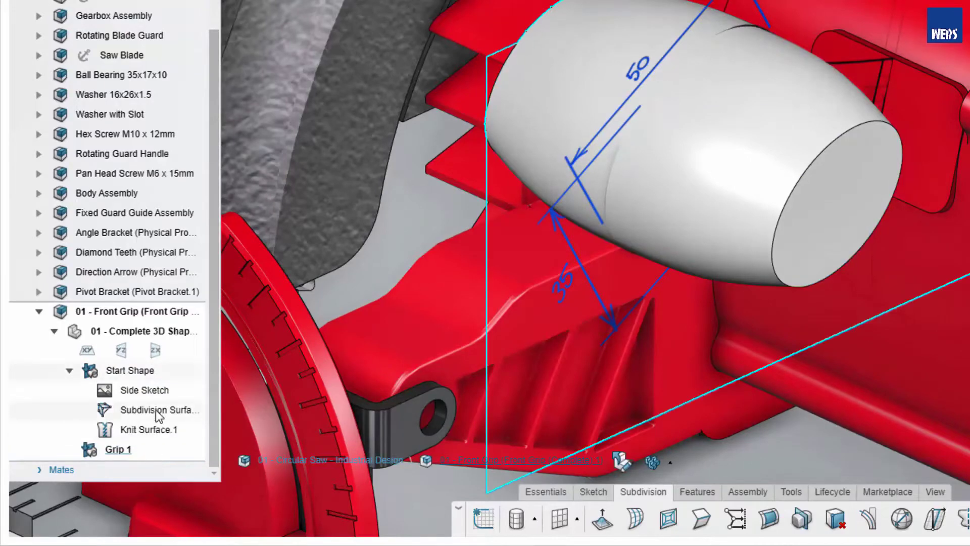
Copy the Subdivision Surface into Grip 1 and hide the Start Shape set.
{"action": "left_click", "coordinate": [156, 409]}
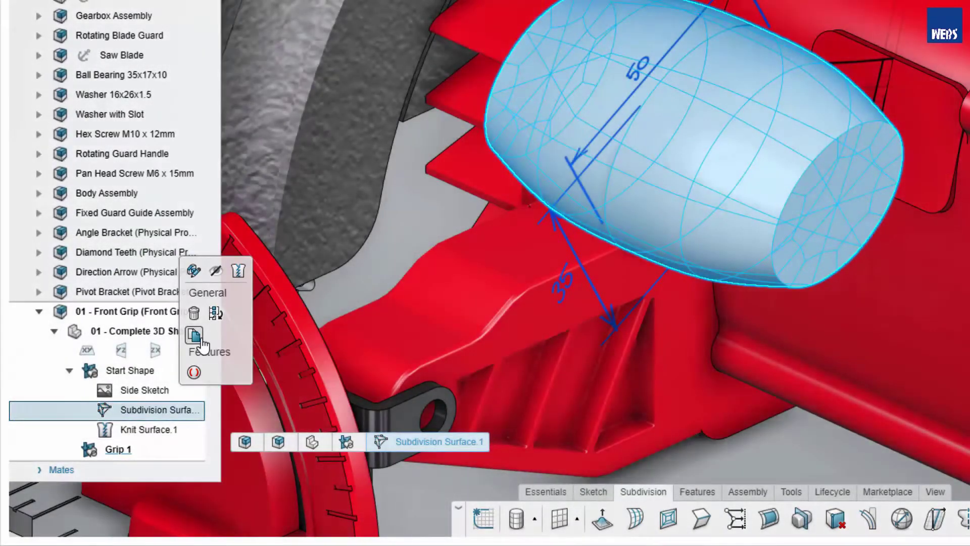
{"action": "left_click", "coordinate": [197, 338]}
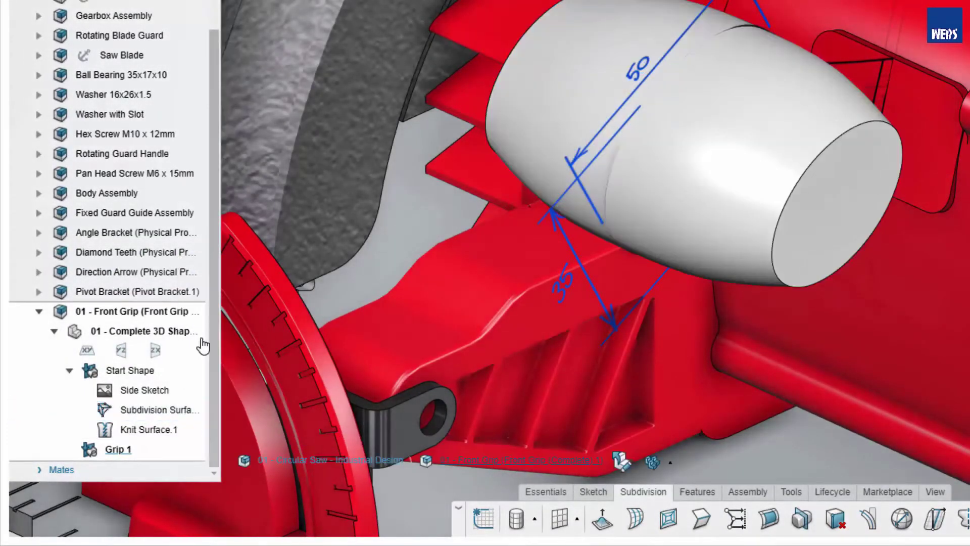
{"action": "left_click", "coordinate": [132, 451]}
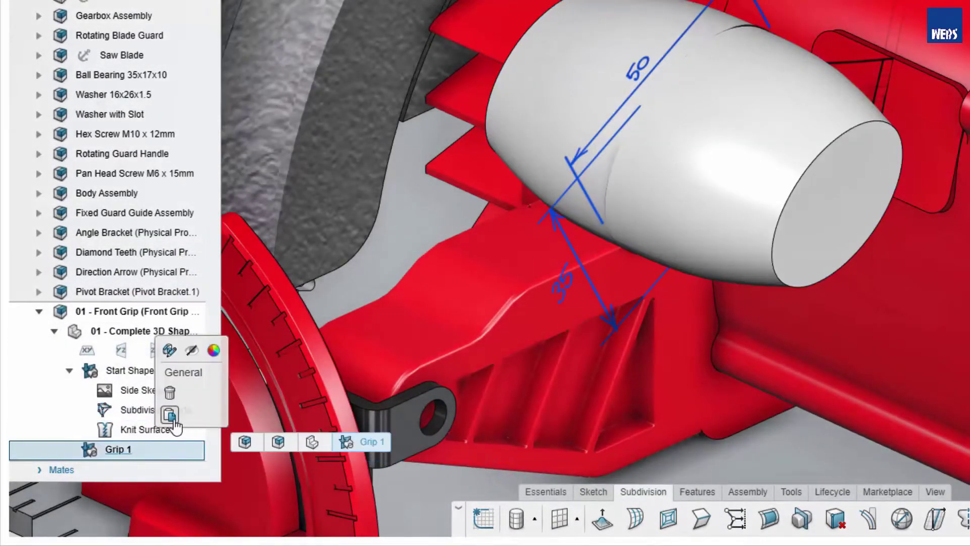
{"action": "left_click", "coordinate": [175, 422]}
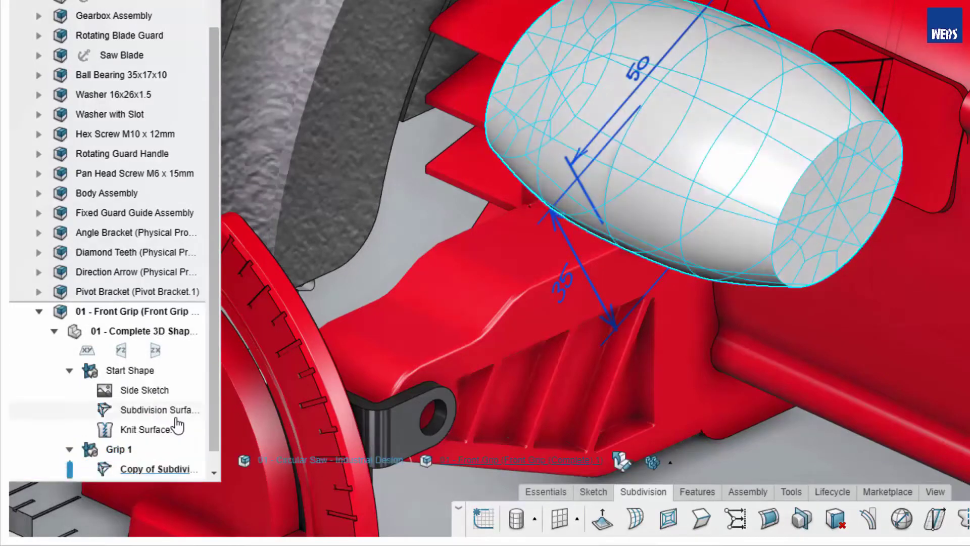
{"action": "left_click", "coordinate": [149, 374]}
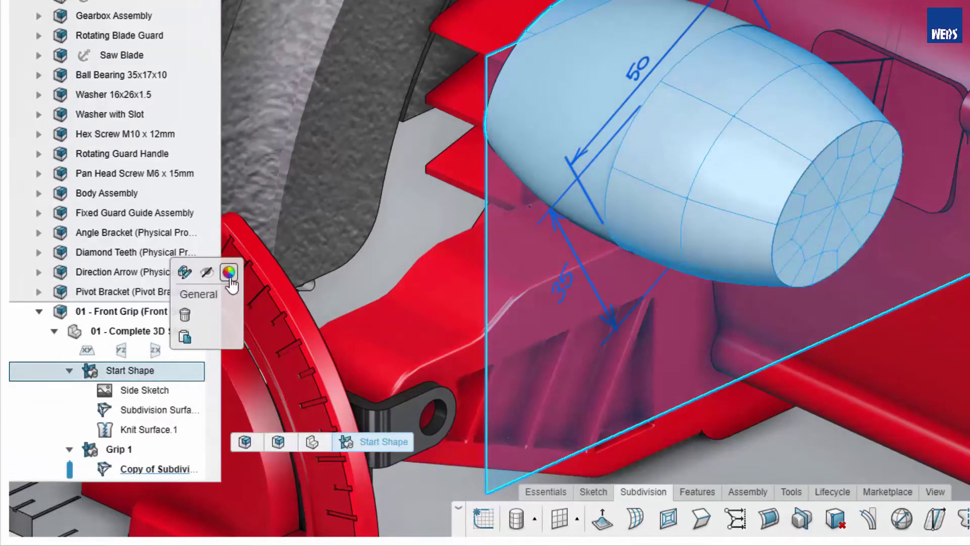
{"action": "left_click", "coordinate": [206, 272]}
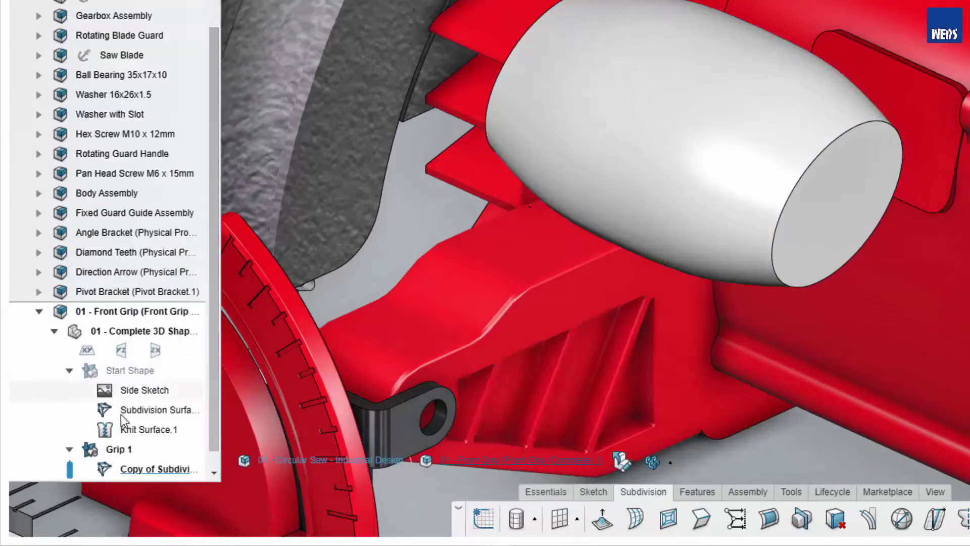
{"action": "left_click", "coordinate": [105, 471]}
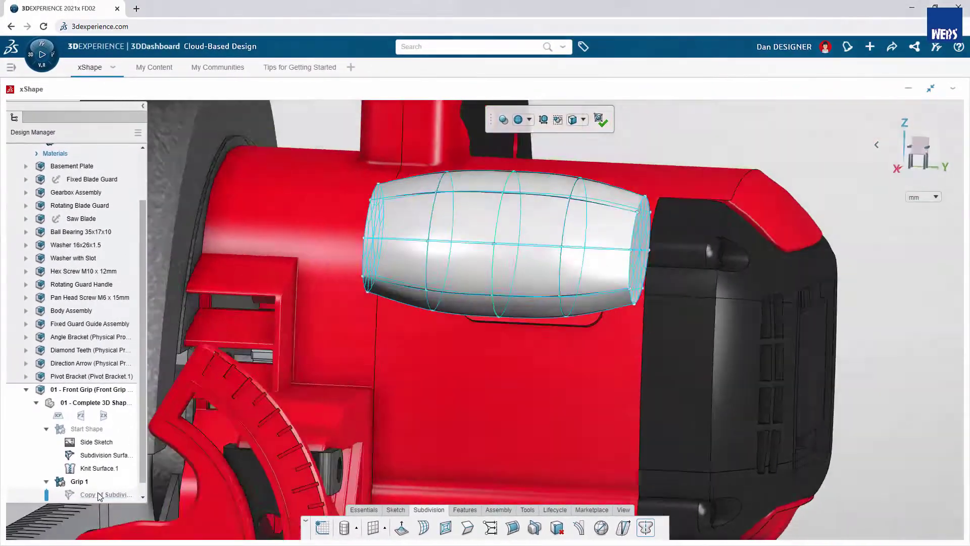
Taper the barrel's right end by pulling its end vertices inward.
{"action": "middle_click_drag", "start_coordinate": [99, 511], "coordinate": [463, 407]}
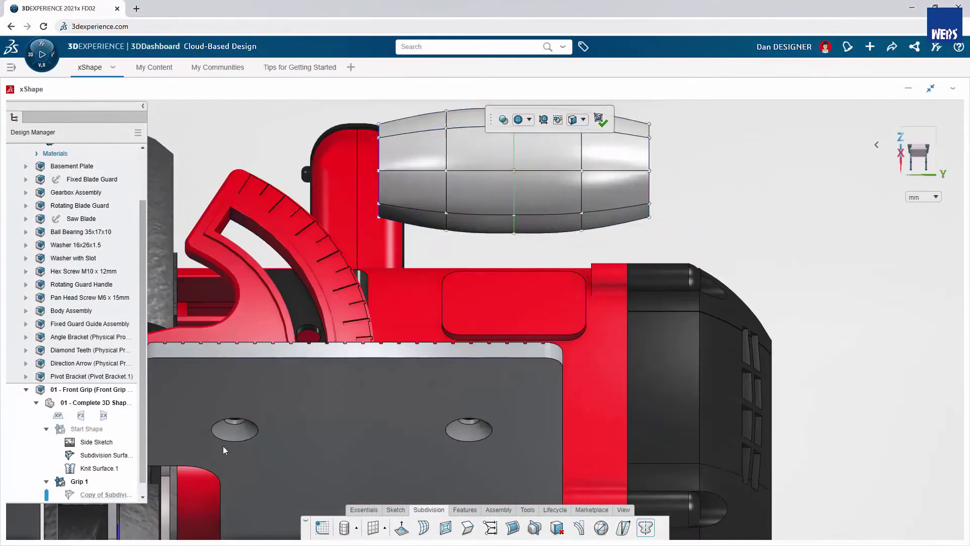
{"action": "left_click_drag", "start_coordinate": [614, 198], "coordinate": [677, 331]}
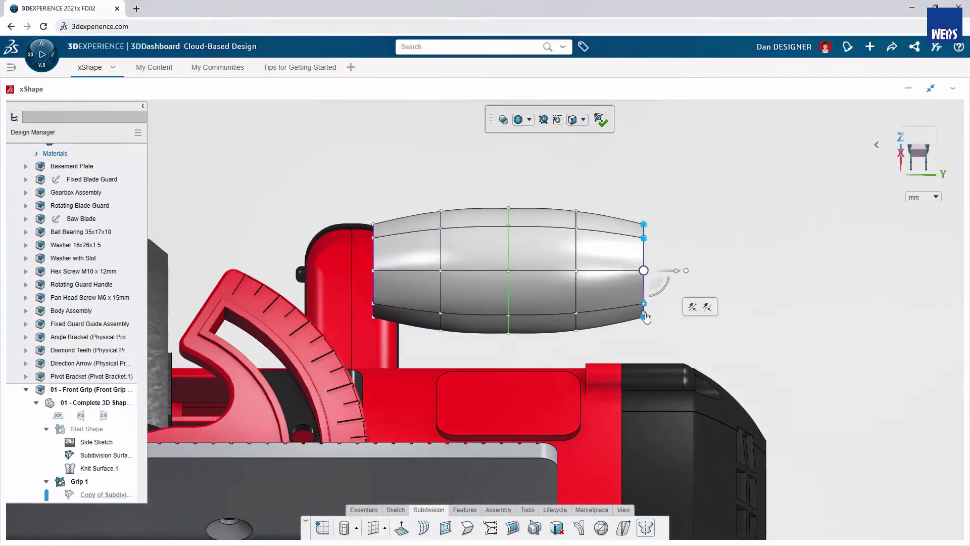
{"action": "mouse_move", "coordinate": [647, 317]}
{"action": "left_mouse_down"}
{"action": "mouse_move", "coordinate": [645, 305]}
{"action": "mouse_move", "coordinate": [647, 319]}
{"action": "left_mouse_up"}
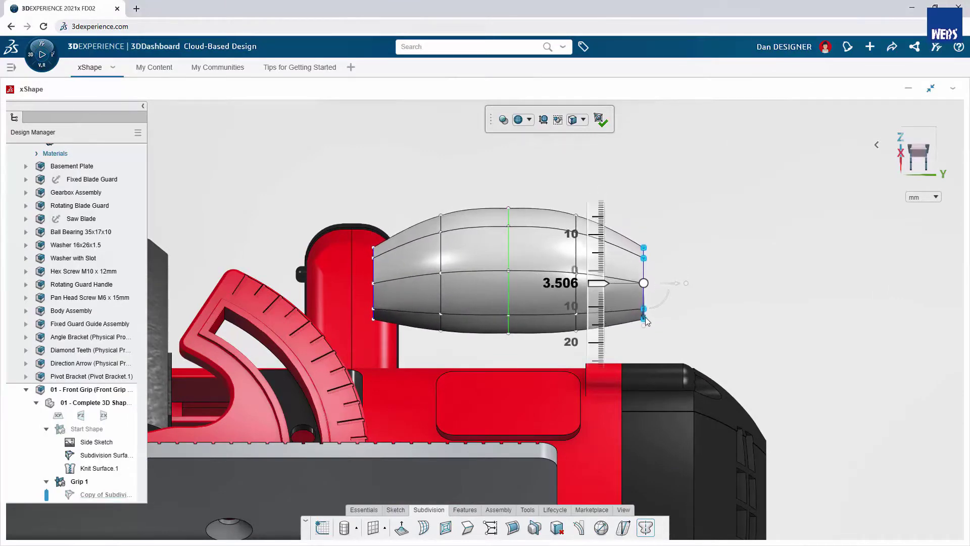
{"action": "left_click", "coordinate": [668, 321]}
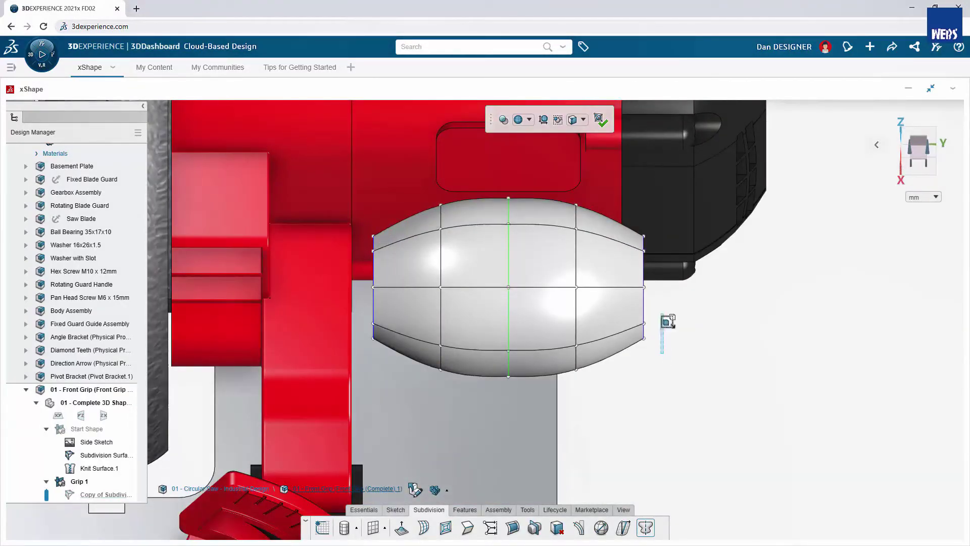
{"action": "left_click_drag", "start_coordinate": [675, 353], "coordinate": [635, 221]}
{"action": "left_click_drag", "start_coordinate": [644, 258], "coordinate": [644, 246]}
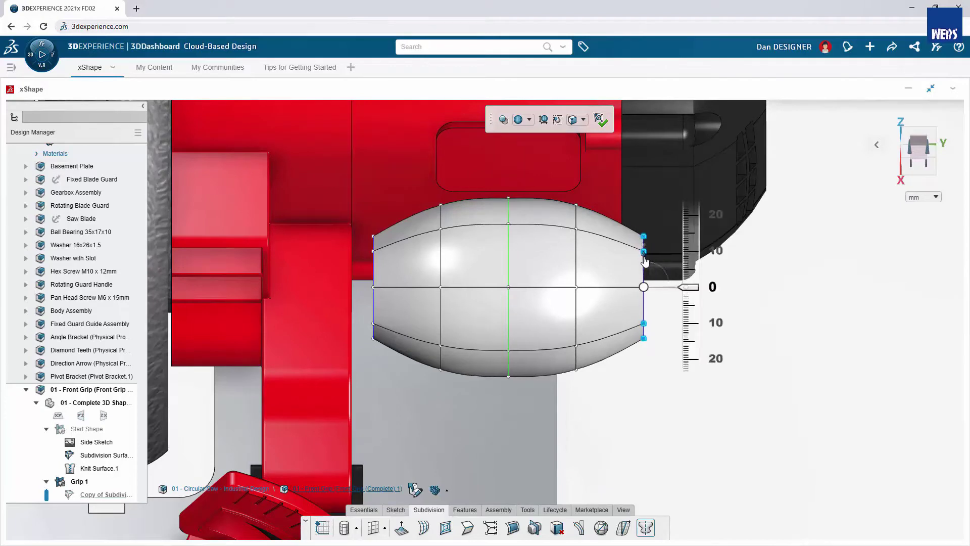
Raise the top-middle vertex to bulge the grip and commit the subdivision shape.
{"action": "left_click", "coordinate": [508, 198]}
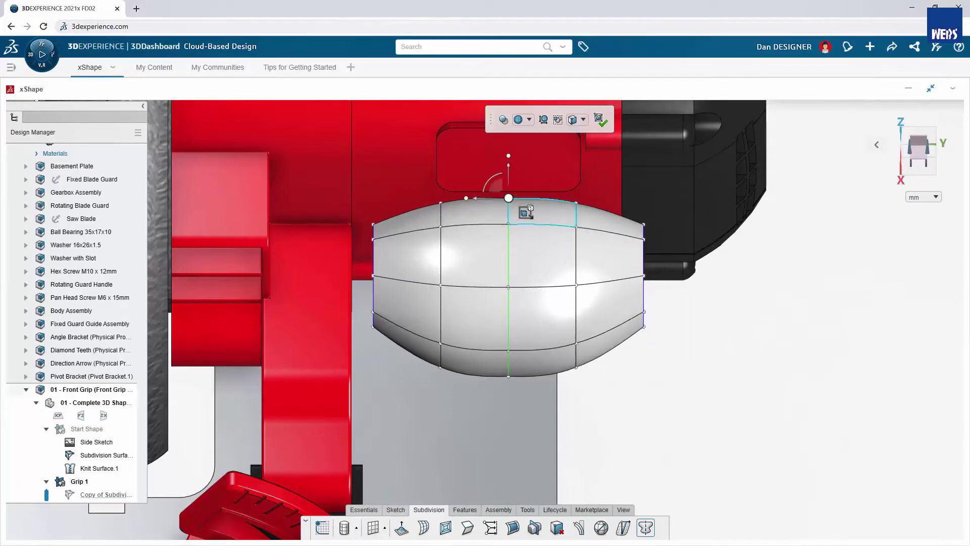
{"action": "left_click_drag", "start_coordinate": [510, 172], "coordinate": [510, 157]}
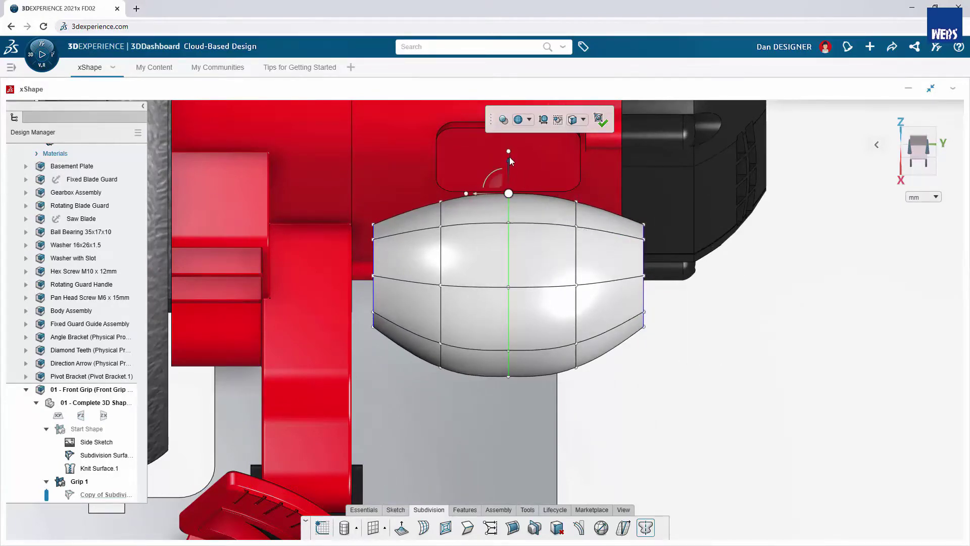
{"action": "left_click", "coordinate": [778, 387]}
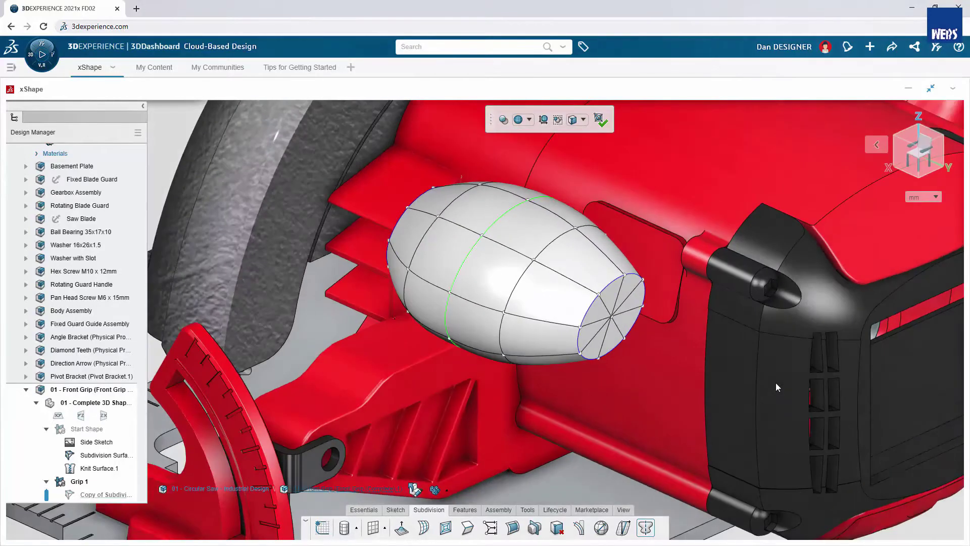
{"action": "left_click", "coordinate": [605, 125]}
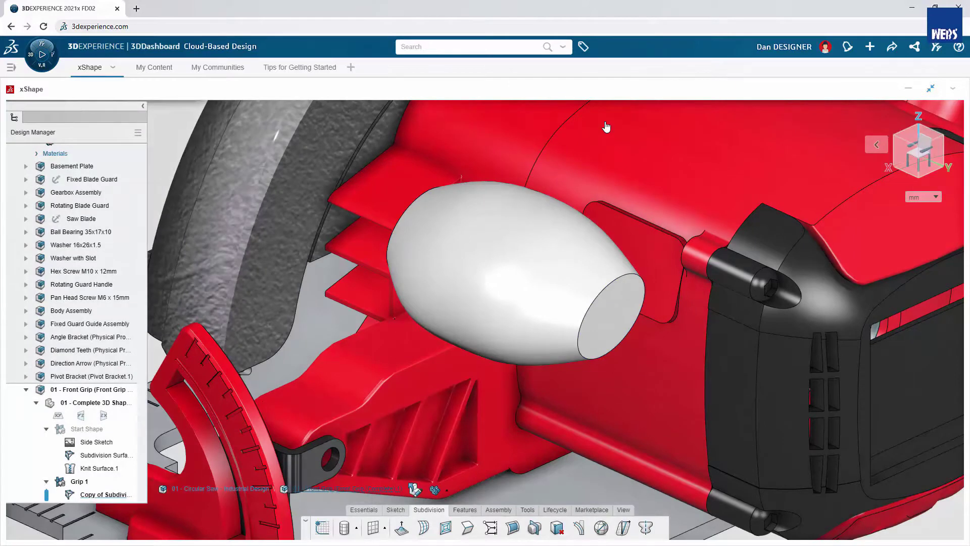
Publish the grip as 3D to the Design Team community with the note 'Check out this new design. Please add markups'.
{"action": "left_click", "coordinate": [892, 46]}
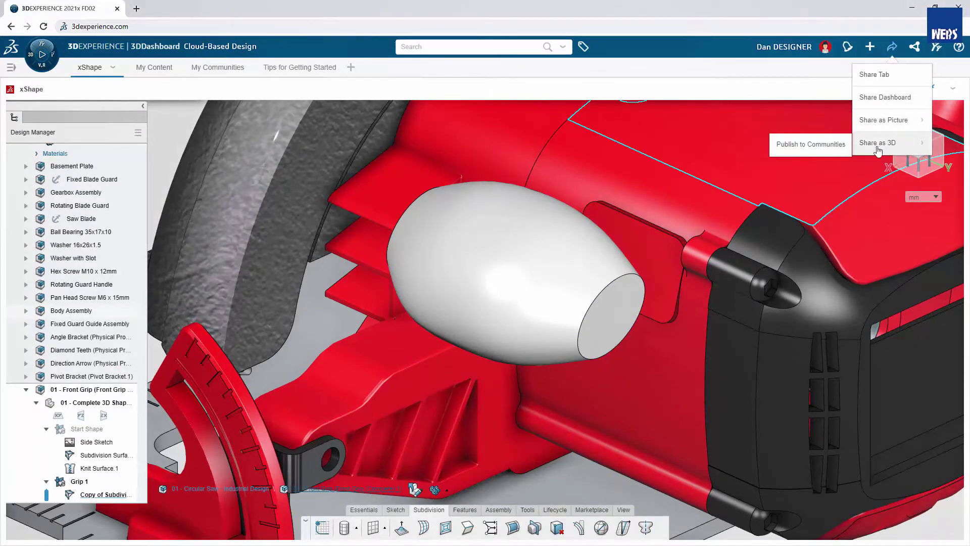
{"action": "mouse_move", "coordinate": [879, 143]}
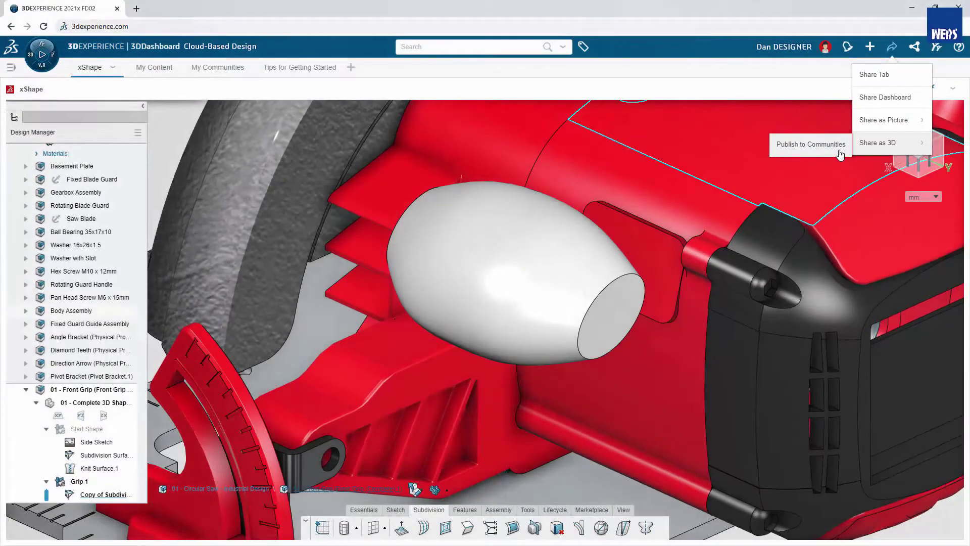
{"action": "left_click", "coordinate": [840, 151]}
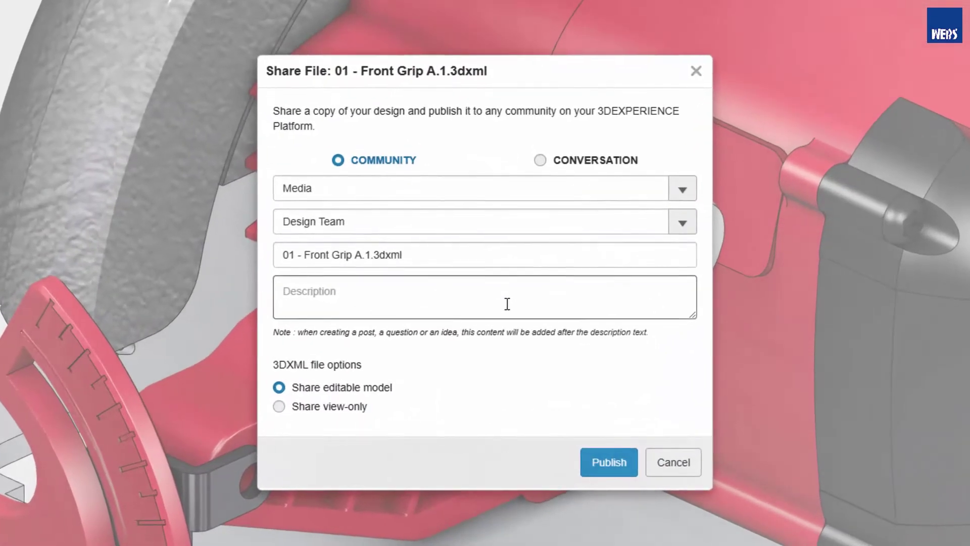
{"action": "left_click", "coordinate": [506, 308]}
{"action": "type", "text": "Check out this new design."}
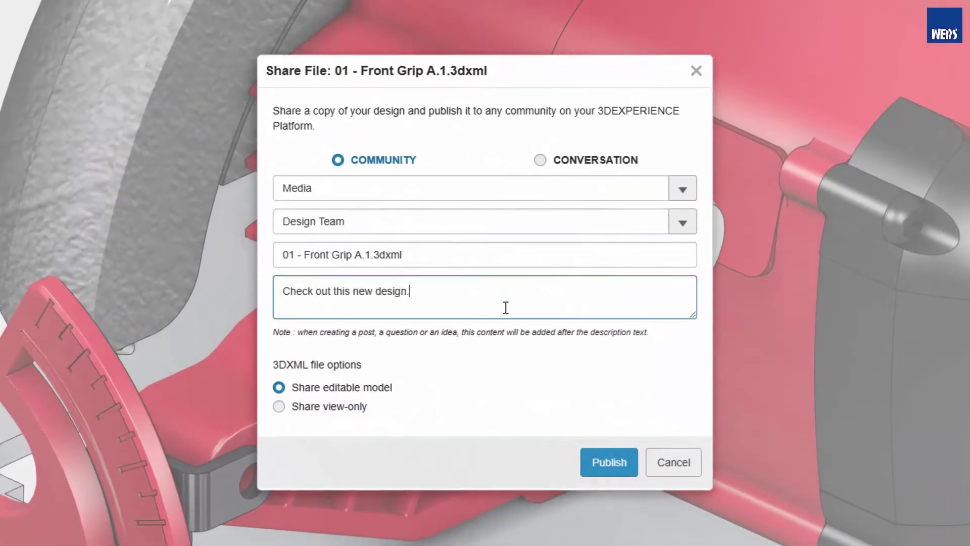
{"action": "type", "text": "  Please add markups where necessary."}
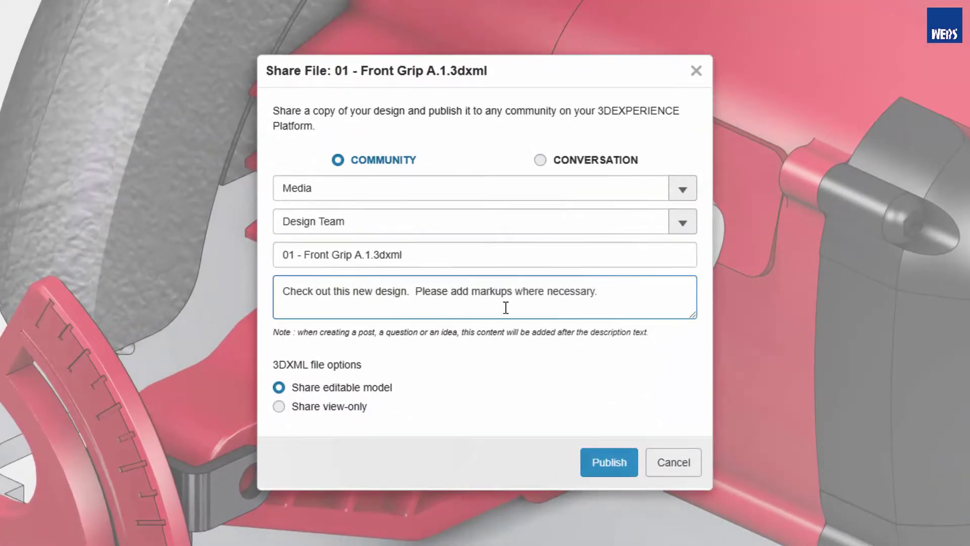
{"action": "left_click", "coordinate": [620, 462]}
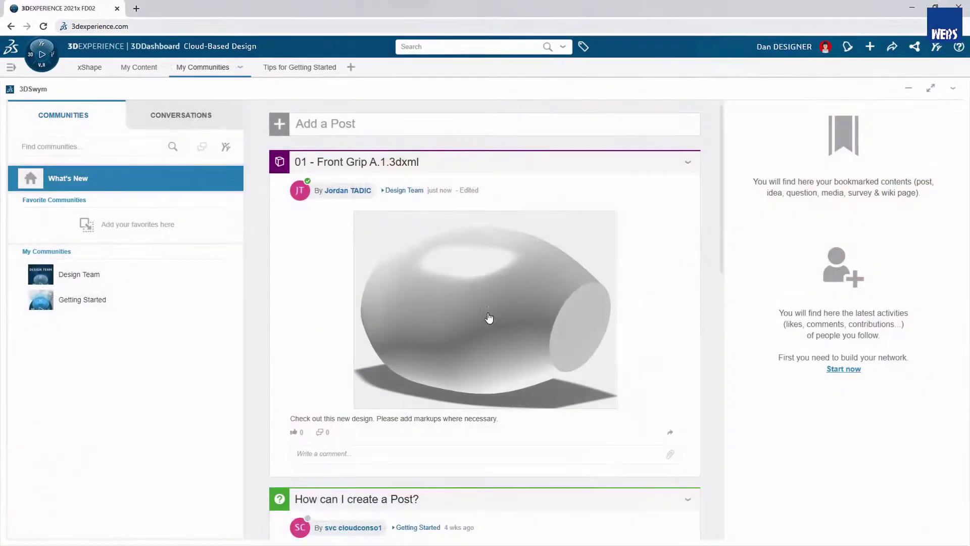
Open the front grip post's 3D preview and rotate the model to view it head-on.
{"action": "left_click", "coordinate": [488, 319]}
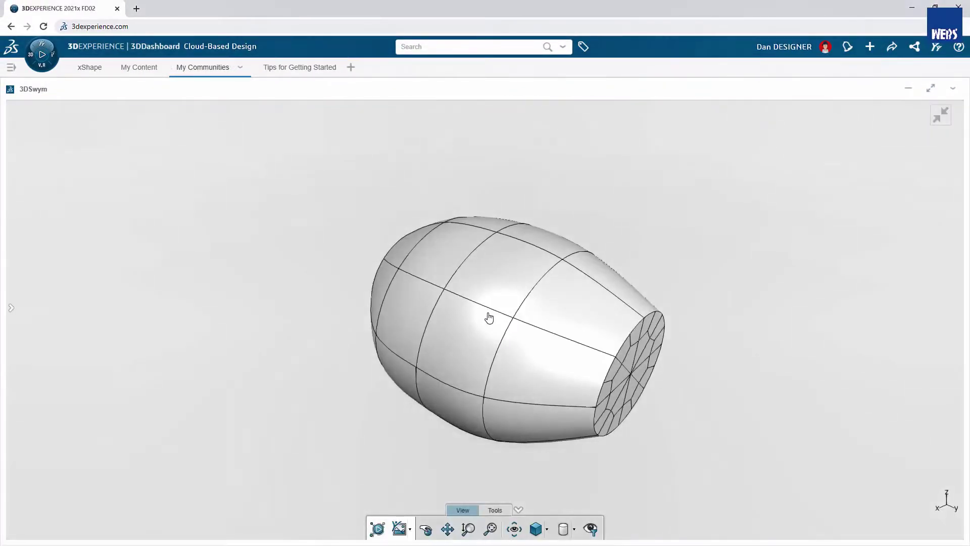
{"action": "mouse_move", "coordinate": [488, 318]}
{"action": "left_mouse_down"}
{"action": "mouse_move", "coordinate": [803, 260]}
{"action": "mouse_move", "coordinate": [855, 260]}
{"action": "mouse_move", "coordinate": [739, 307]}
{"action": "mouse_move", "coordinate": [623, 324]}
{"action": "left_mouse_up"}
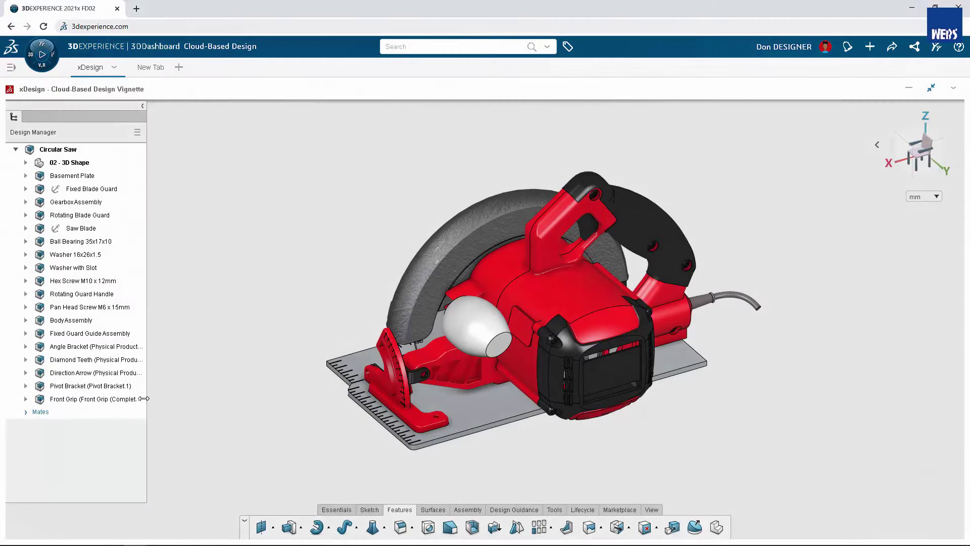
Activate the Front Grip part and extrude a 2 mm blind pad from the face beside the grip.
{"action": "double_click", "coordinate": [134, 399]}
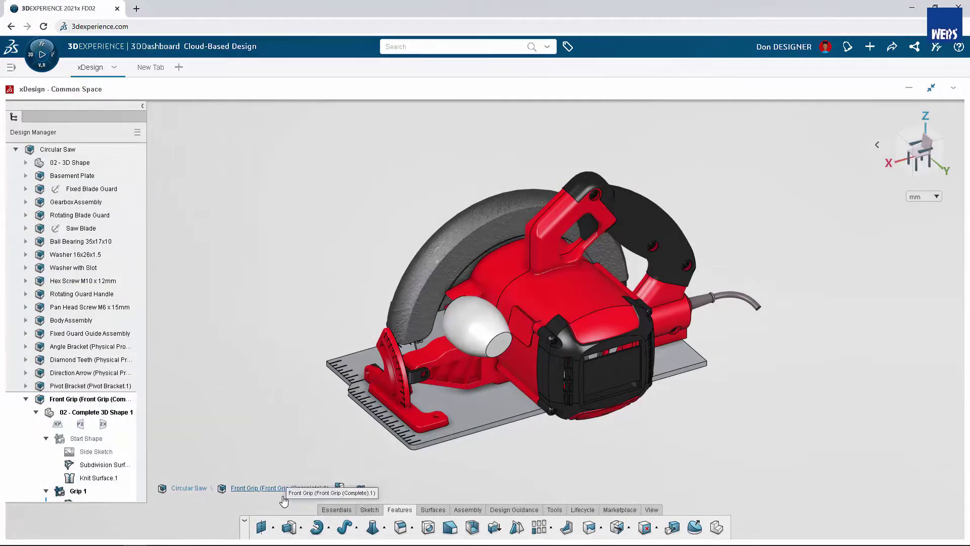
{"action": "left_click", "coordinate": [289, 527]}
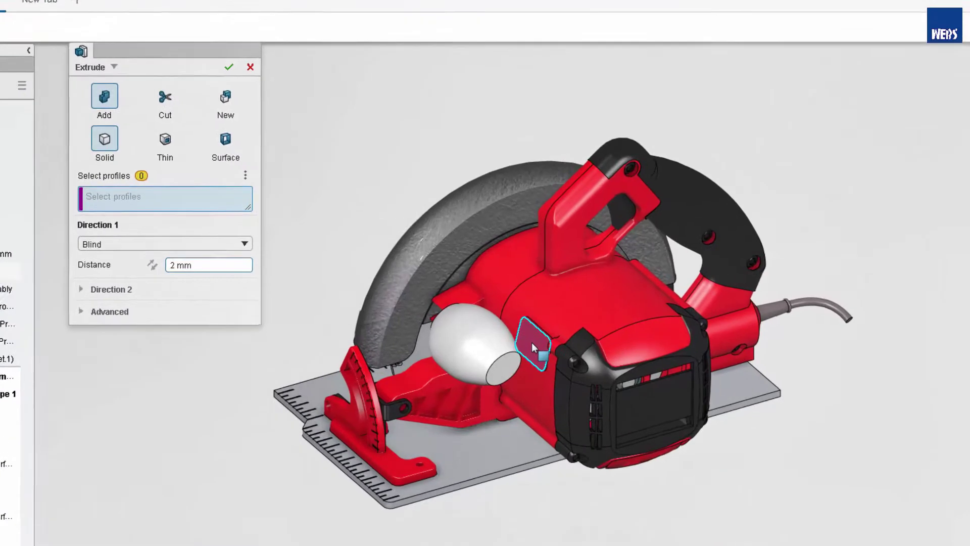
{"action": "left_click", "coordinate": [534, 348]}
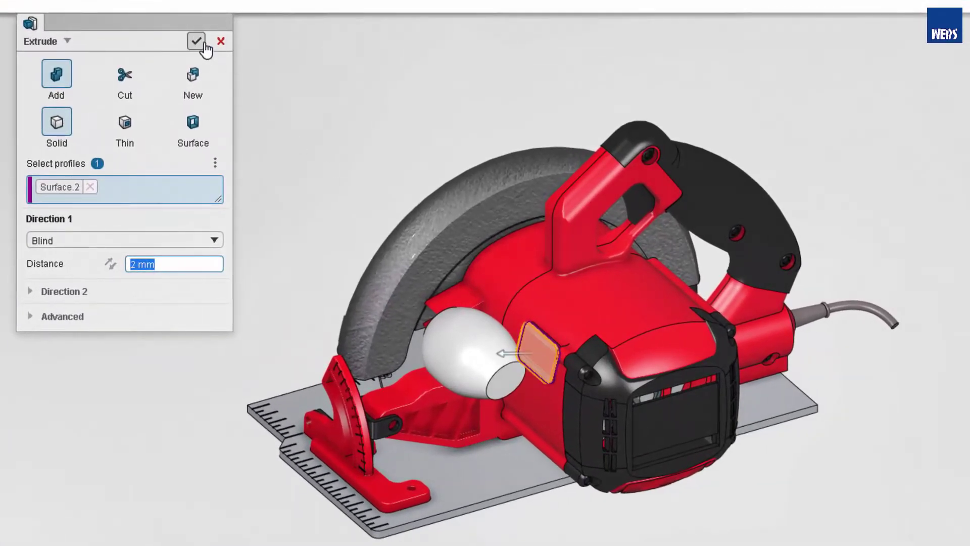
{"action": "left_click", "coordinate": [205, 48]}
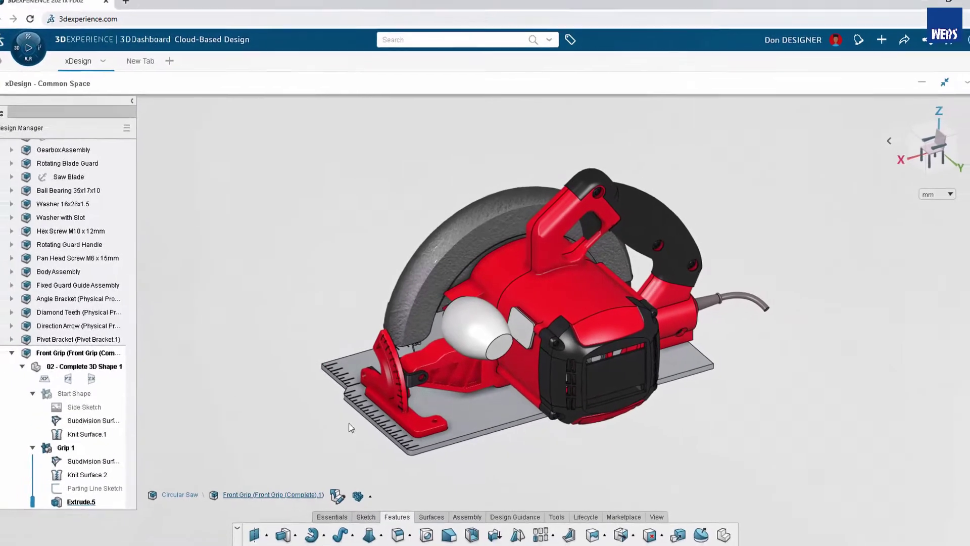
Sketch an ellipse on the pad face, centred at the origin and tangent to the pad's top edge.
{"action": "left_click", "coordinate": [416, 527]}
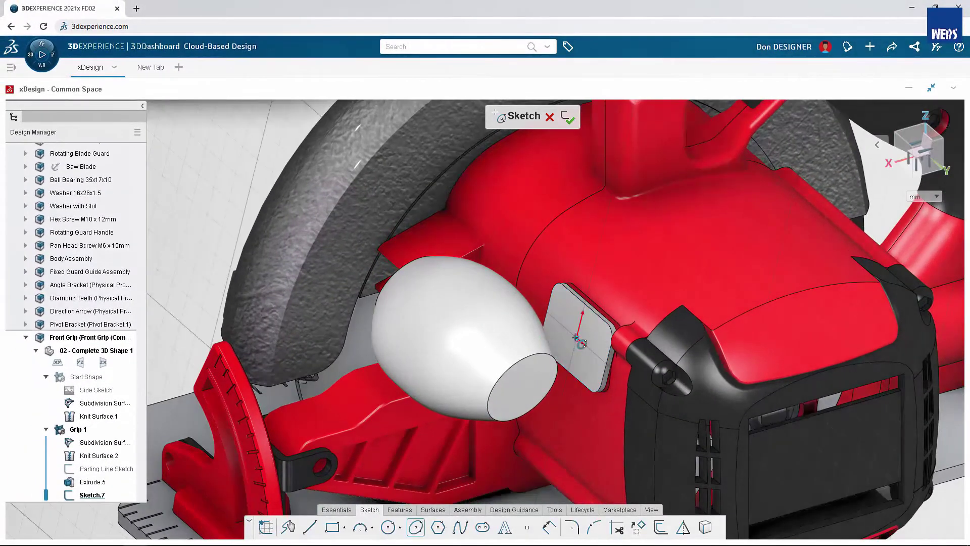
{"action": "left_click", "coordinate": [576, 337]}
{"action": "left_click", "coordinate": [591, 361]}
{"action": "key", "text": "Escape"}
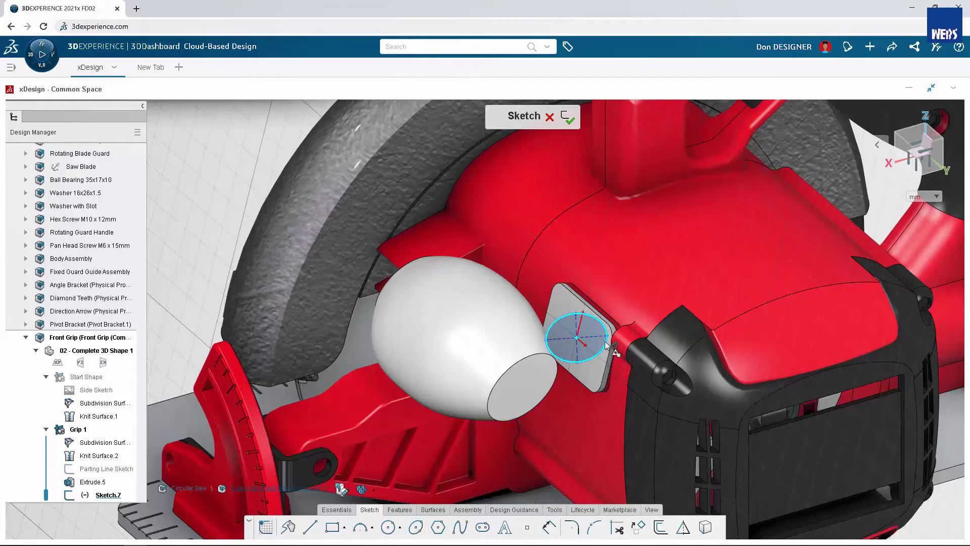
{"action": "left_click_drag", "start_coordinate": [606, 337], "coordinate": [595, 342]}
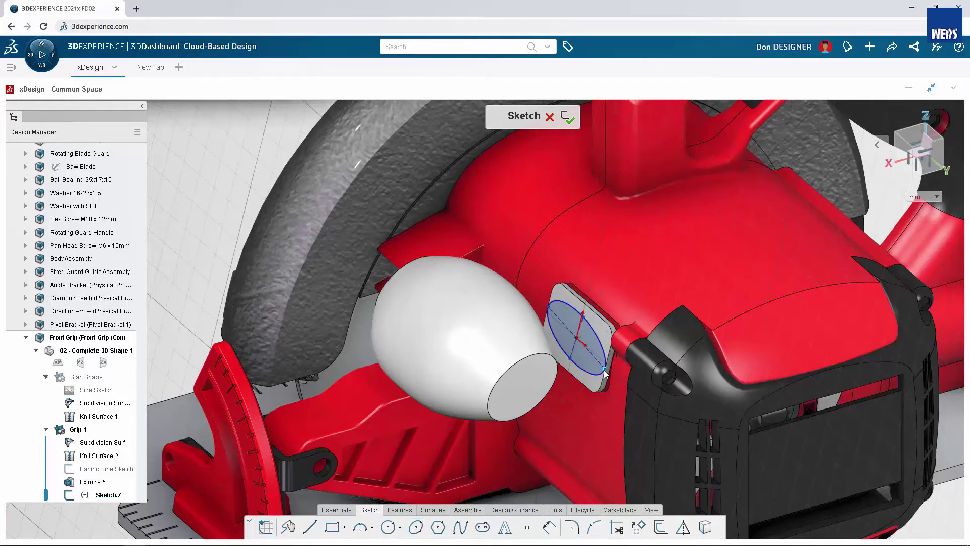
{"action": "left_click", "coordinate": [595, 313]}
{"action": "left_click", "coordinate": [620, 279]}
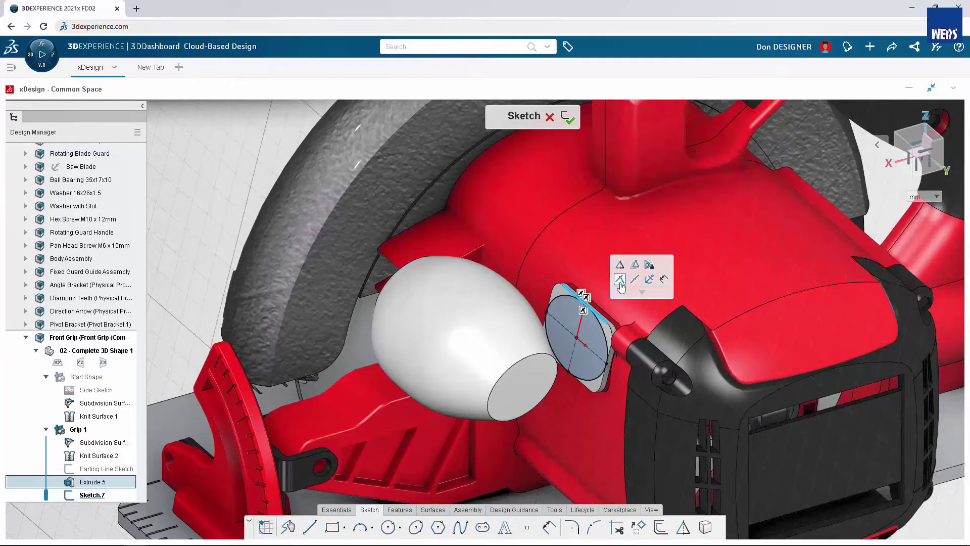
Extrude the ellipse sketch Up To Next to join the pad to the grip.
{"action": "left_click", "coordinate": [395, 511]}
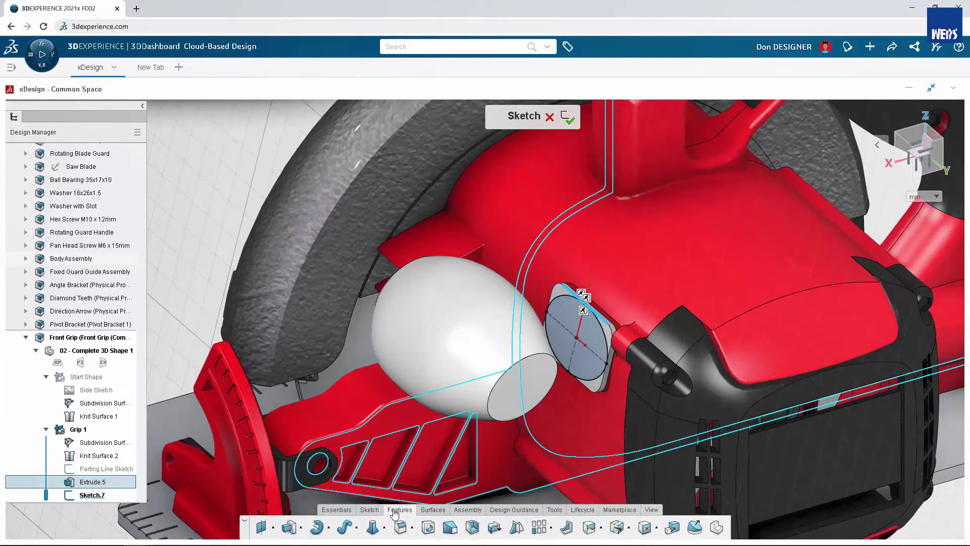
{"action": "left_click", "coordinate": [290, 527]}
{"action": "left_click", "coordinate": [220, 251]}
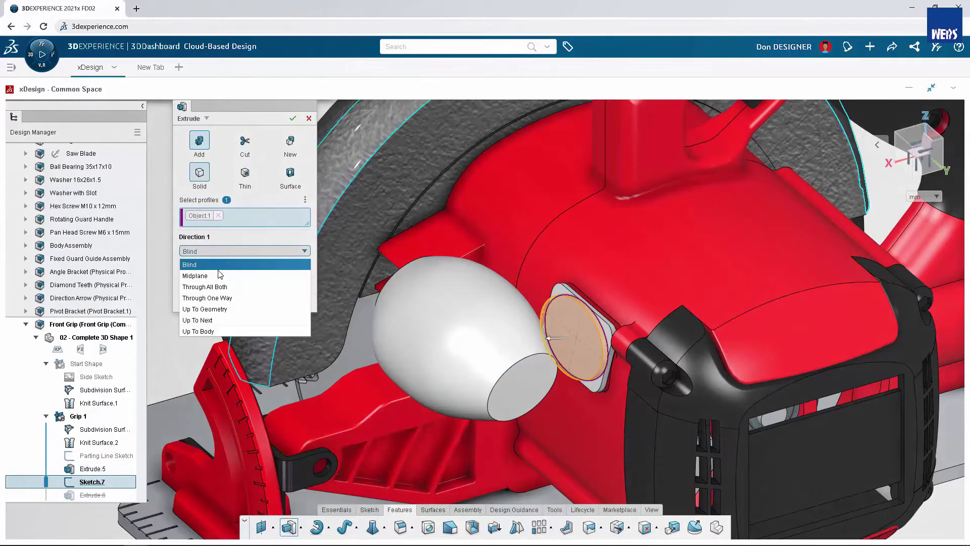
{"action": "left_click", "coordinate": [201, 319]}
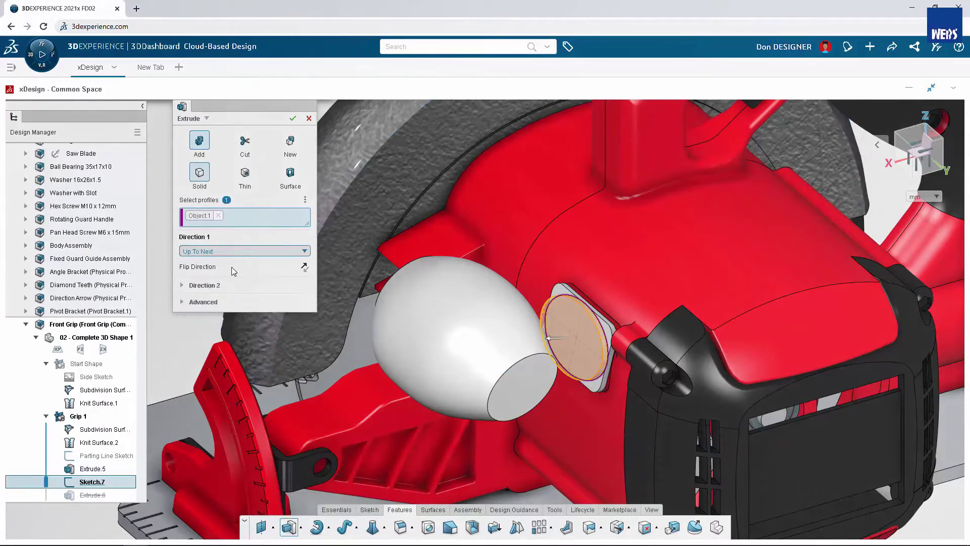
{"action": "left_click", "coordinate": [293, 122]}
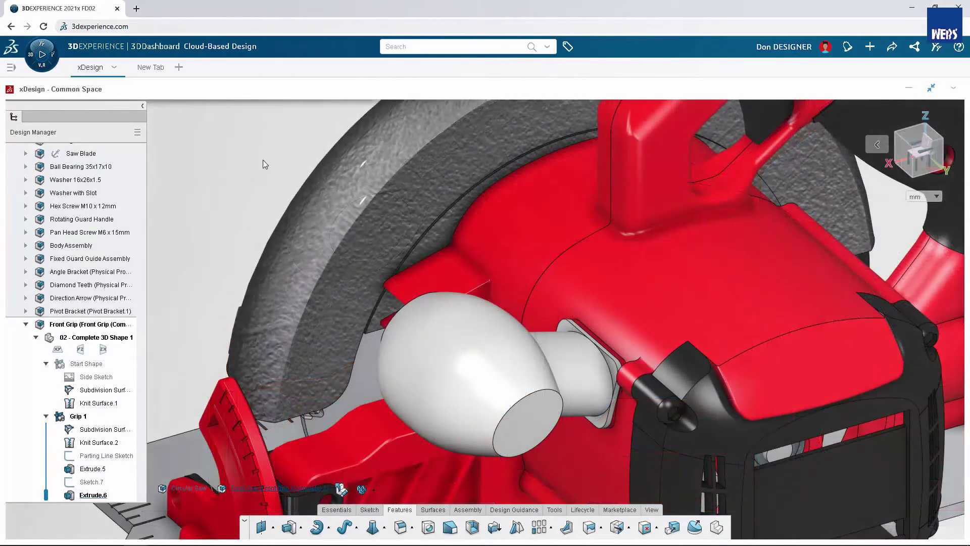
Sketch a curved spline on the grip-mount face, tangent to the bulb's arc and the hex knob.
{"action": "left_click_drag", "start_coordinate": [46, 495], "coordinate": [46, 475]}
{"action": "left_click", "coordinate": [573, 355]}
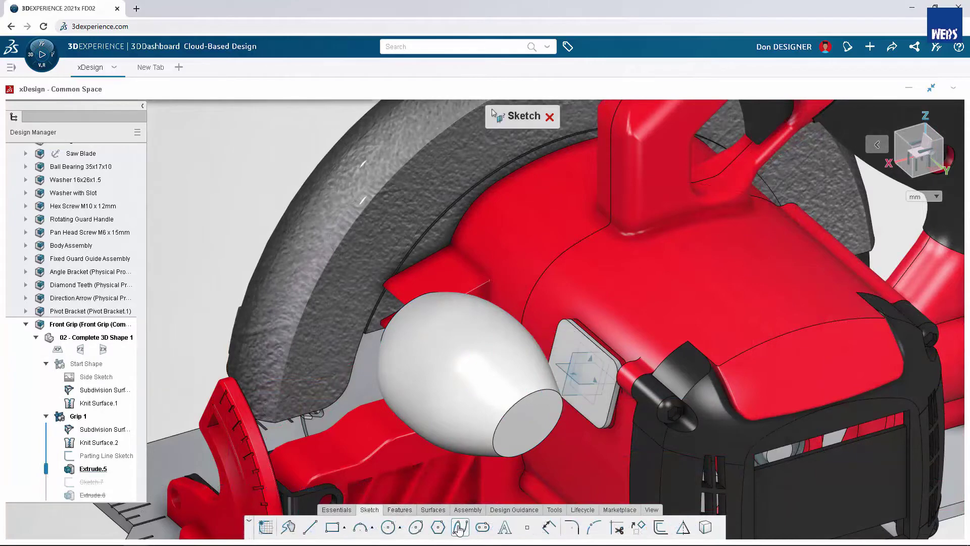
{"action": "left_click", "coordinate": [574, 355]}
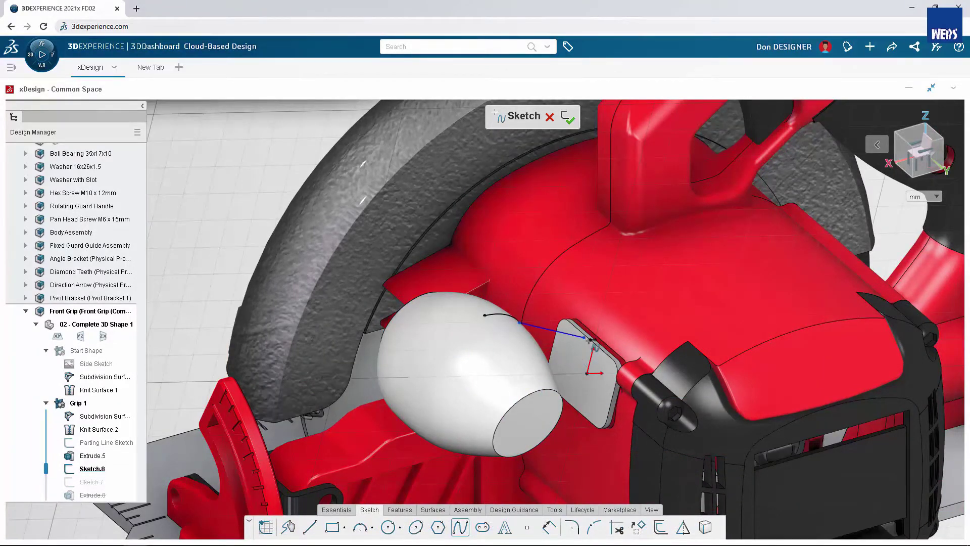
{"action": "key", "text": "Escape"}
{"action": "left_click", "coordinate": [631, 255]}
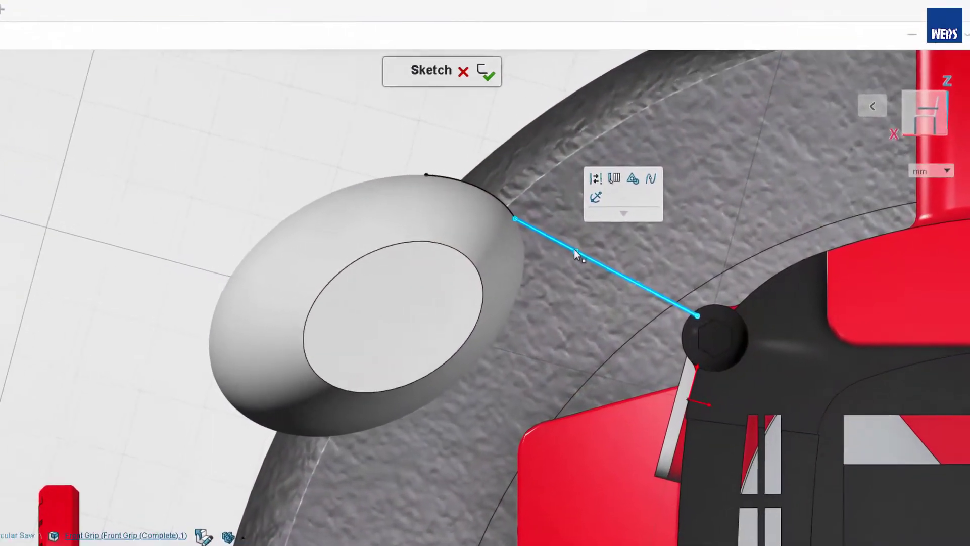
{"action": "left_click_drag", "start_coordinate": [630, 255], "coordinate": [529, 385]}
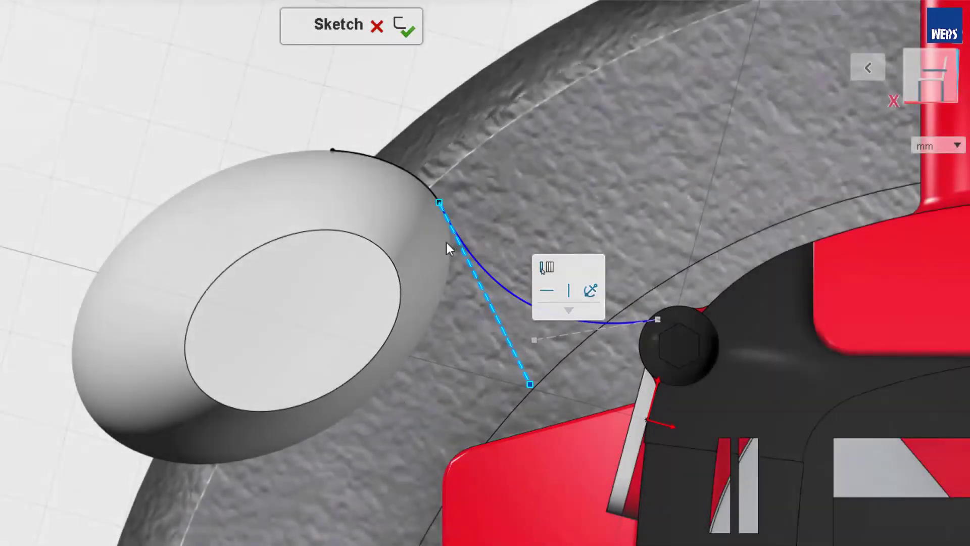
{"action": "left_click", "coordinate": [434, 194], "text": "ctrl"}
{"action": "left_click", "coordinate": [478, 124]}
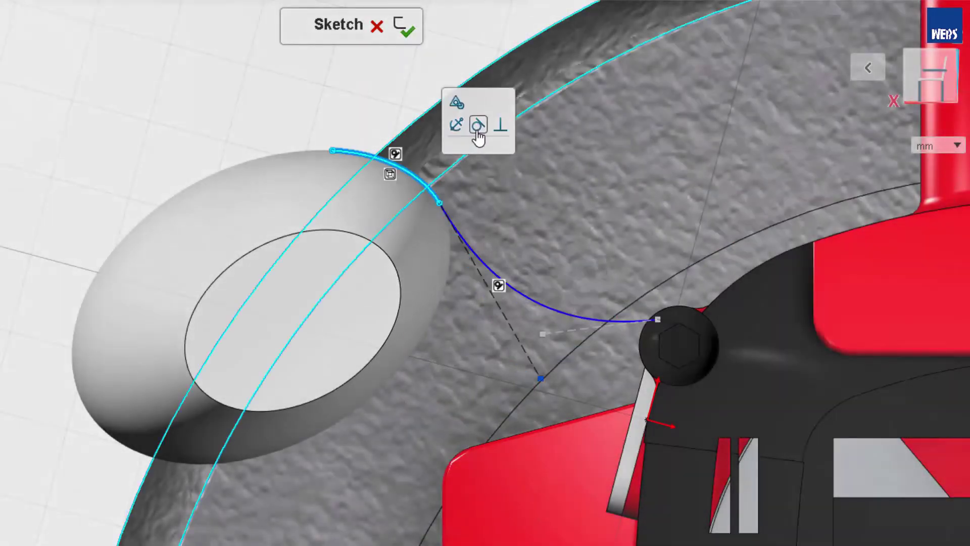
{"action": "left_click", "coordinate": [567, 330]}
{"action": "left_click", "coordinate": [605, 281]}
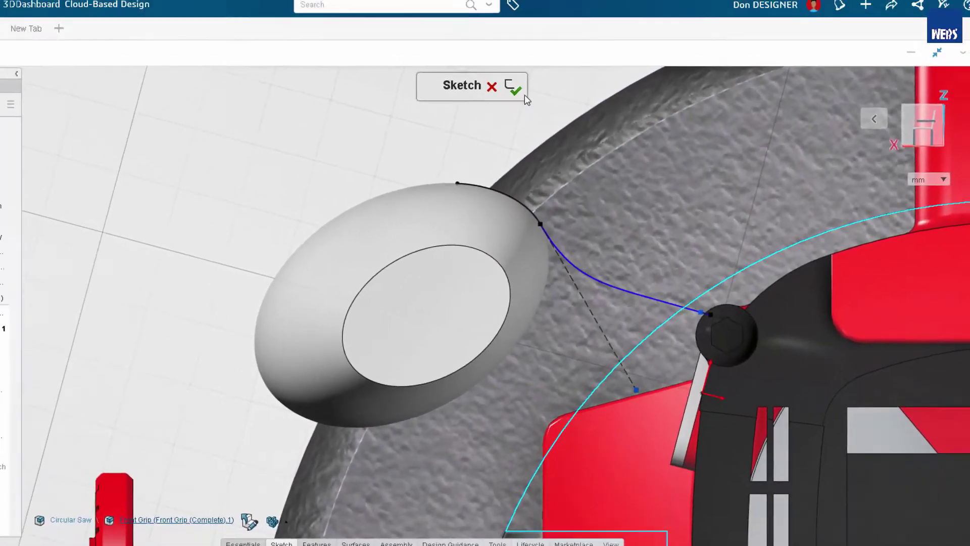
{"action": "left_click", "coordinate": [523, 94]}
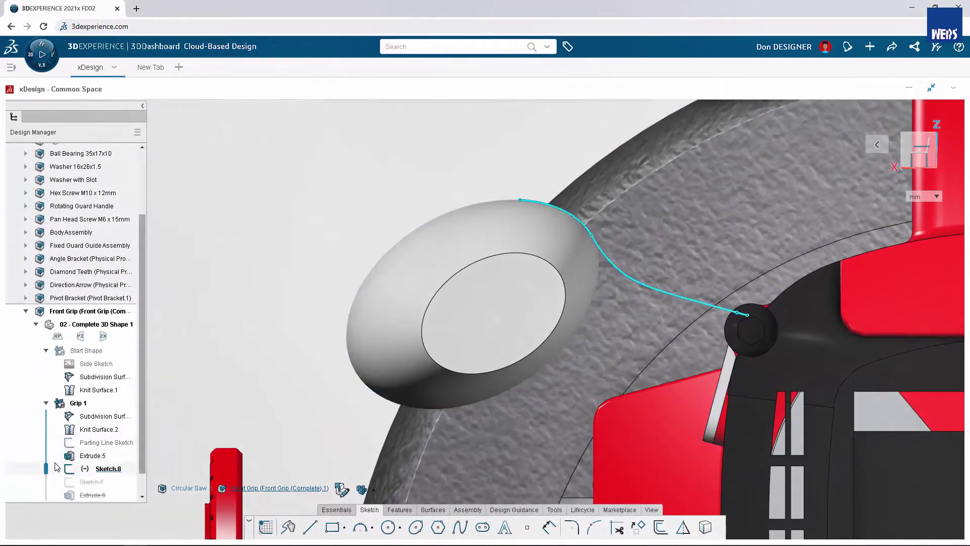
Convert Extrude.6 into a sweep that follows the spline Curve.1 as its path.
{"action": "left_click_drag", "start_coordinate": [46, 468], "coordinate": [49, 505]}
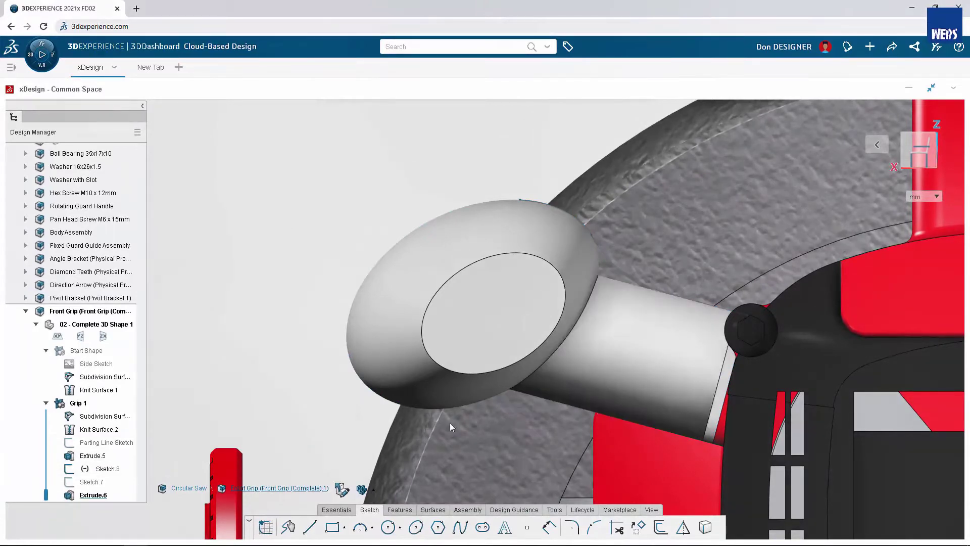
{"action": "left_click", "coordinate": [629, 360]}
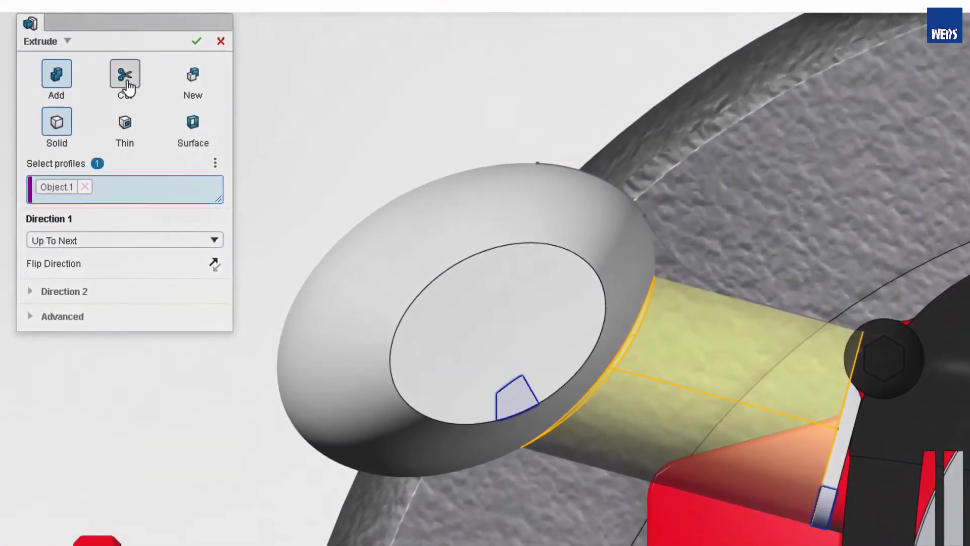
{"action": "left_click", "coordinate": [69, 43]}
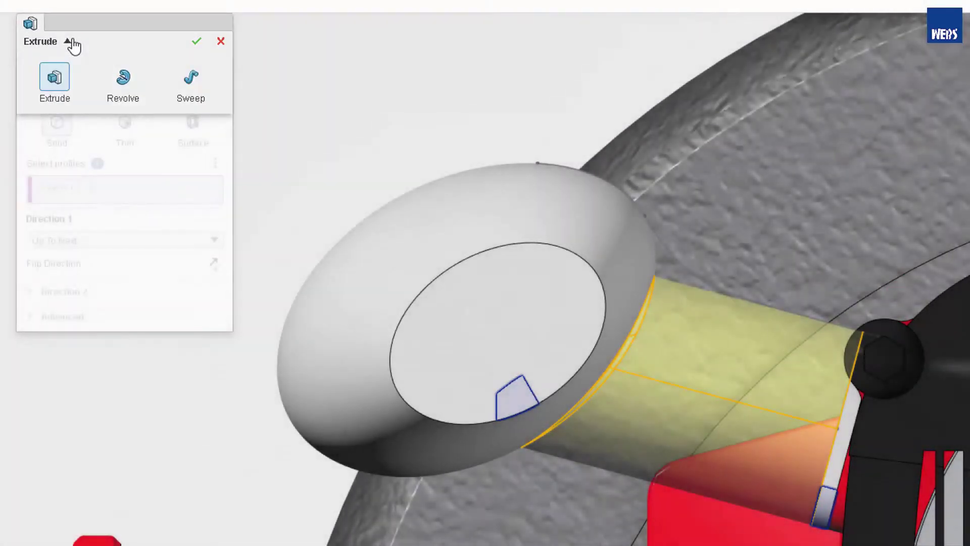
{"action": "left_click", "coordinate": [186, 78]}
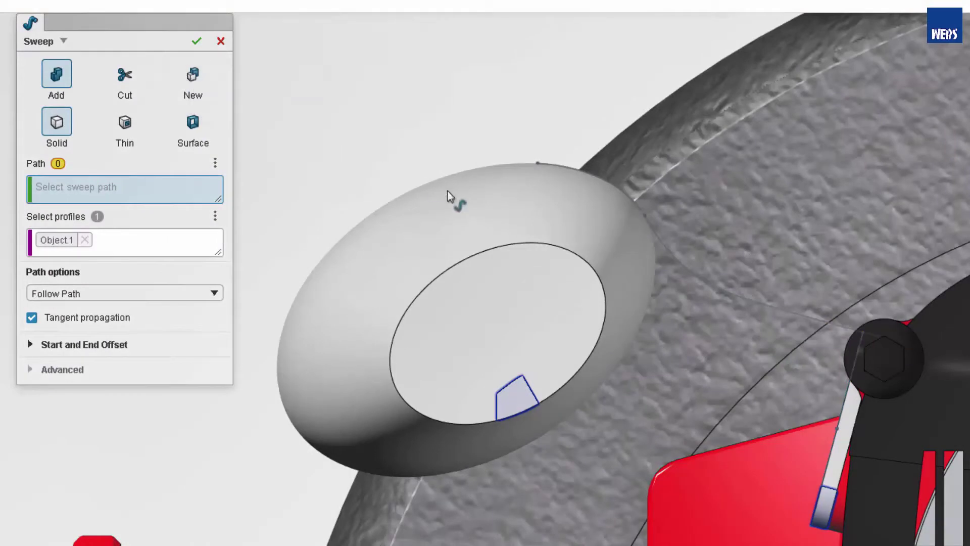
{"action": "left_click", "coordinate": [666, 244]}
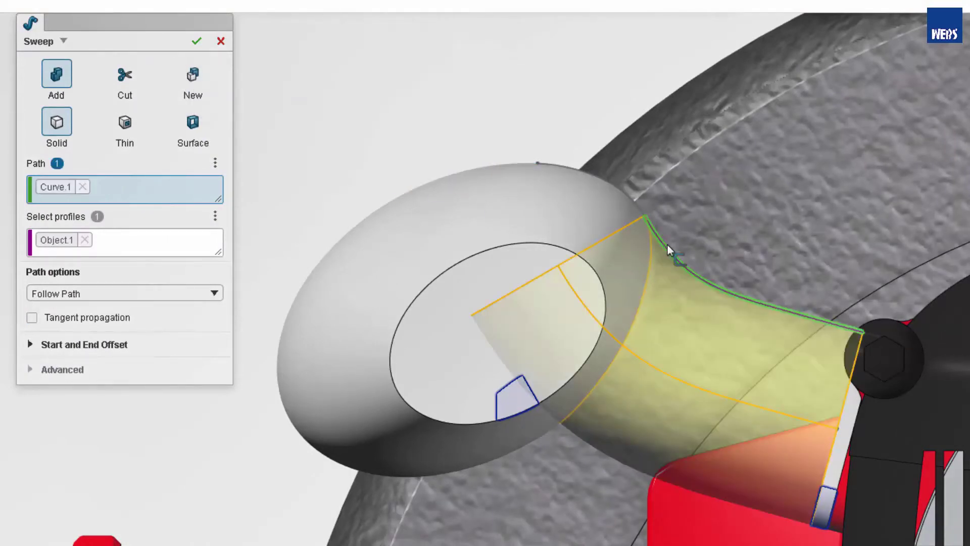
{"action": "left_click", "coordinate": [197, 42]}
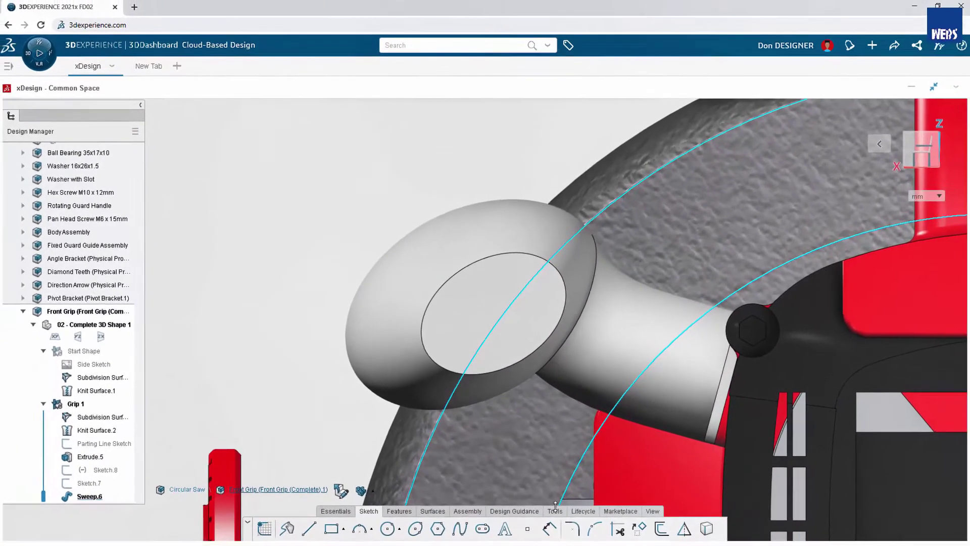
{"action": "left_click", "coordinate": [554, 509]}
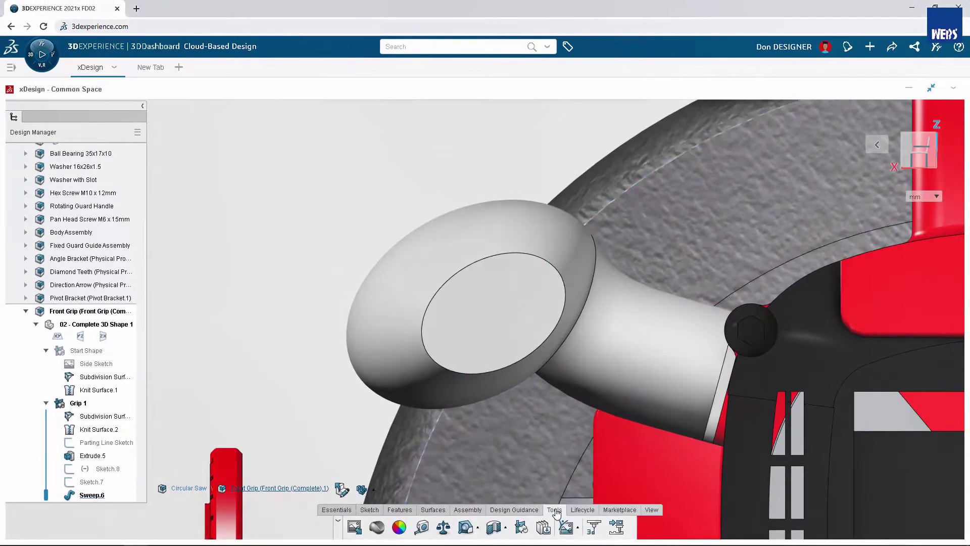
{"action": "left_click", "coordinate": [466, 528]}
{"action": "left_click", "coordinate": [58, 336]}
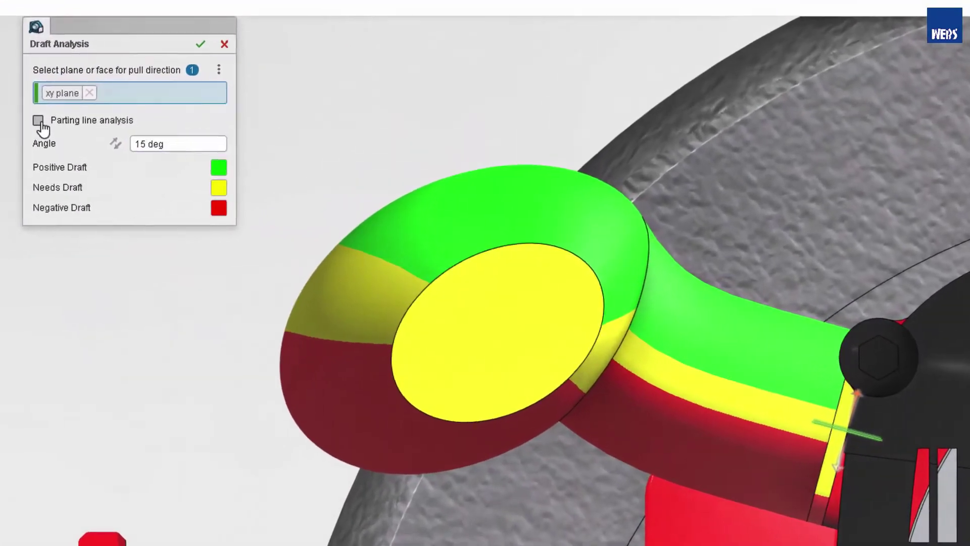
{"action": "left_click", "coordinate": [104, 142]}
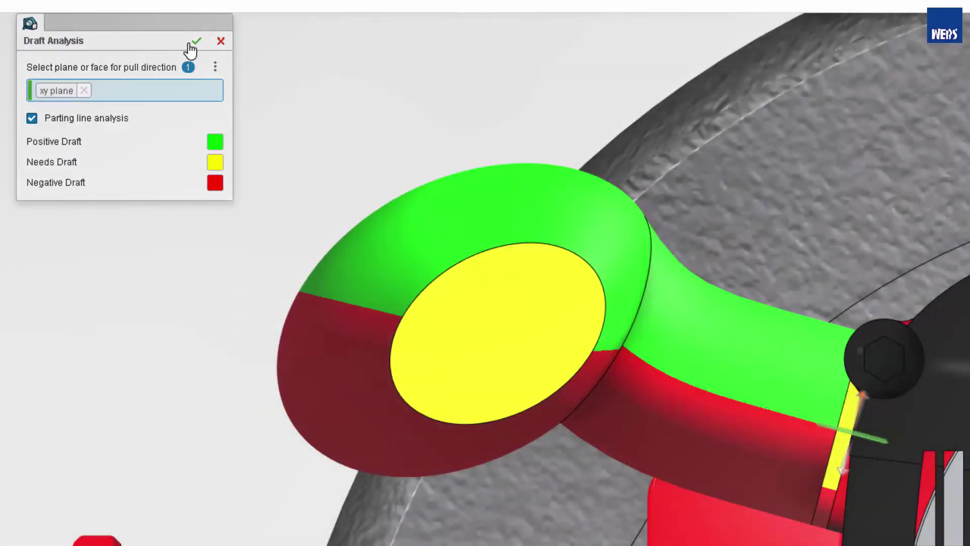
{"action": "left_click", "coordinate": [195, 42]}
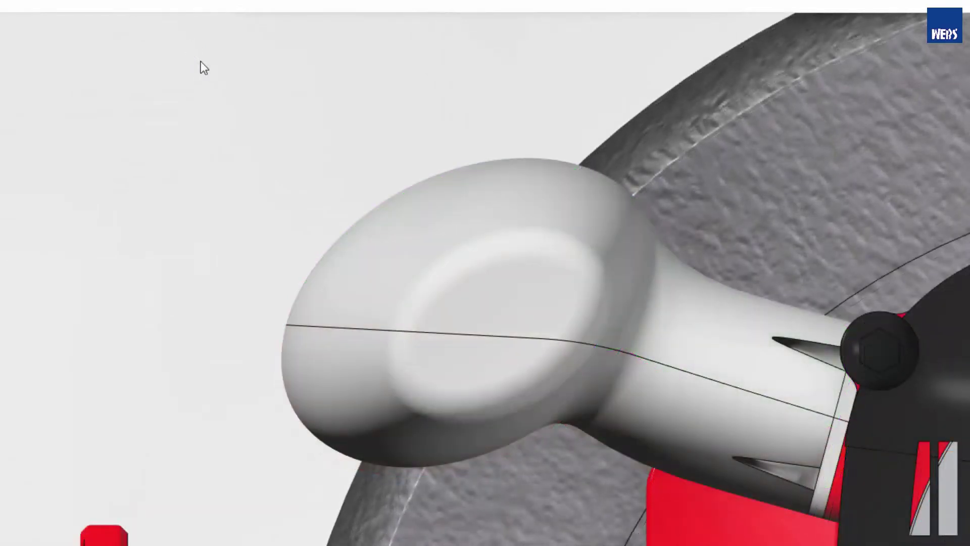
Make both grip split faces linked bodies Split.1.1 and Split.1.2, each in its own ordered geometrical set.
{"action": "left_click", "coordinate": [518, 192]}
{"action": "left_click", "coordinate": [460, 402]}
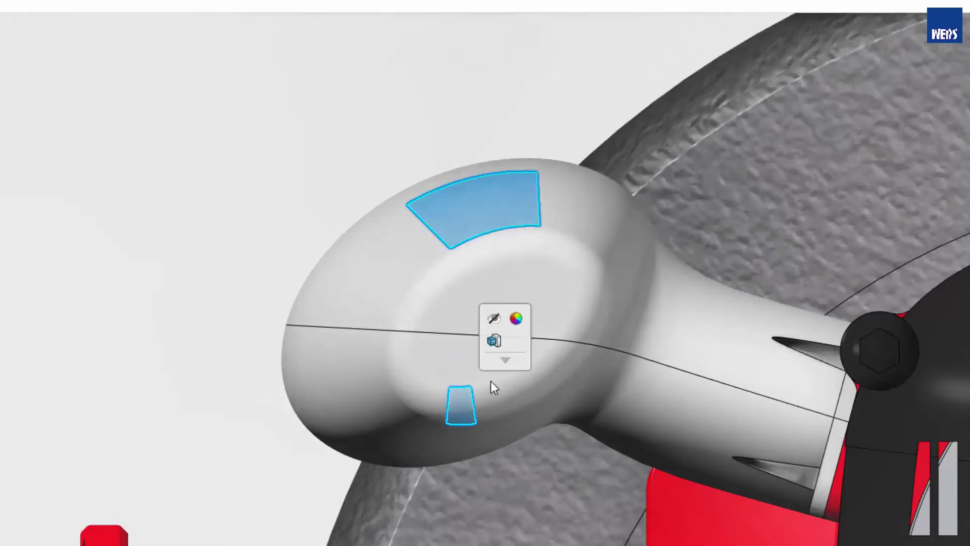
{"action": "left_click", "coordinate": [506, 360]}
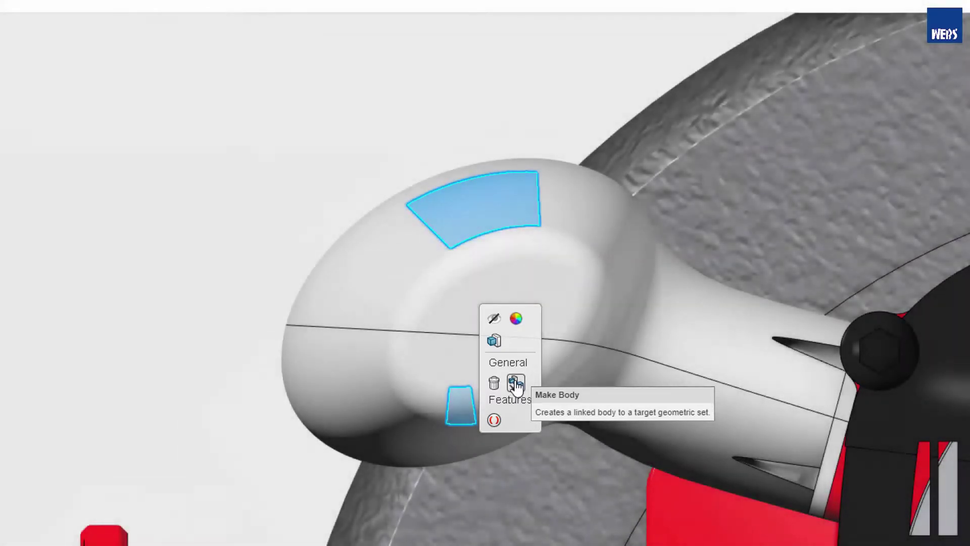
{"action": "left_click", "coordinate": [515, 385]}
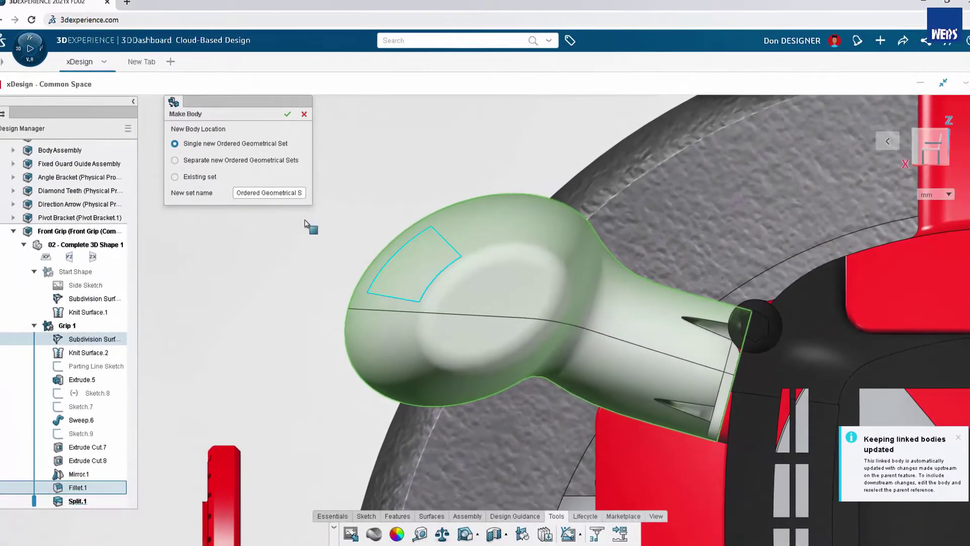
{"action": "left_click", "coordinate": [183, 163]}
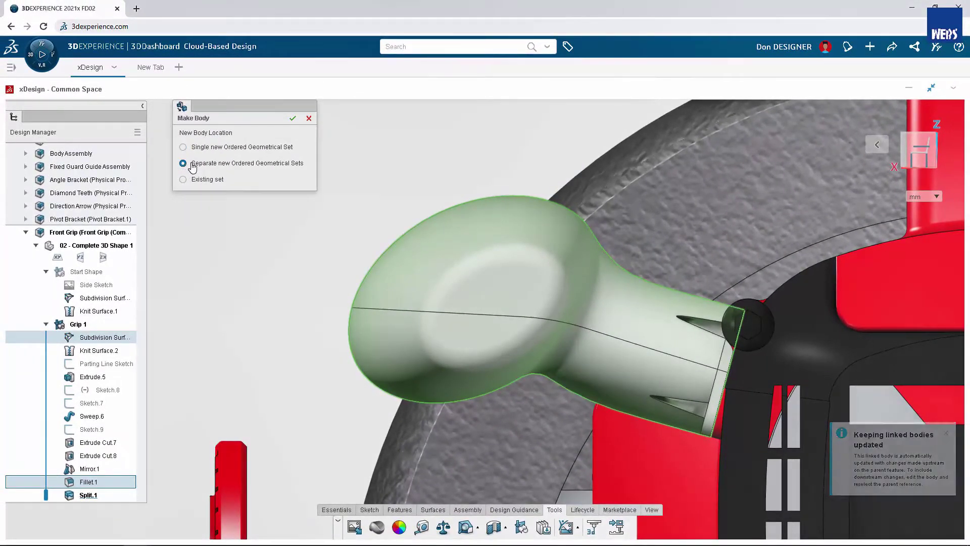
{"action": "left_click", "coordinate": [292, 118]}
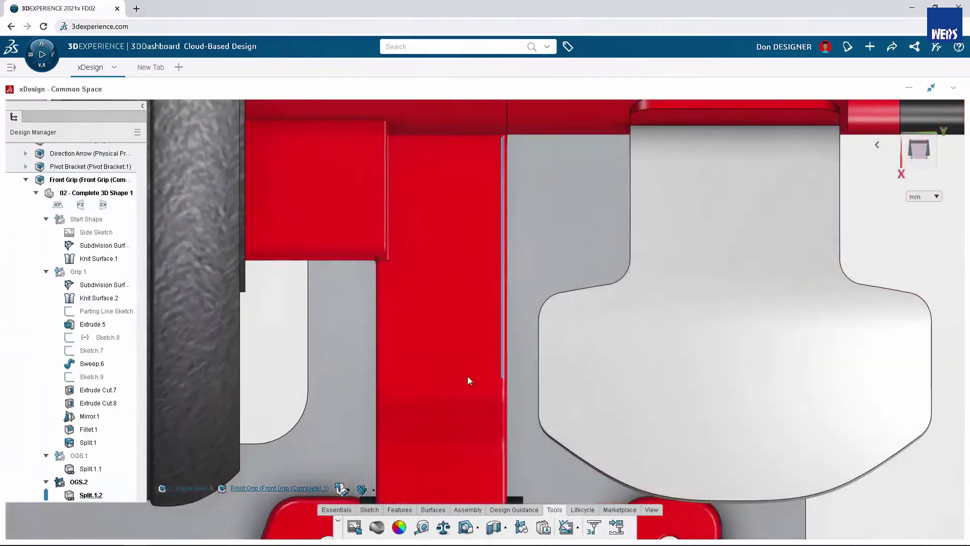
Shell grip half Split.1.2 to 2 mm thickness, removing its flat face with tangent propagation.
{"action": "left_click", "coordinate": [402, 510]}
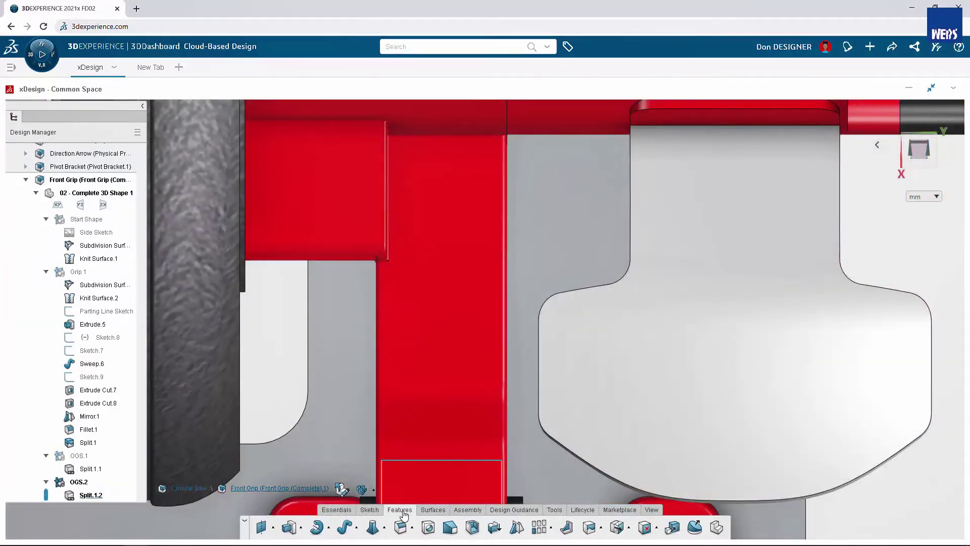
{"action": "left_click", "coordinate": [473, 527]}
{"action": "left_click", "coordinate": [183, 238]}
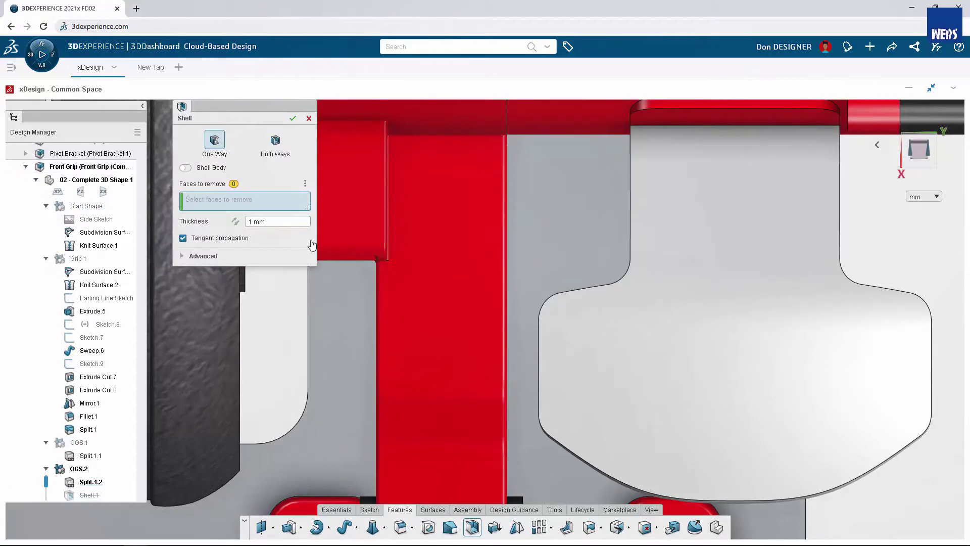
{"action": "left_click", "coordinate": [883, 306]}
{"action": "type", "text": "2"}
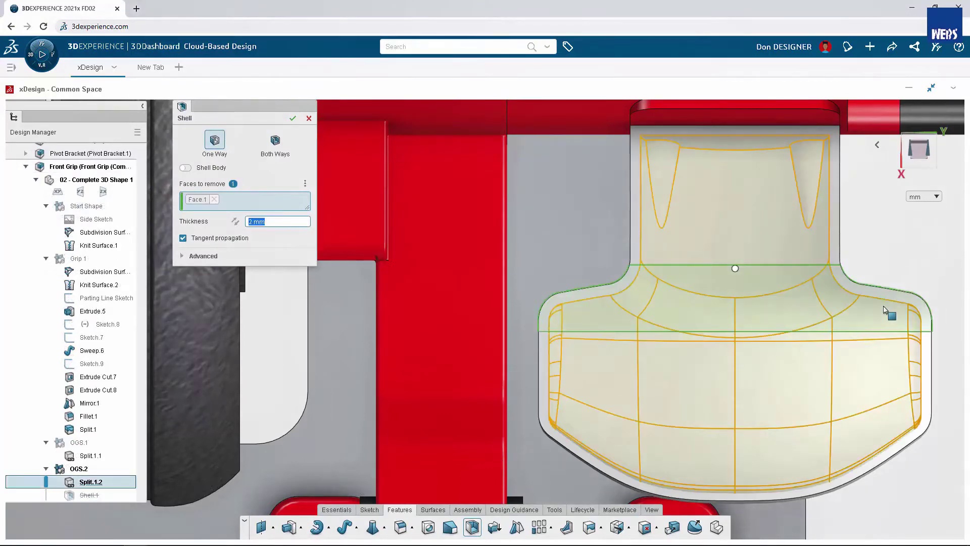
{"action": "left_click", "coordinate": [292, 118]}
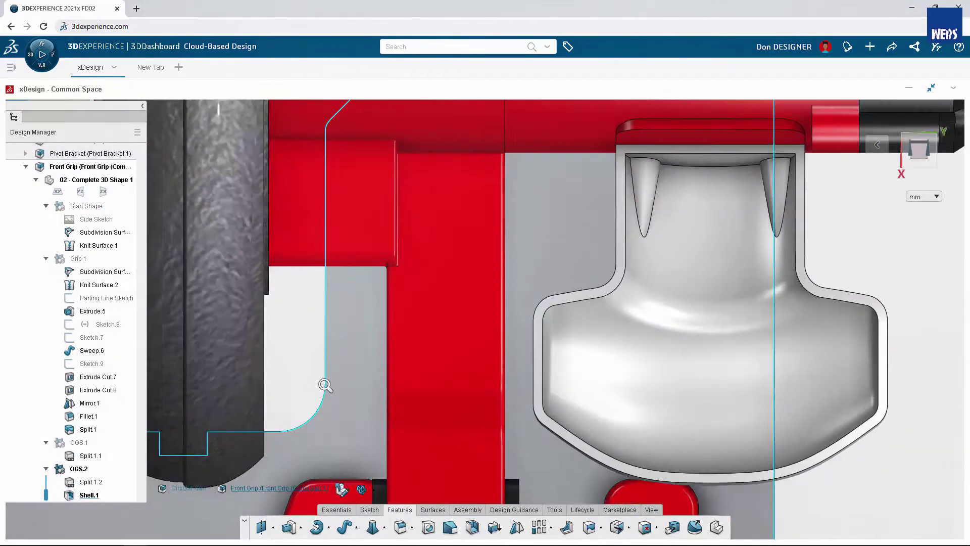
{"action": "scroll", "coordinate": [326, 439], "scroll_direction": "down", "scroll_amount": 3}
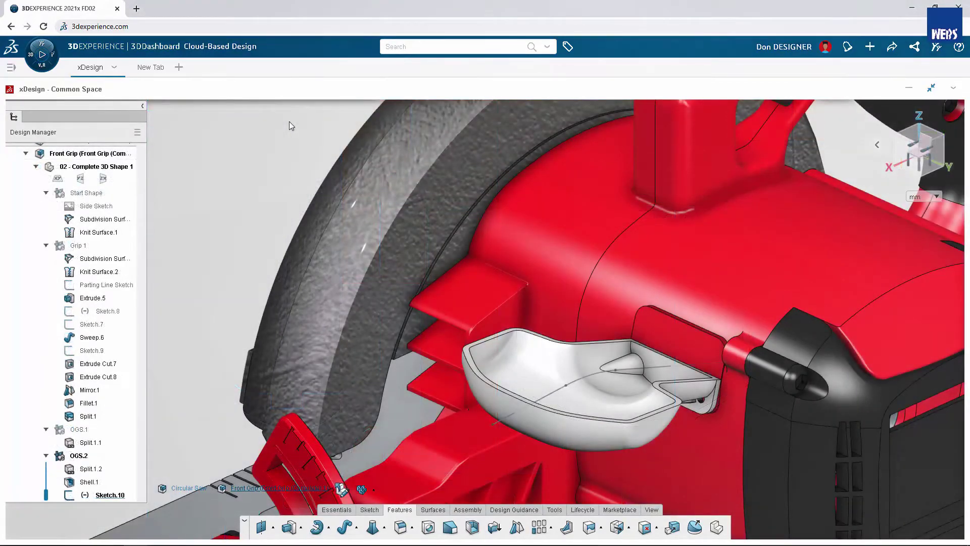
Add a 2 mm midplane rib along Arc.1 of Sketch.10, then bring up the Switch App choices.
{"action": "left_click", "coordinate": [342, 208]}
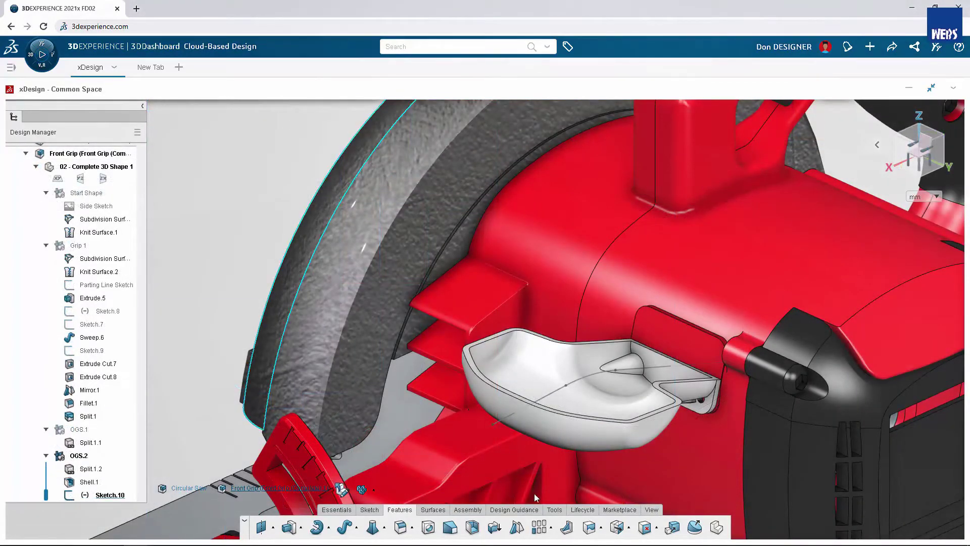
{"action": "left_click", "coordinate": [566, 528]}
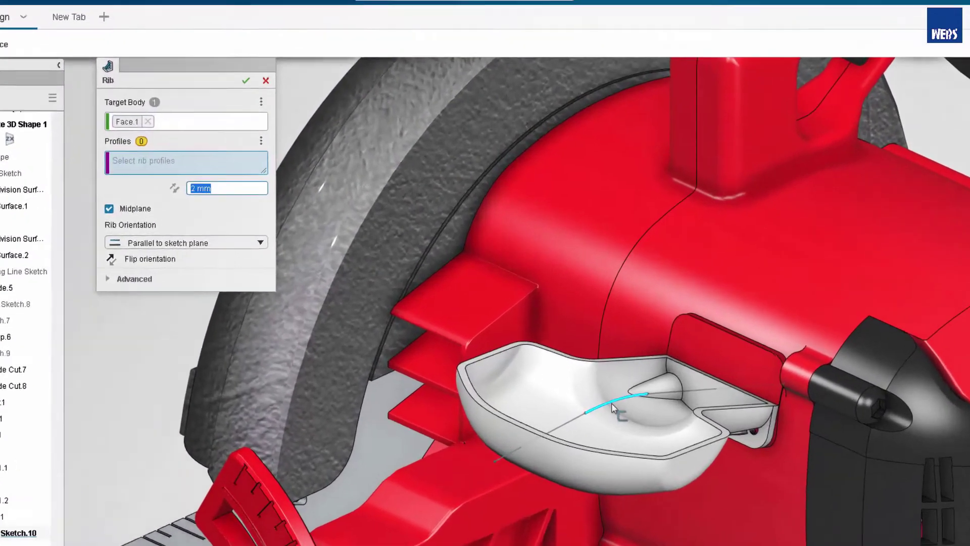
{"action": "left_click", "coordinate": [586, 377]}
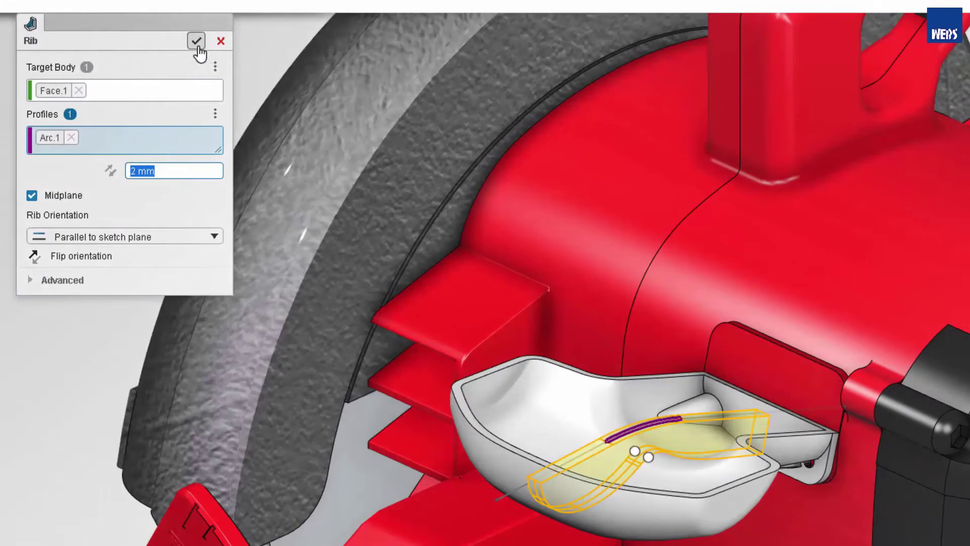
{"action": "left_click", "coordinate": [197, 46]}
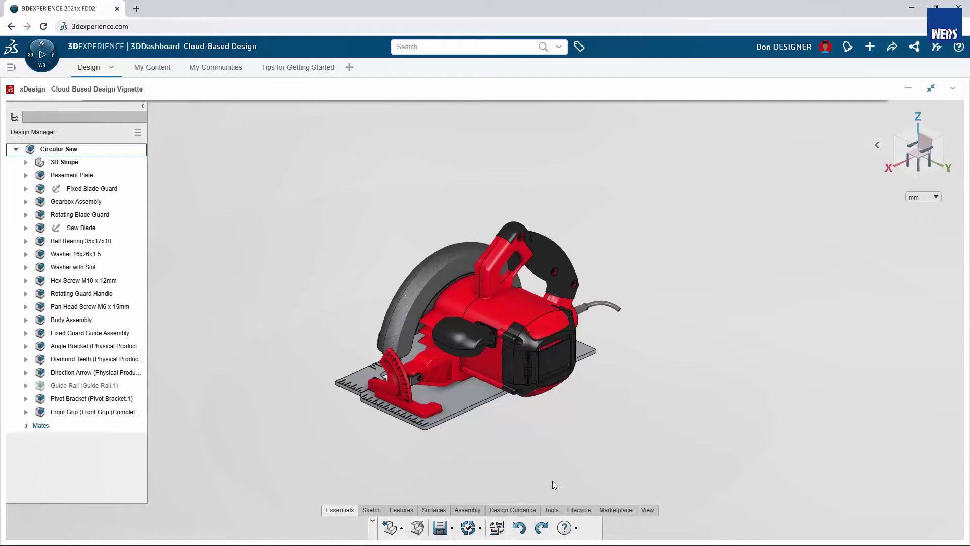
{"action": "left_click", "coordinate": [497, 528]}
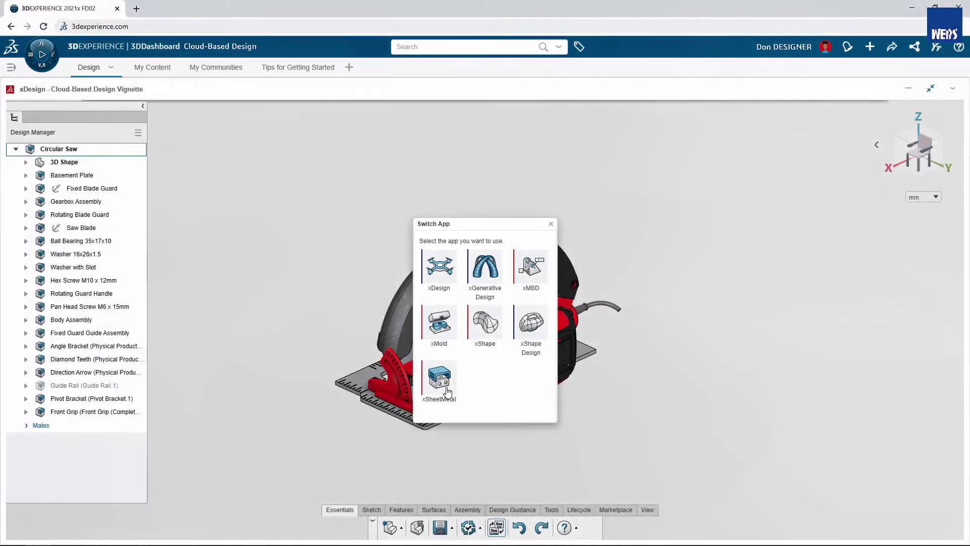
Switch to xSheetMetal and isolate the Basement Plate, Angle Bracket and Guide Rail.
{"action": "left_click", "coordinate": [447, 389]}
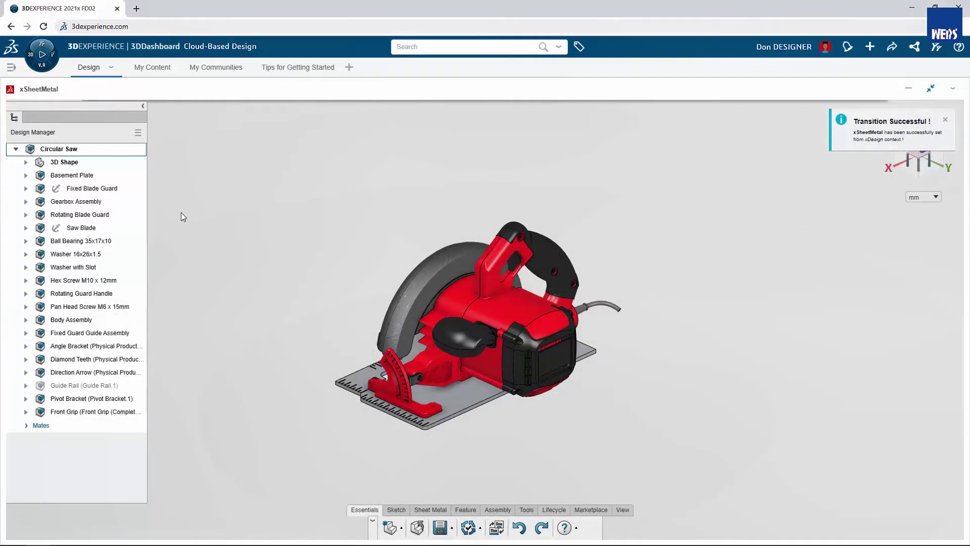
{"action": "left_click", "coordinate": [129, 176]}
{"action": "left_click", "coordinate": [132, 347], "text": "ctrl"}
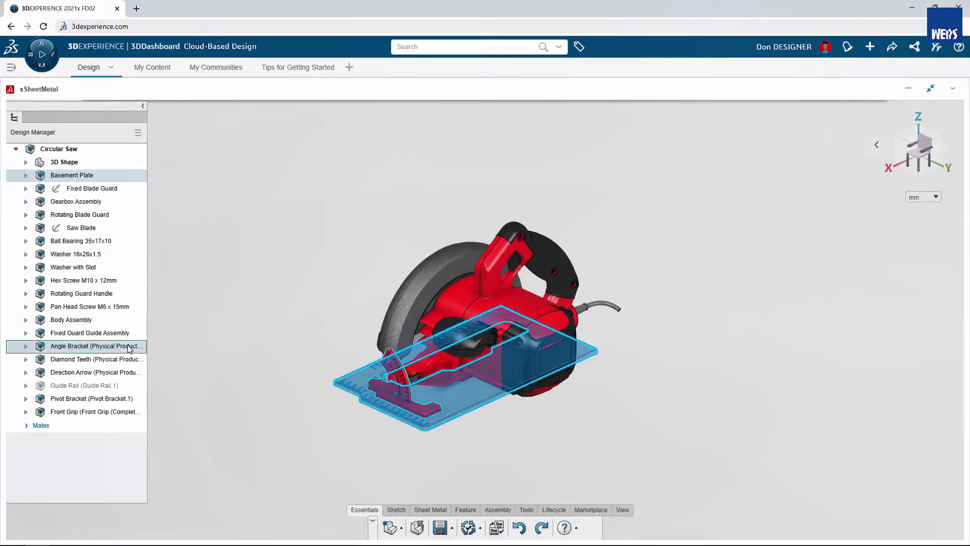
{"action": "left_click", "coordinate": [126, 386], "text": "ctrl"}
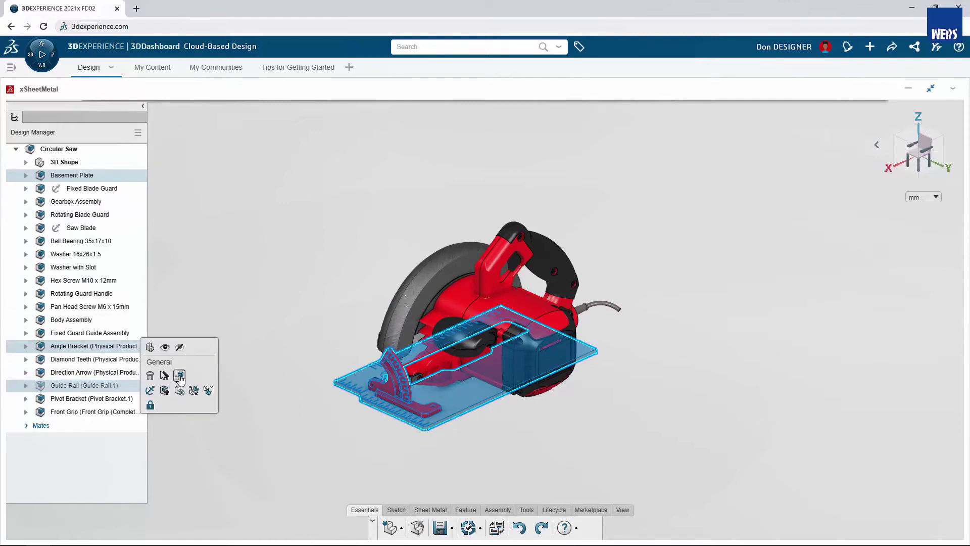
{"action": "left_click", "coordinate": [179, 375]}
Insert a new component named Base Plate into the Circular Saw assembly.
{"action": "left_click", "coordinate": [498, 510]}
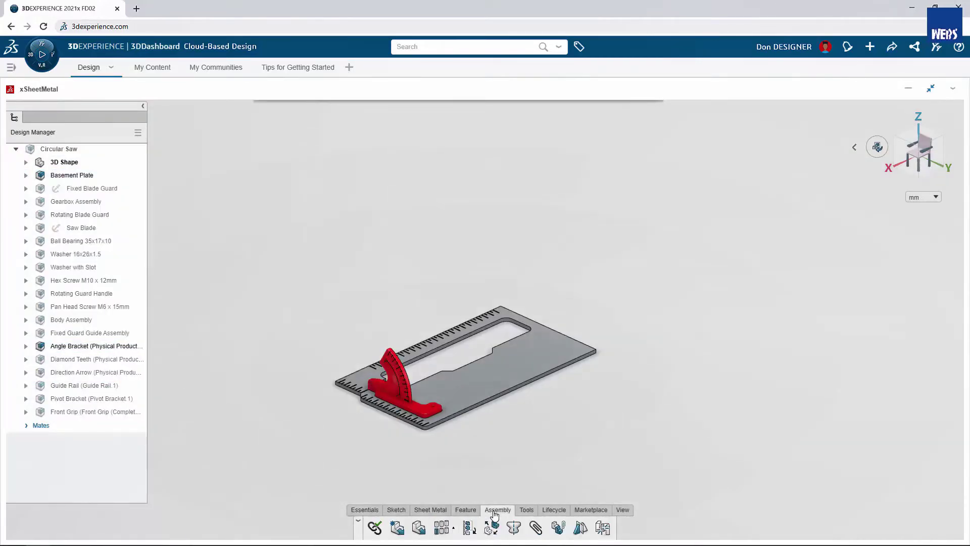
{"action": "left_click", "coordinate": [396, 527]}
{"action": "type", "text": "Base Plate"}
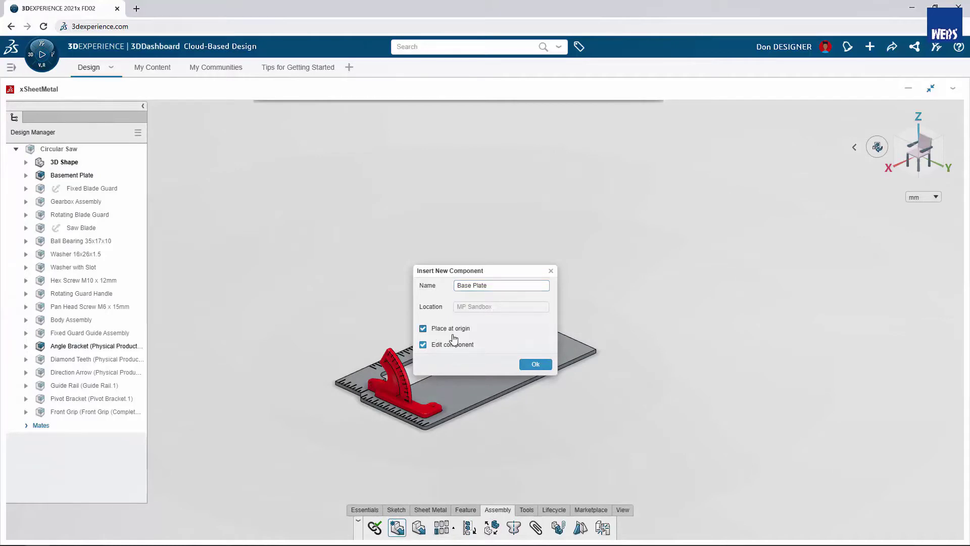
{"action": "left_click", "coordinate": [536, 364]}
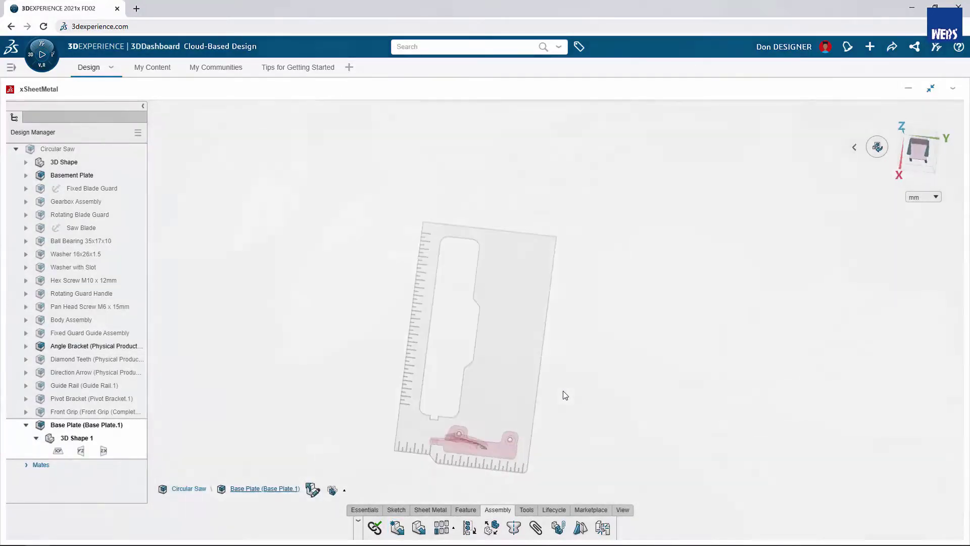
Sketch on the plate face, projecting the Basement Plate outline as a closed profile.
{"action": "left_click", "coordinate": [512, 379]}
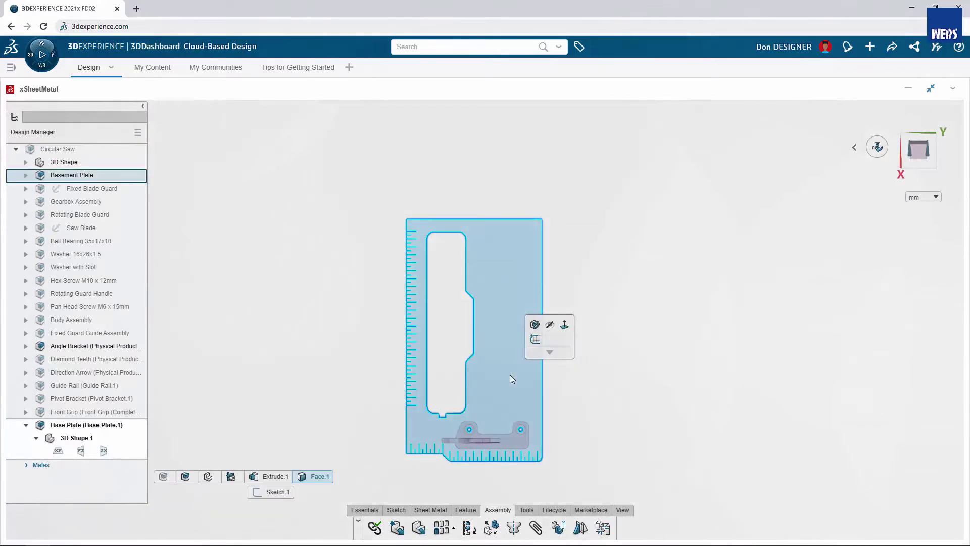
{"action": "left_click", "coordinate": [535, 329]}
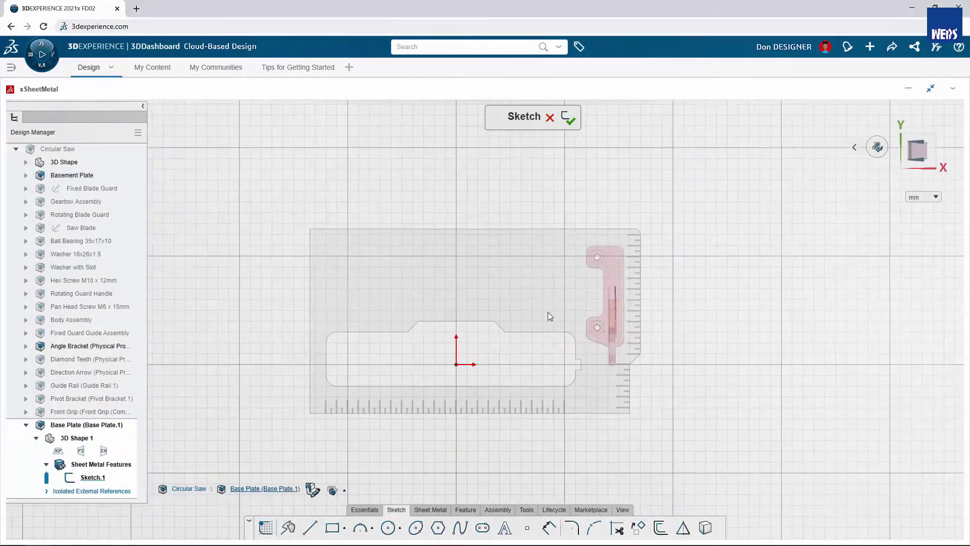
{"action": "left_click", "coordinate": [554, 293]}
{"action": "left_click", "coordinate": [579, 158]}
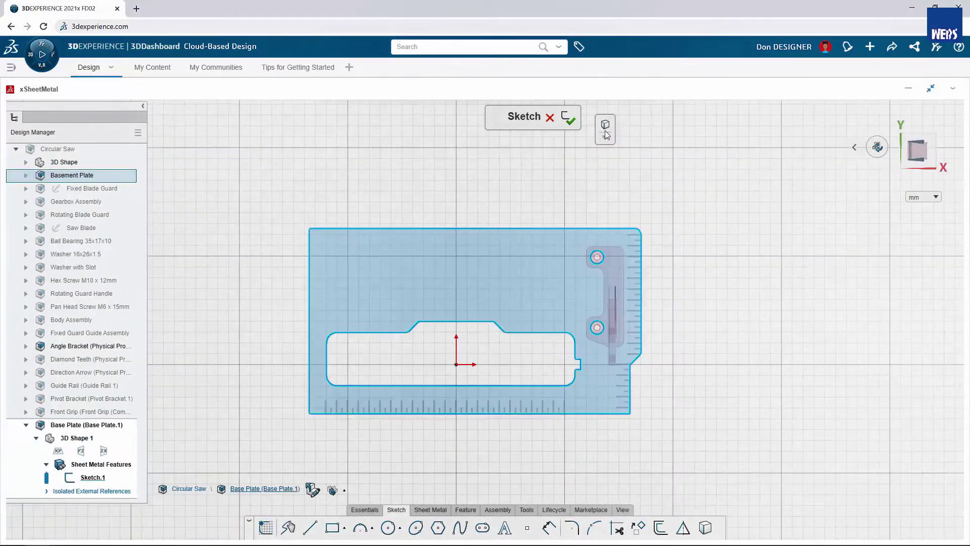
{"action": "left_click", "coordinate": [613, 341]}
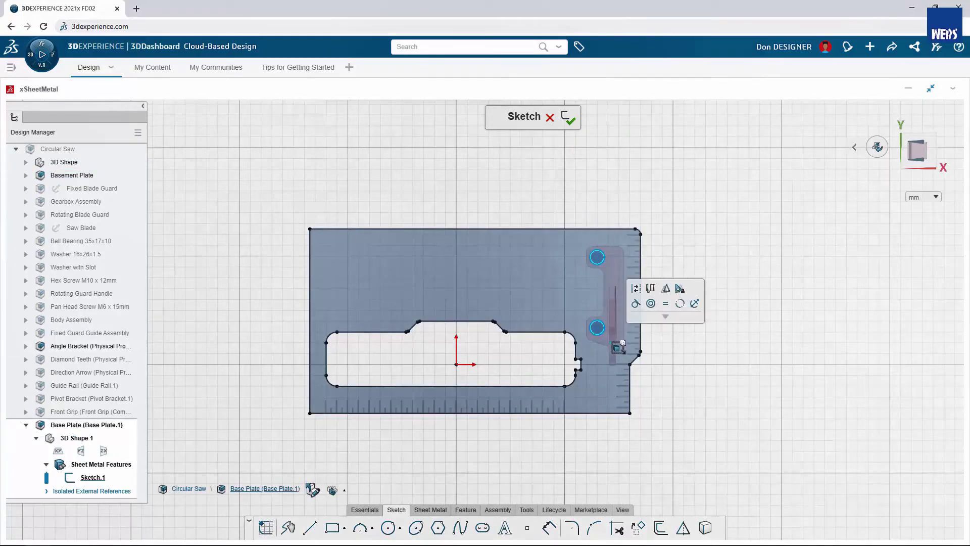
{"action": "left_click", "coordinate": [520, 271]}
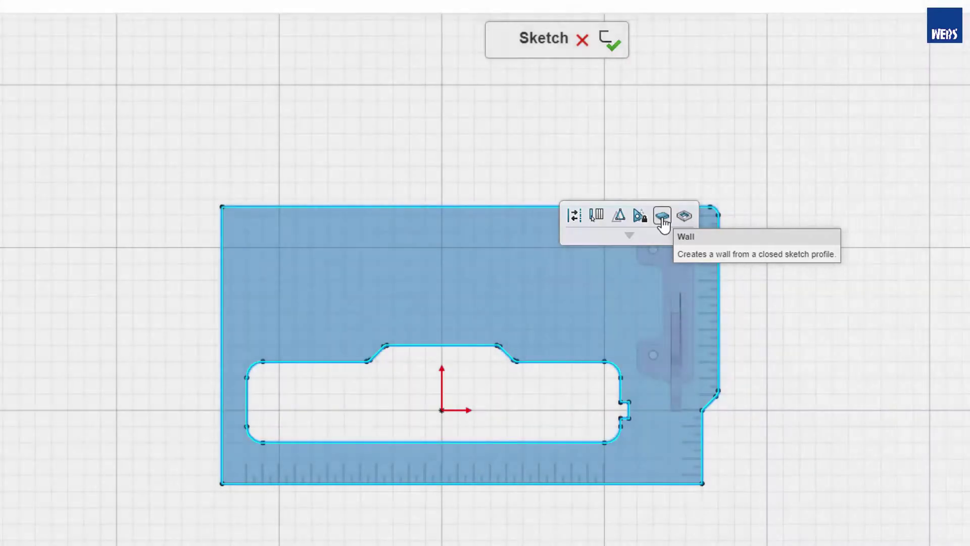
Start a wall from the profile with 2 mm bend radius and Tangent relief.
{"action": "left_click", "coordinate": [662, 221]}
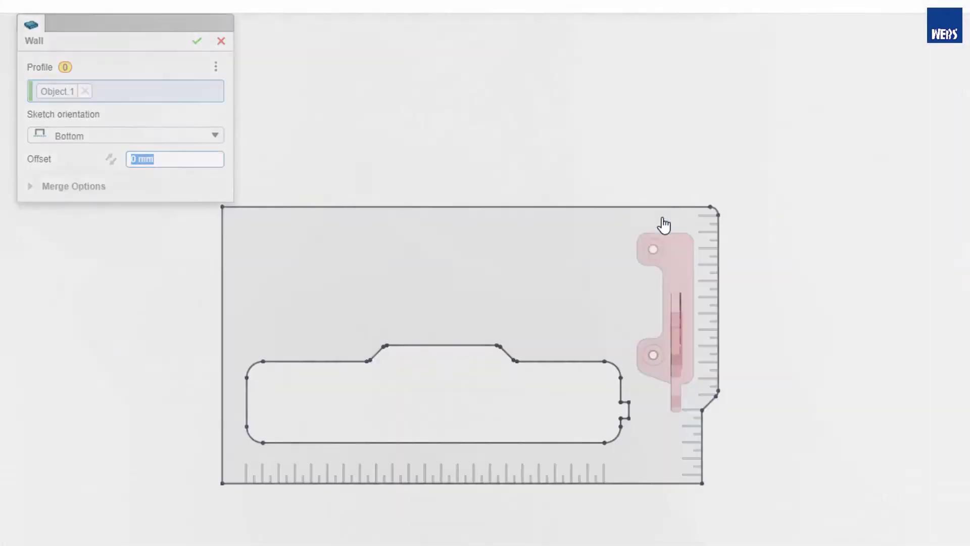
{"action": "left_click", "coordinate": [236, 112]}
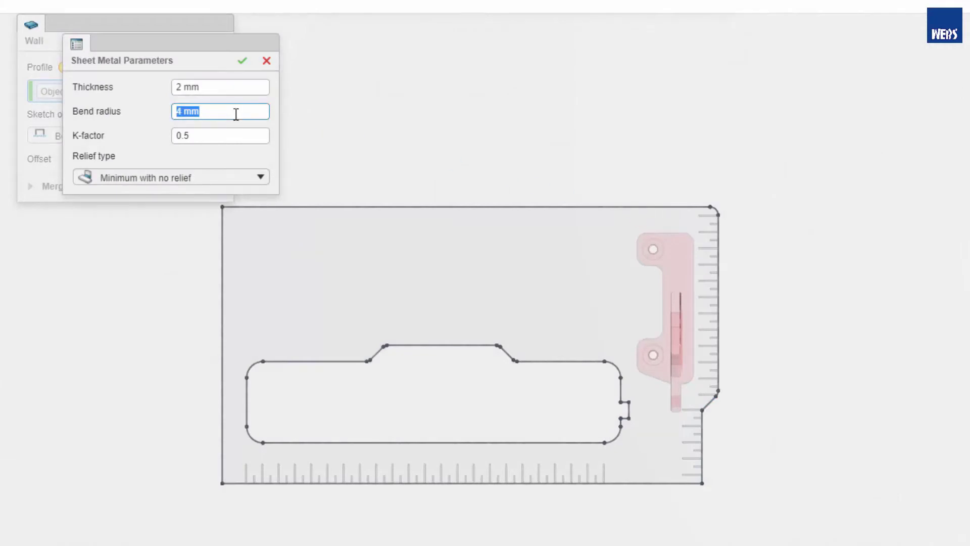
{"action": "type", "text": "2"}
{"action": "key", "text": "Return"}
{"action": "left_click", "coordinate": [222, 178]}
{"action": "left_click", "coordinate": [143, 263]}
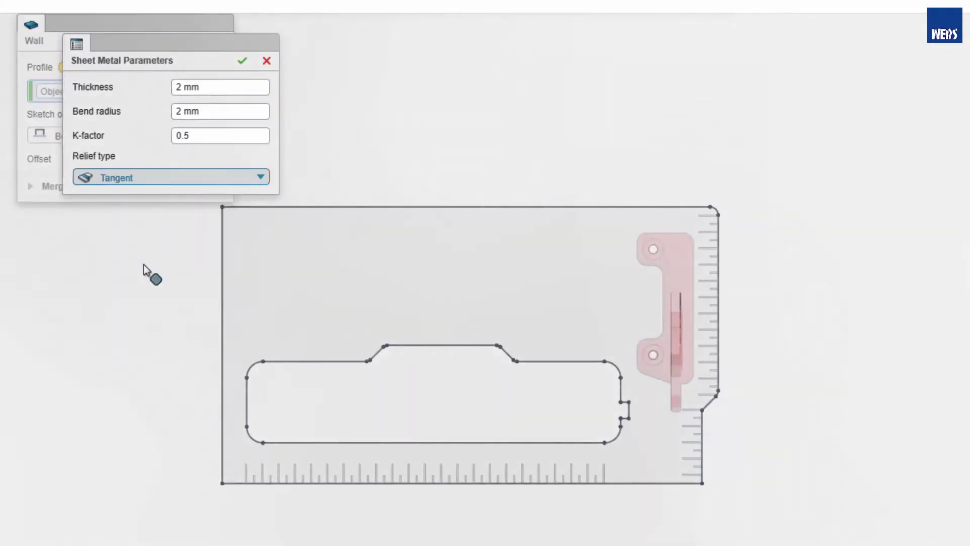
{"action": "left_click", "coordinate": [243, 62]}
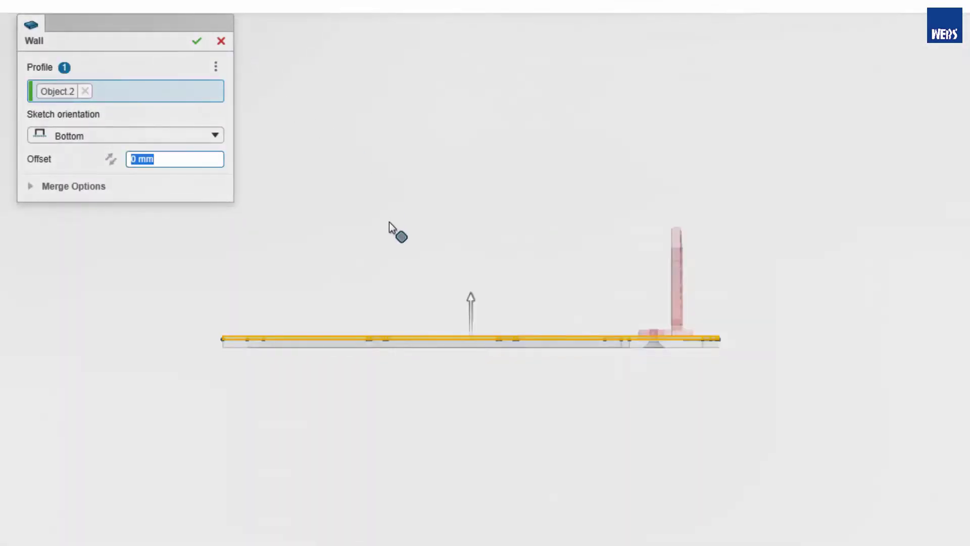
Orient the wall Top so it thickens downward, and confirm the 2 mm wall.
{"action": "middle_click_drag", "start_coordinate": [390, 224], "coordinate": [394, 146], "text": "ctrl"}
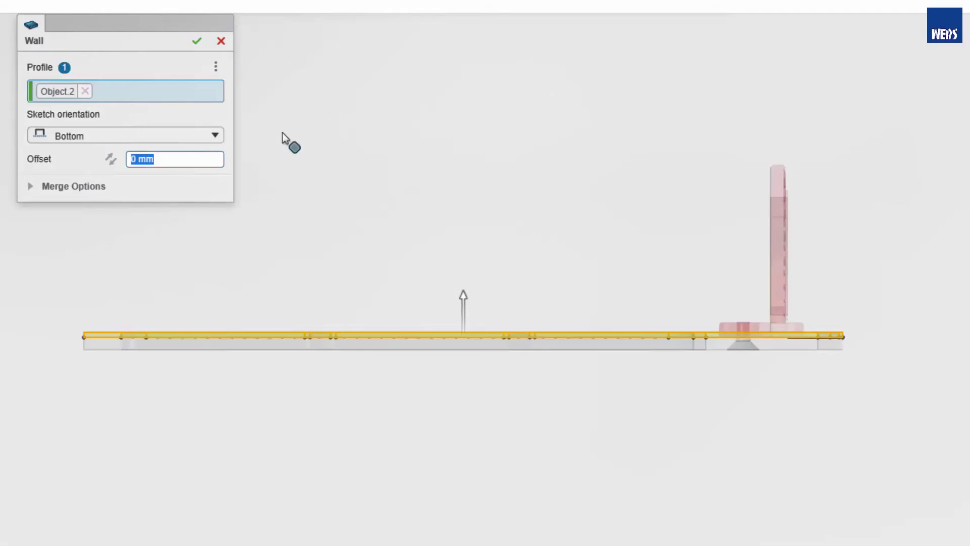
{"action": "left_click", "coordinate": [207, 135]}
{"action": "left_click", "coordinate": [183, 189]}
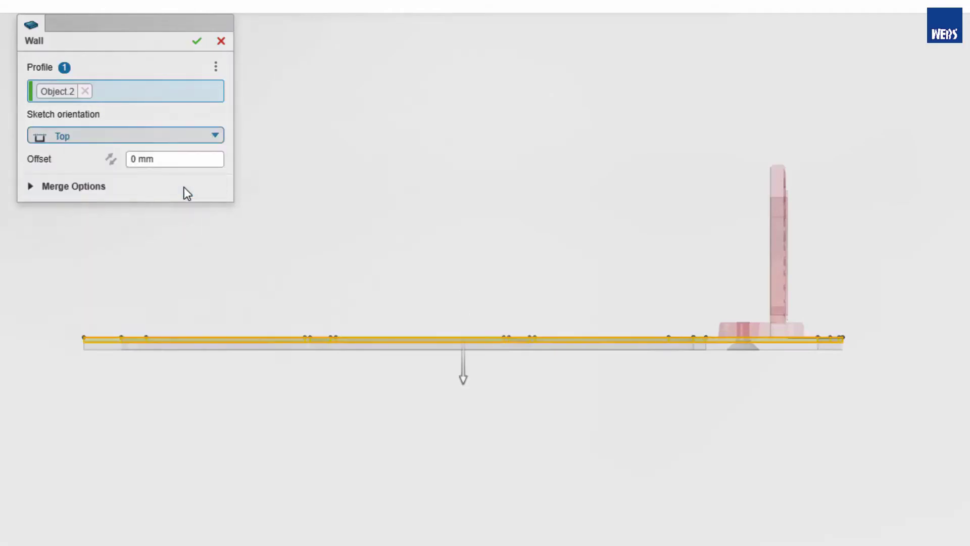
{"action": "left_click", "coordinate": [197, 42]}
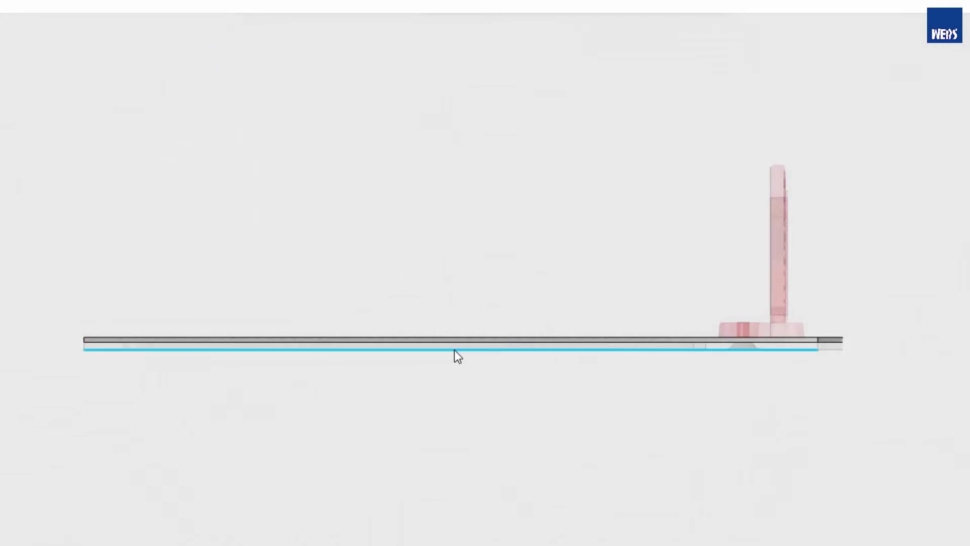
{"action": "left_click", "coordinate": [454, 350]}
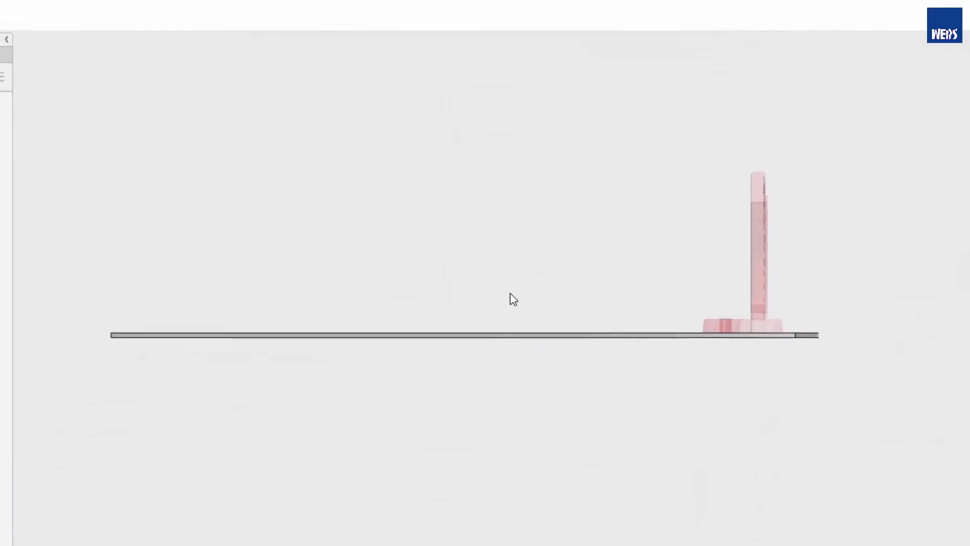
Draw a bend line across the notched end and fold it 150° by the BTL base feature.
{"action": "middle_click_drag", "start_coordinate": [514, 304], "coordinate": [480, 330]}
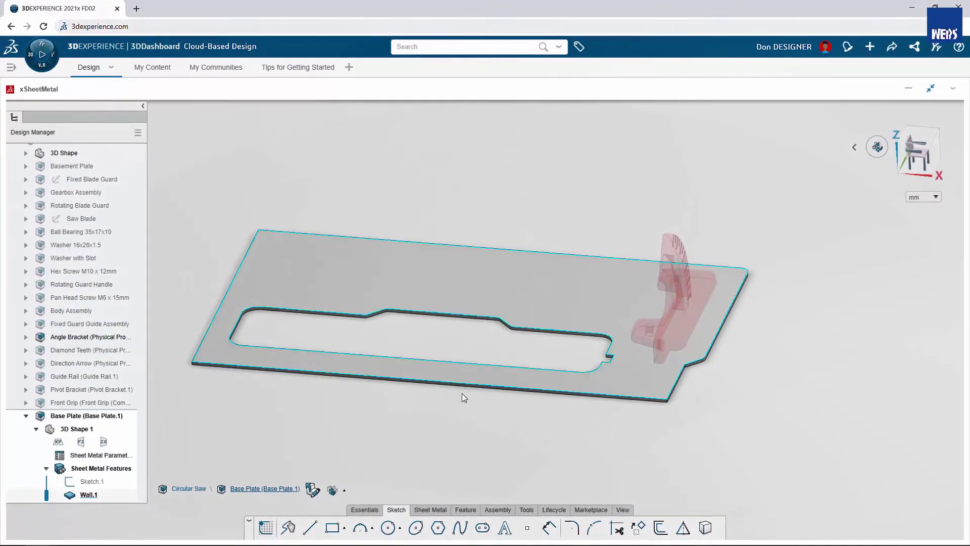
{"action": "left_click", "coordinate": [309, 527]}
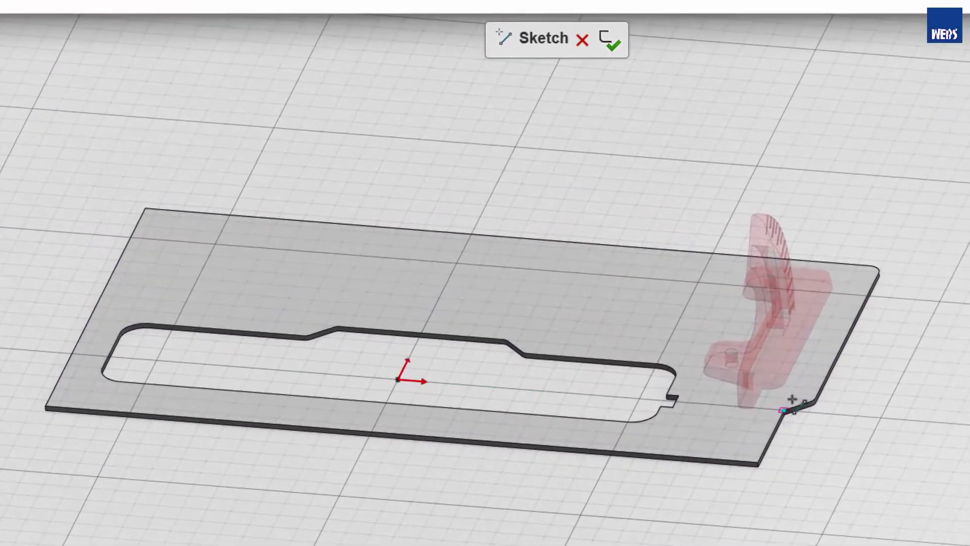
{"action": "left_click_drag", "start_coordinate": [784, 410], "coordinate": [812, 355]}
{"action": "left_click", "coordinate": [210, 209]}
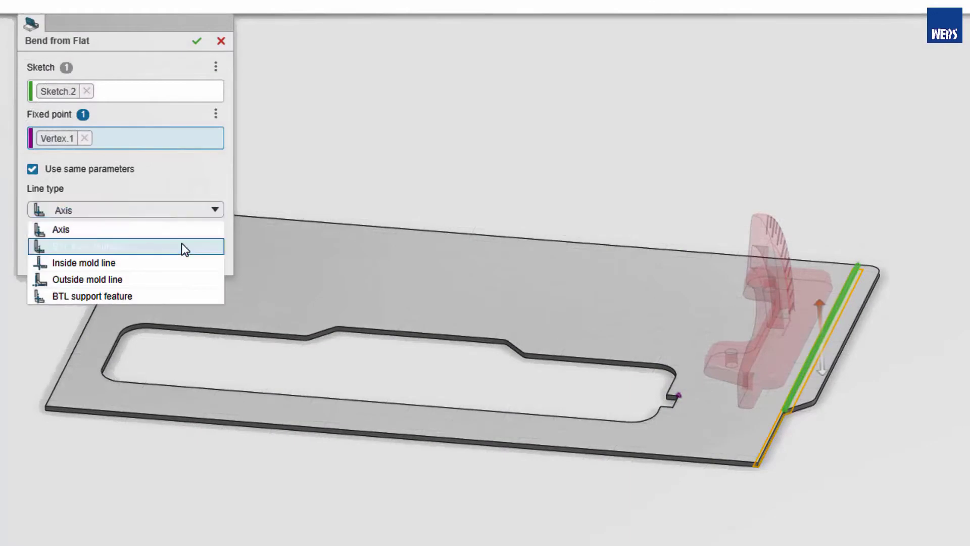
{"action": "left_click", "coordinate": [183, 246]}
{"action": "type", "text": "150"}
{"action": "key", "text": "Return"}
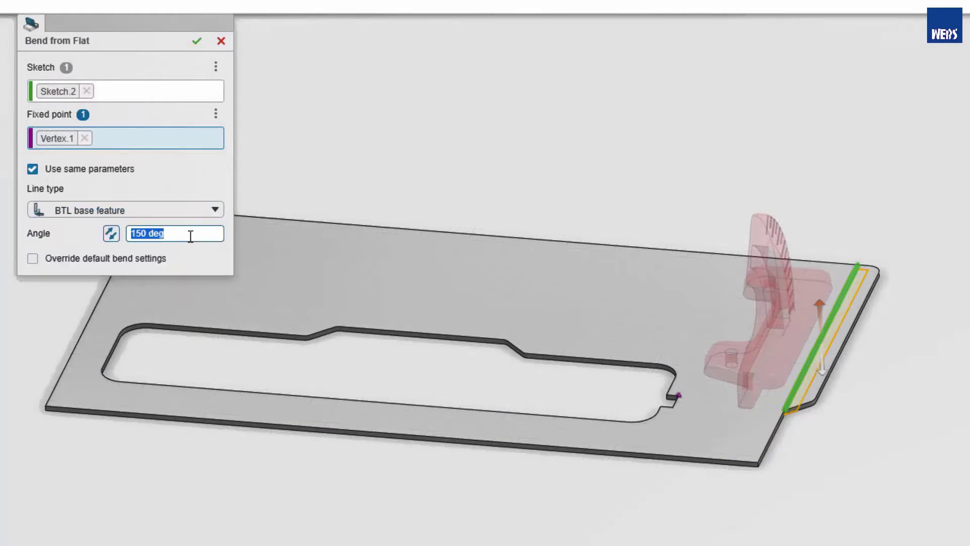
{"action": "left_click", "coordinate": [196, 42]}
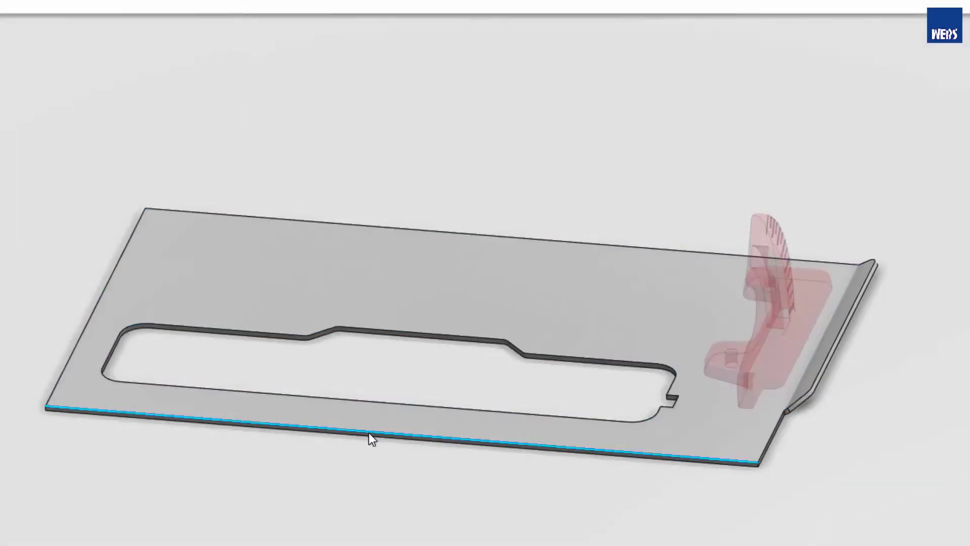
Start 5 mm walls on the plate's front, left and far edges.
{"action": "left_click", "coordinate": [369, 433]}
{"action": "left_click", "coordinate": [412, 385]}
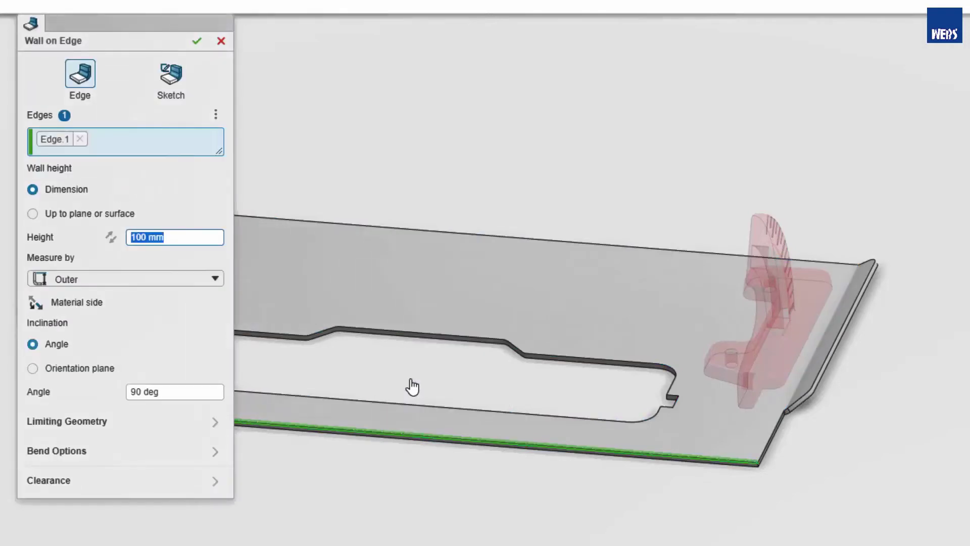
{"action": "type", "text": "5"}
{"action": "key", "text": "Return"}
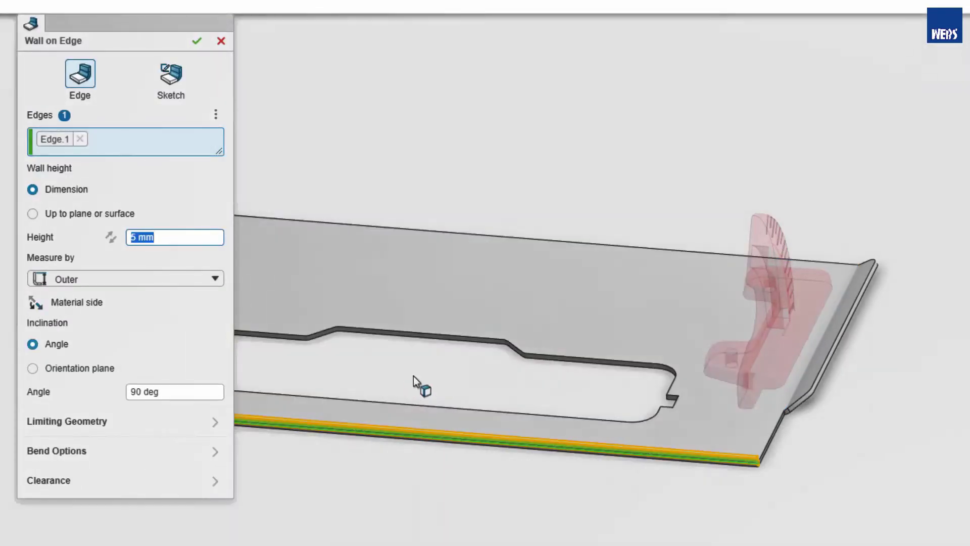
{"action": "middle_click_drag", "start_coordinate": [414, 375], "coordinate": [457, 336]}
{"action": "left_click", "coordinate": [297, 273]}
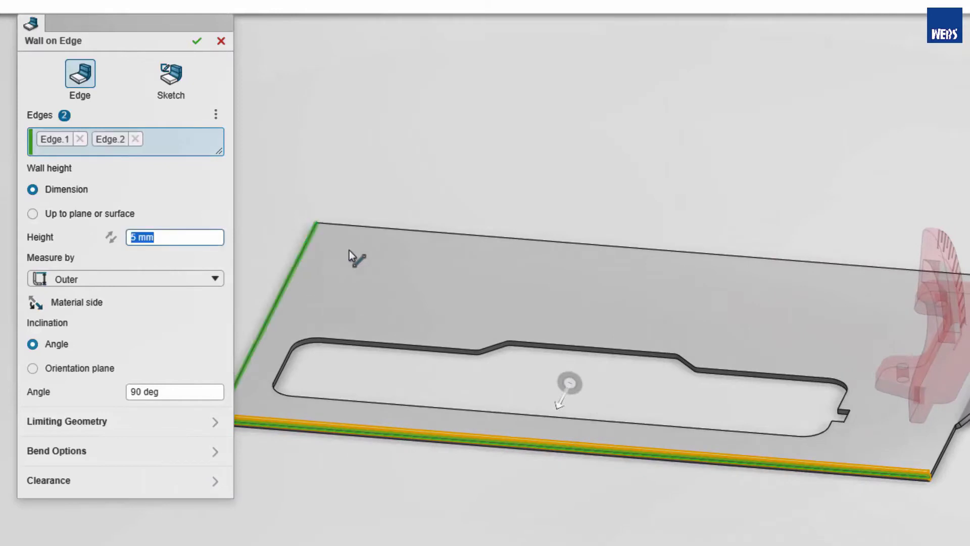
{"action": "left_click", "coordinate": [402, 229]}
Measure wall height the Standard way, confirm the 90° walls, and orbit to inspect them.
{"action": "key", "text": "ctrl+1"}
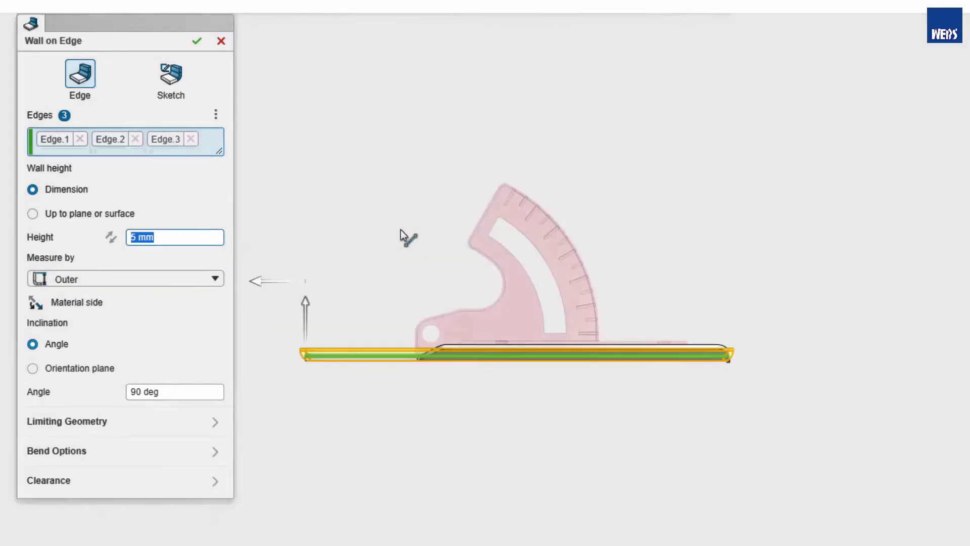
{"action": "left_click", "coordinate": [217, 279]}
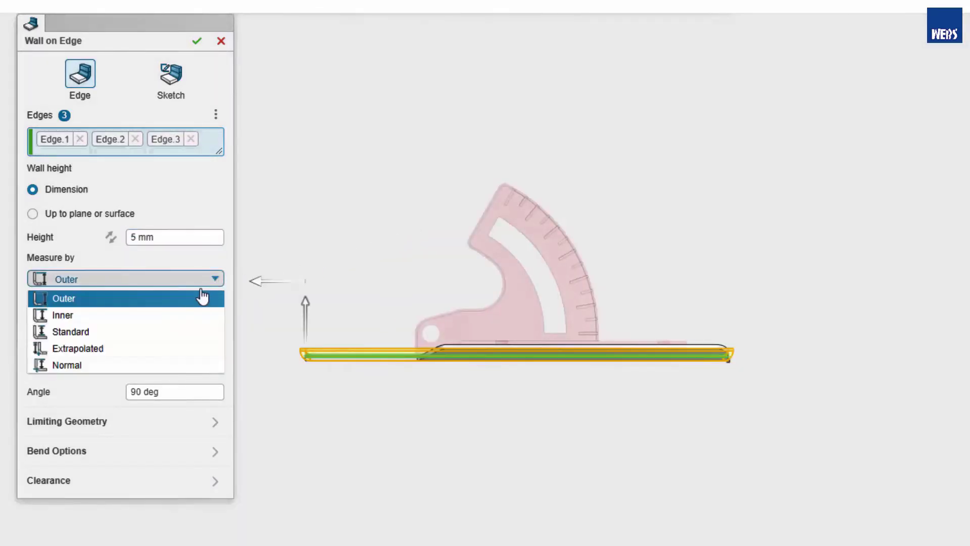
{"action": "left_click", "coordinate": [168, 330]}
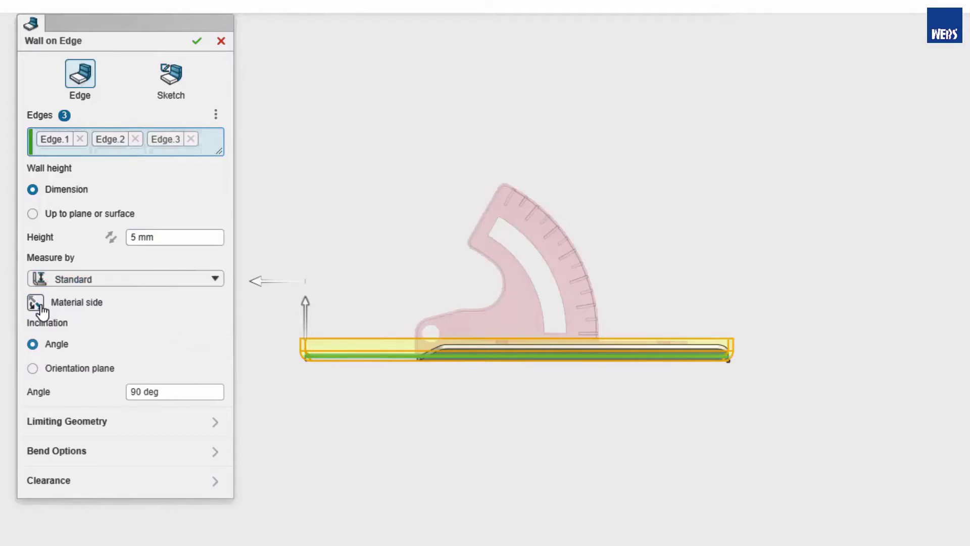
{"action": "left_click", "coordinate": [196, 41]}
{"action": "mouse_move", "coordinate": [195, 47]}
{"action": "middle_mouse_down"}
{"action": "mouse_move", "coordinate": [224, 66]}
{"action": "mouse_move", "coordinate": [268, 65]}
{"action": "middle_mouse_up"}
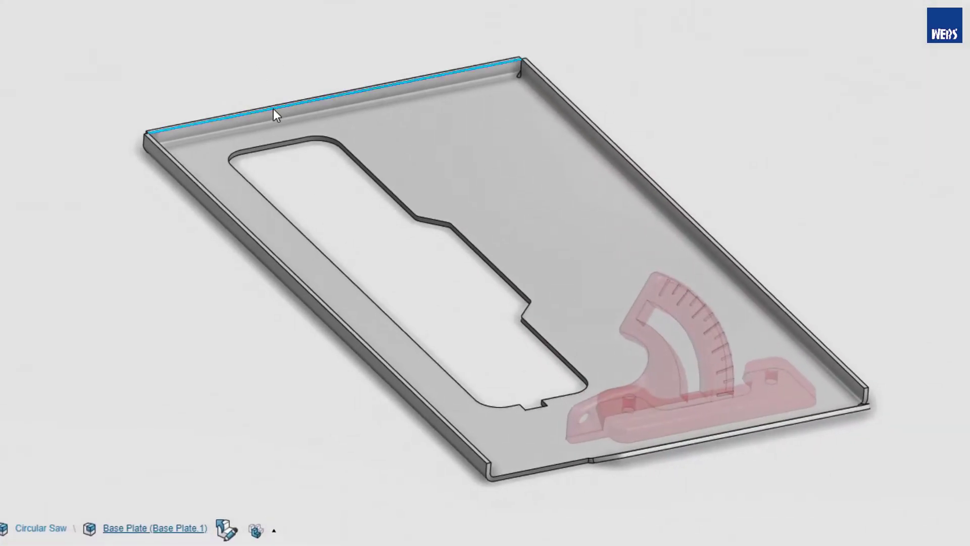
{"action": "left_click", "coordinate": [274, 108]}
{"action": "left_click", "coordinate": [332, 37]}
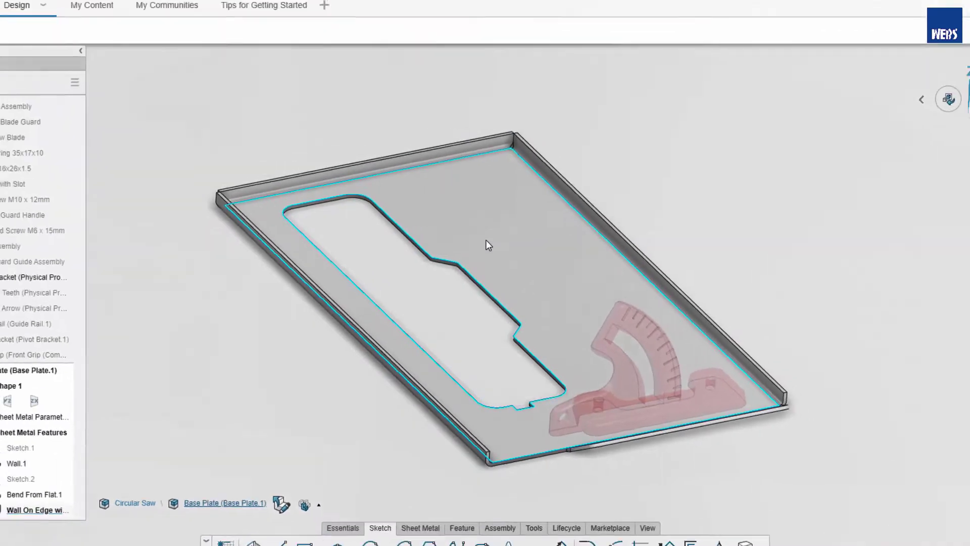
Sketch a 50 x 100 rectangle on the plate's top face.
{"action": "left_click", "coordinate": [486, 248]}
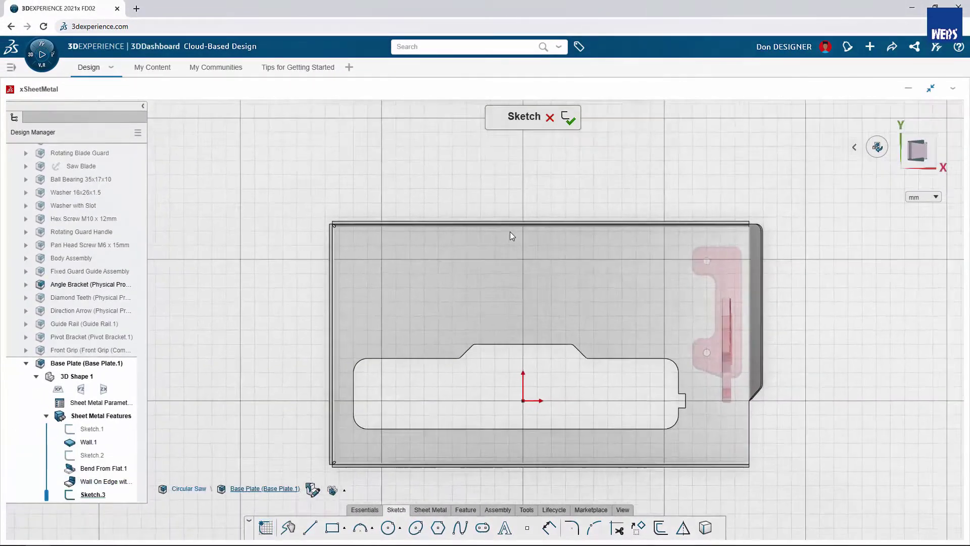
{"action": "left_click", "coordinate": [549, 247]}
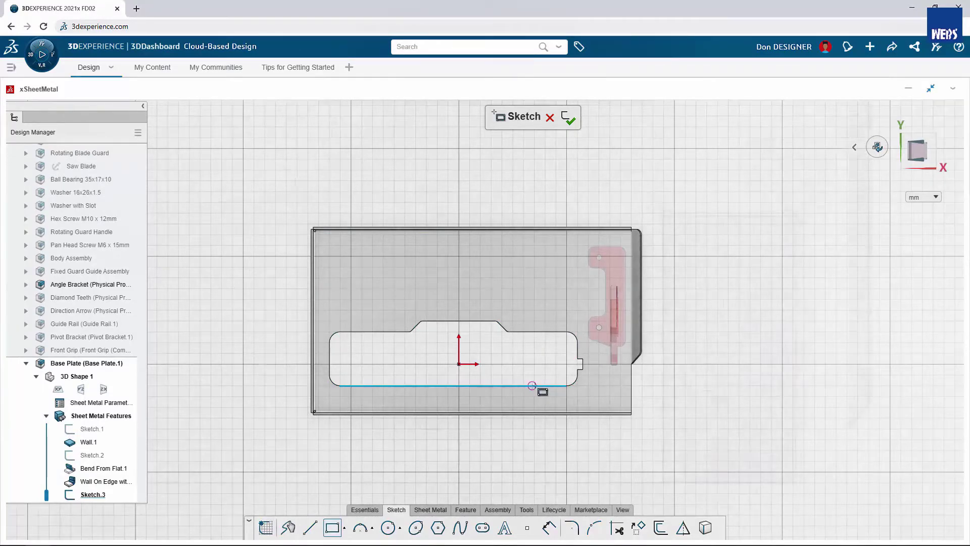
{"action": "left_click", "coordinate": [532, 386]}
{"action": "left_click", "coordinate": [589, 322]}
{"action": "left_click", "coordinate": [707, 265]}
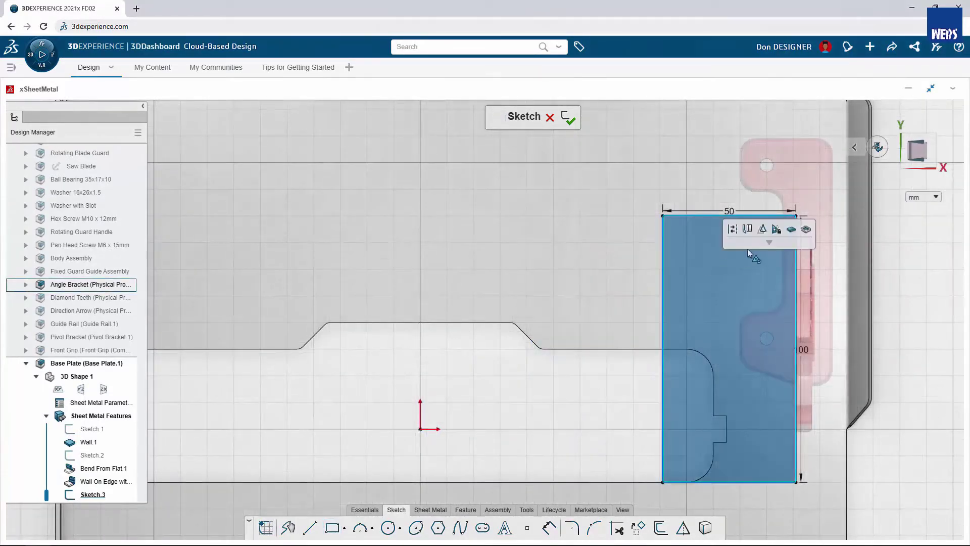
Cut the rectangle out of the plate as Cut Out.1 and orbit to view the notch.
{"action": "left_click", "coordinate": [797, 232]}
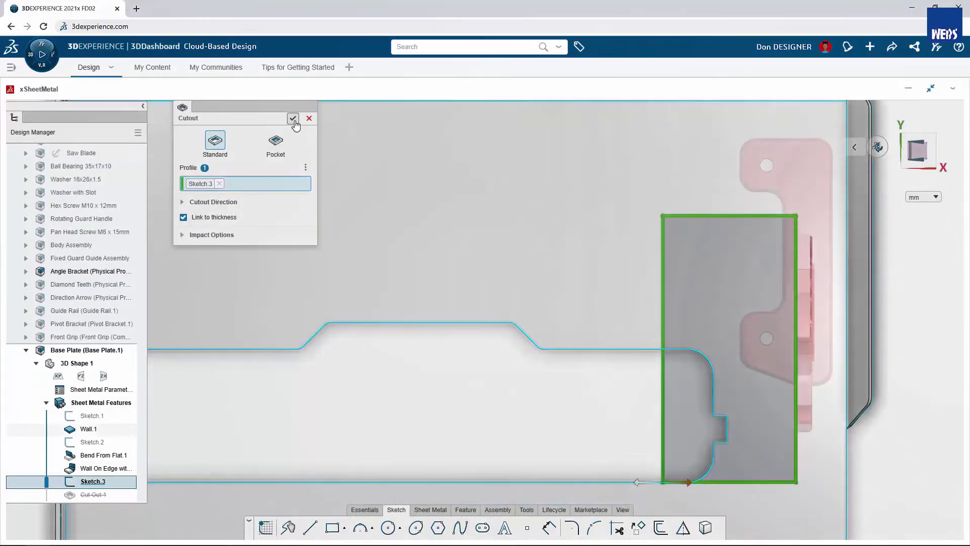
{"action": "left_click", "coordinate": [293, 118]}
{"action": "middle_click_drag", "start_coordinate": [418, 359], "coordinate": [464, 257]}
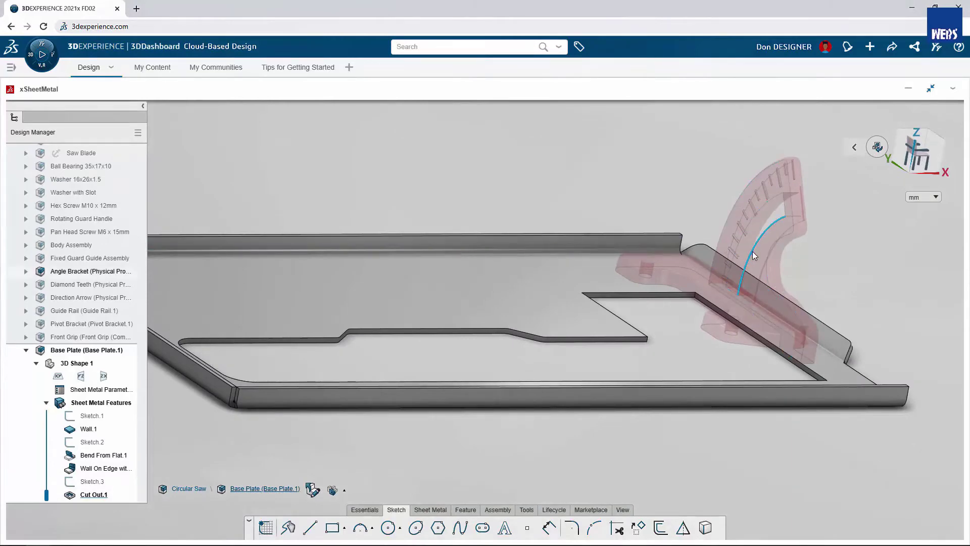
{"action": "left_click", "coordinate": [772, 243]}
Sketch on the bracket face and convert Angle Bracket Face.2 into sketch geometry.
{"action": "left_click", "coordinate": [780, 222]}
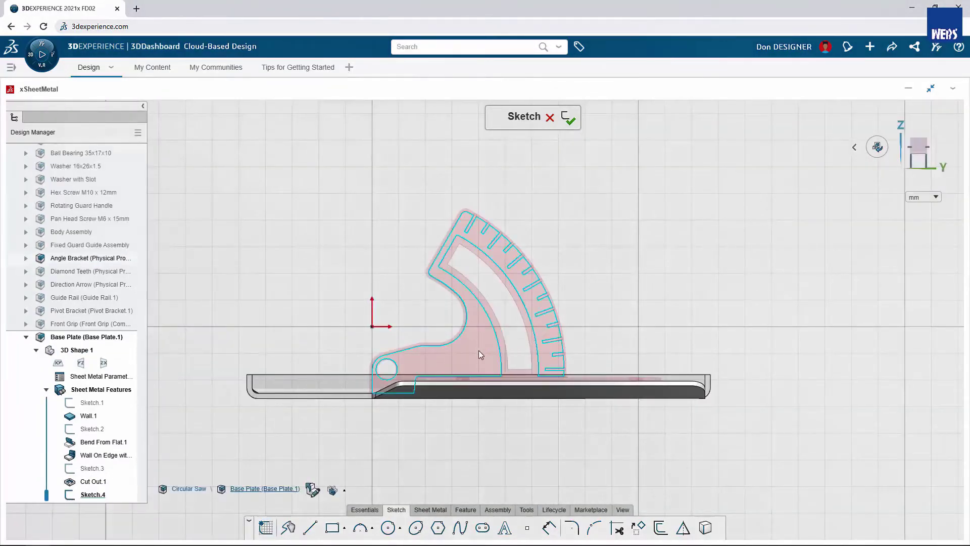
{"action": "left_click", "coordinate": [478, 350]}
{"action": "left_click", "coordinate": [507, 436]}
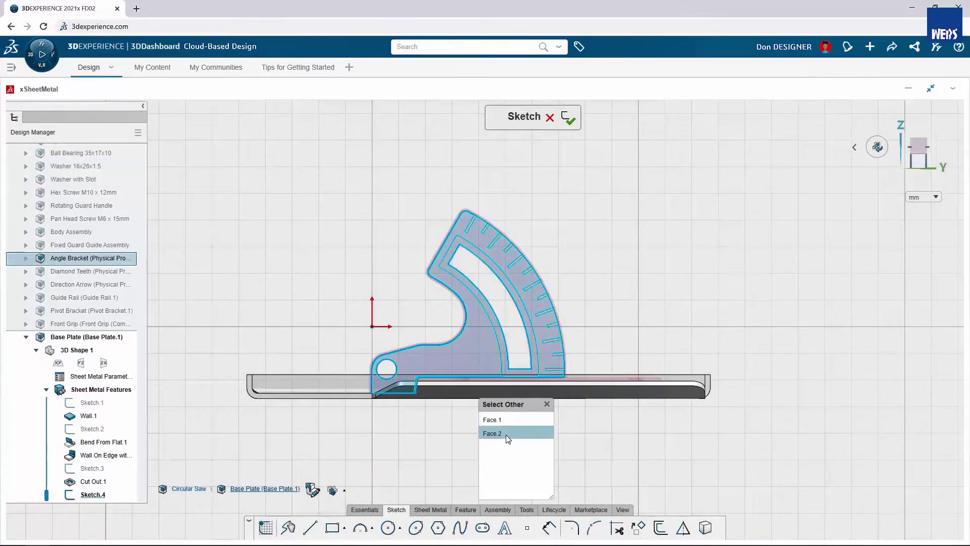
{"action": "left_click", "coordinate": [526, 400]}
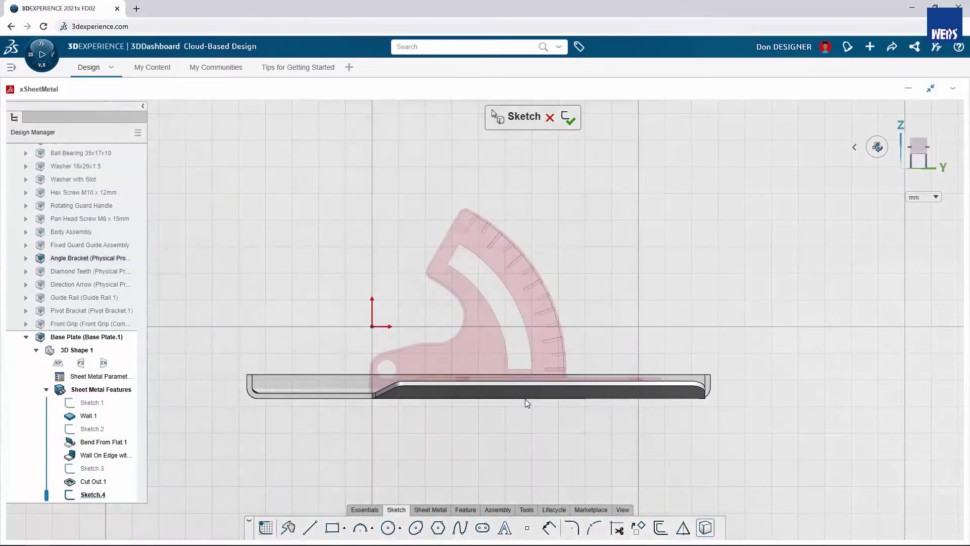
Constrain the bottom edge line and corner points until the sketch is fully defined.
{"action": "left_click", "coordinate": [596, 379]}
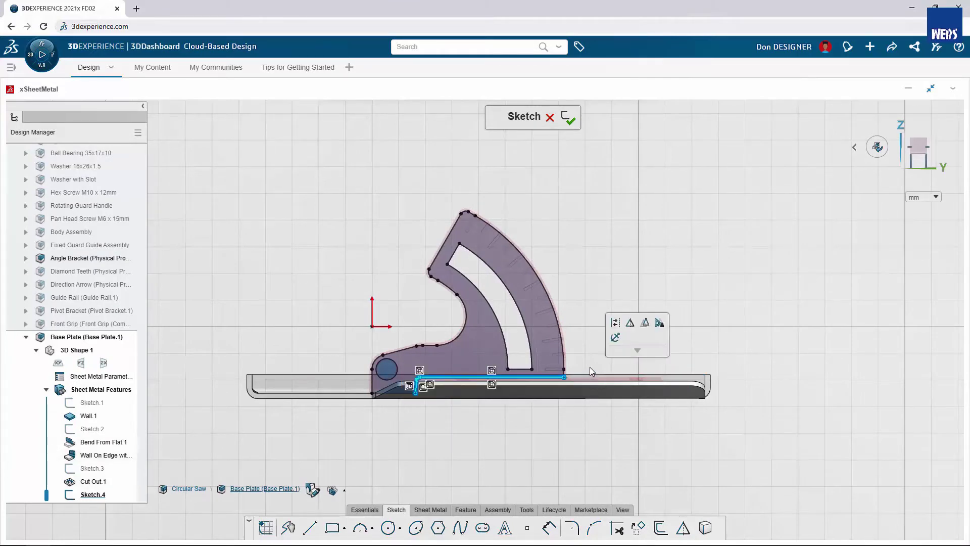
{"action": "left_click", "coordinate": [589, 367]}
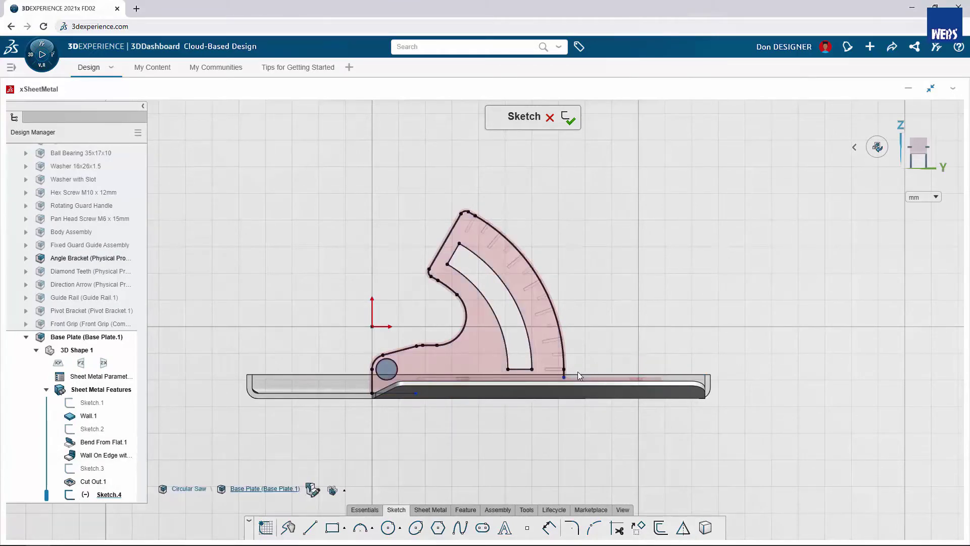
{"action": "left_click", "coordinate": [563, 377]}
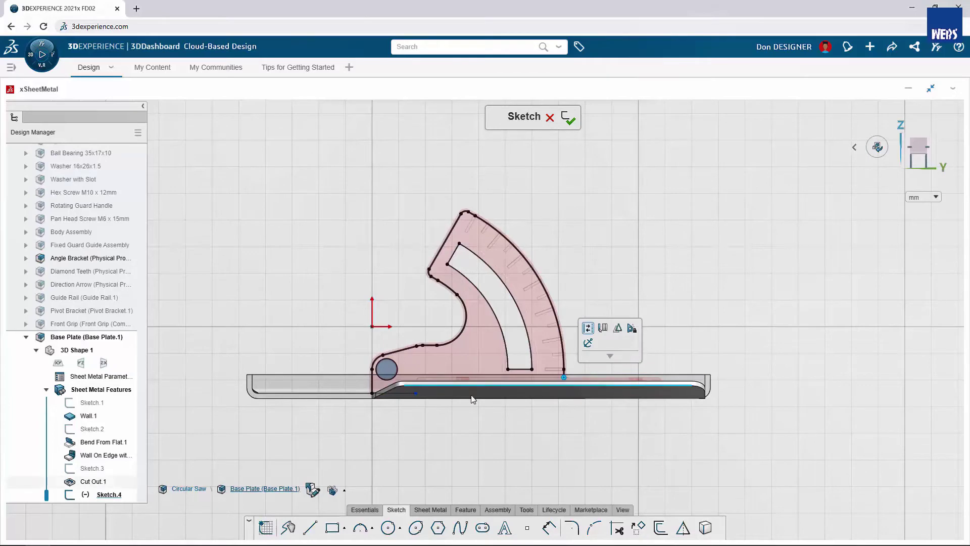
{"action": "left_click", "coordinate": [416, 394]}
{"action": "left_click", "coordinate": [471, 359]}
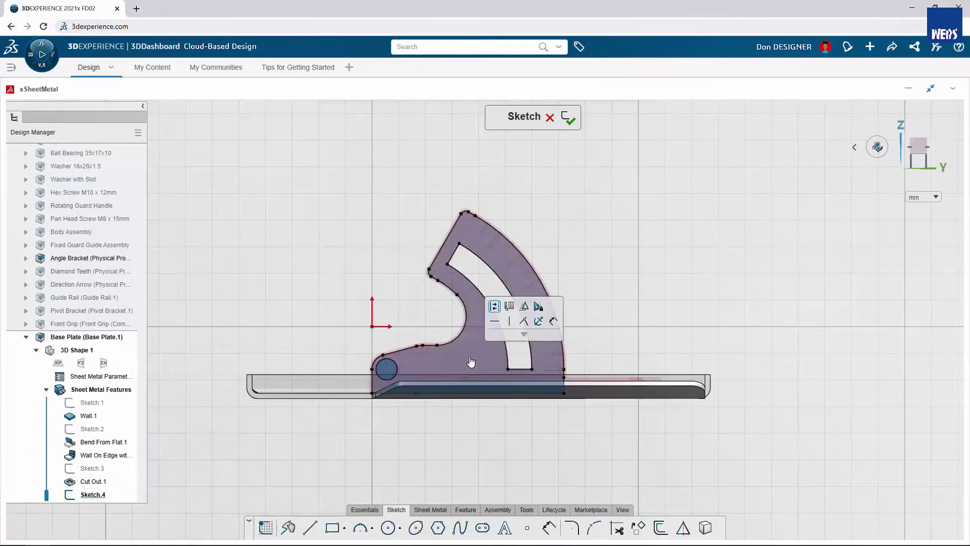
{"action": "left_click", "coordinate": [426, 324]}
{"action": "key", "text": "ctrl+7"}
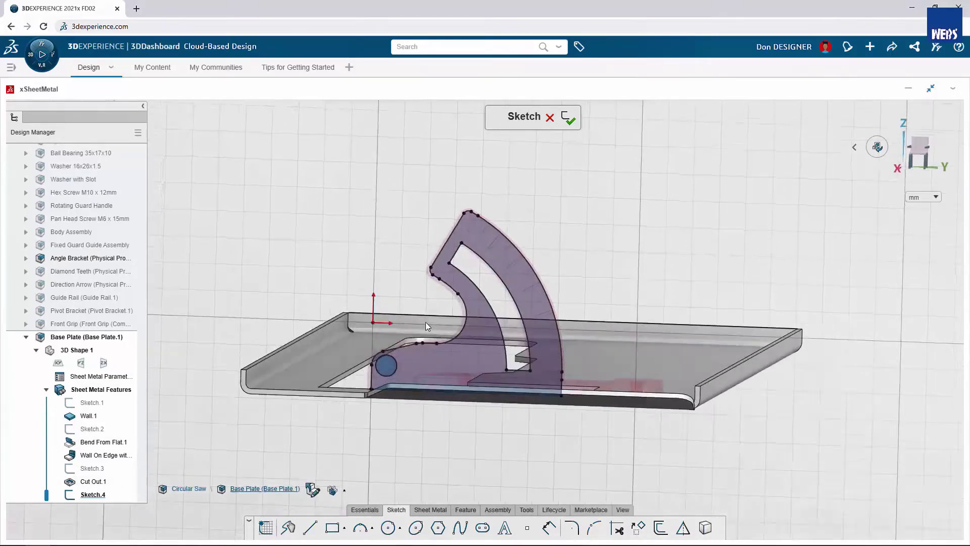
{"action": "left_click", "coordinate": [430, 510]}
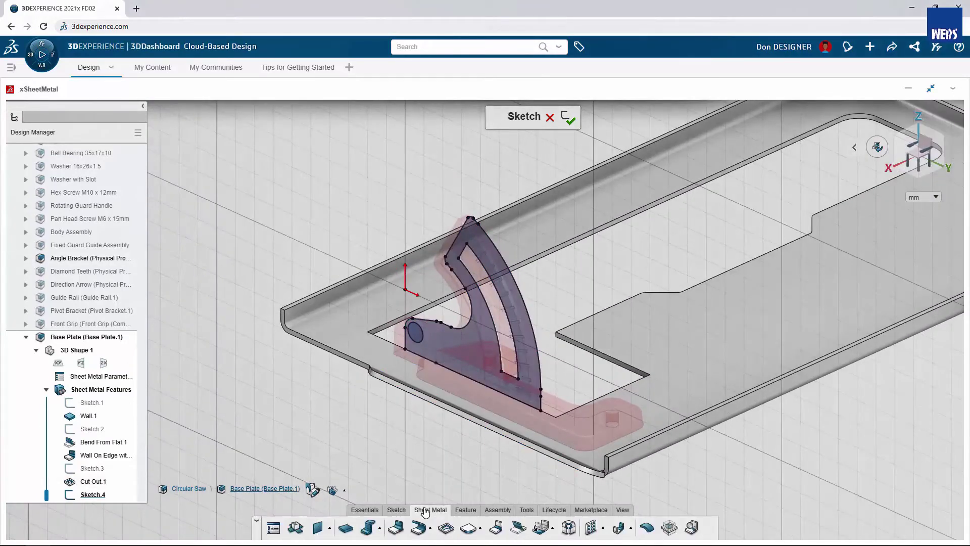
{"action": "left_click", "coordinate": [396, 527]}
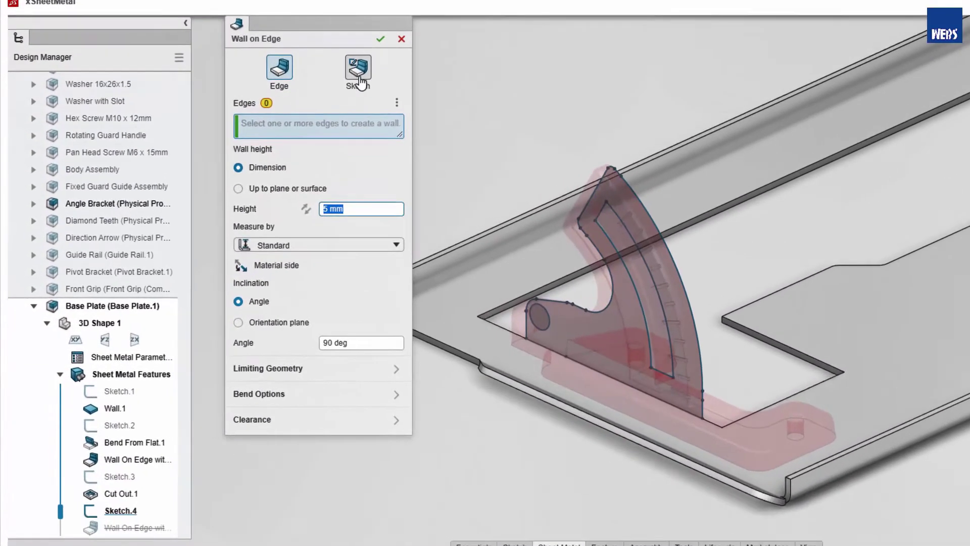
Set the wall on edge to Sketch mode on the notch edge with profile Sketch.4, overriding bend options.
{"action": "left_click", "coordinate": [324, 98]}
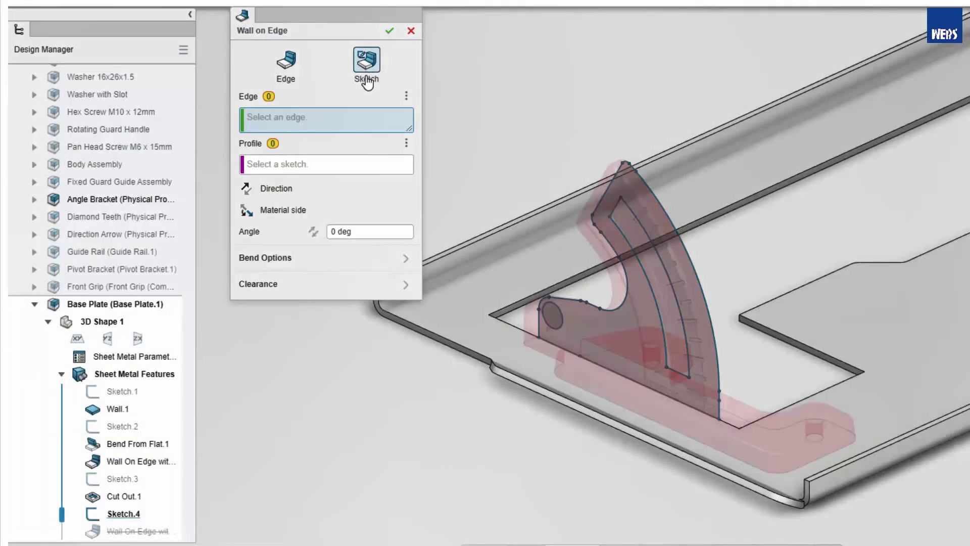
{"action": "left_click", "coordinate": [513, 325]}
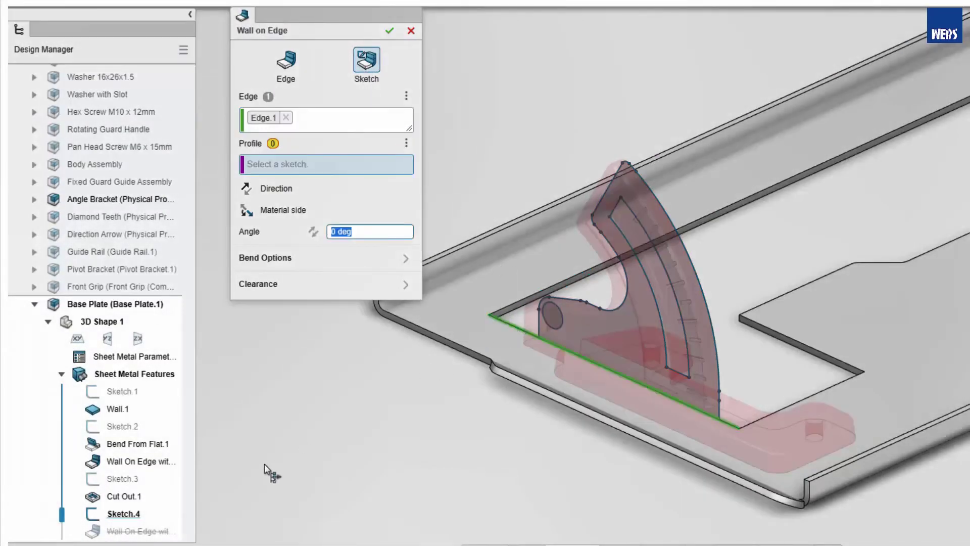
{"action": "left_click", "coordinate": [135, 517]}
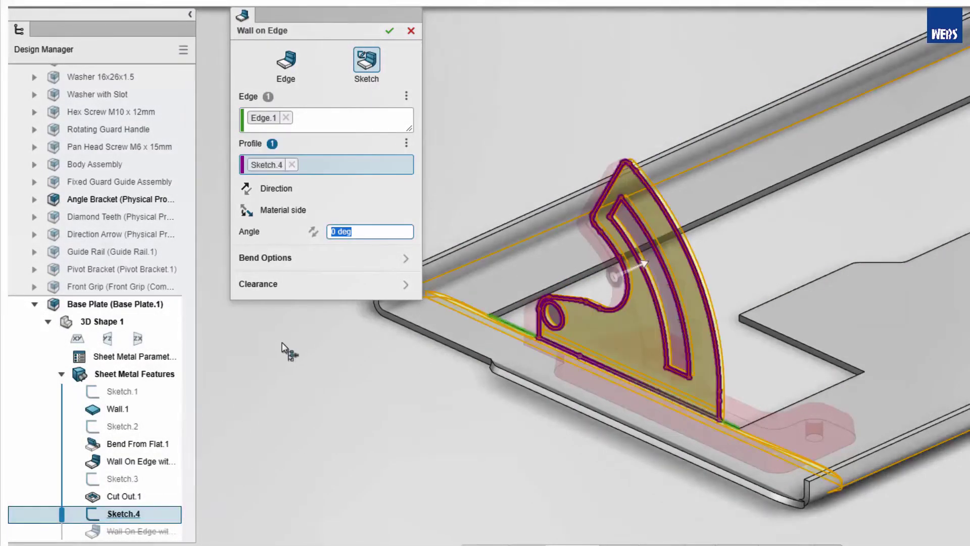
{"action": "left_click", "coordinate": [323, 259]}
{"action": "left_click", "coordinate": [322, 104]}
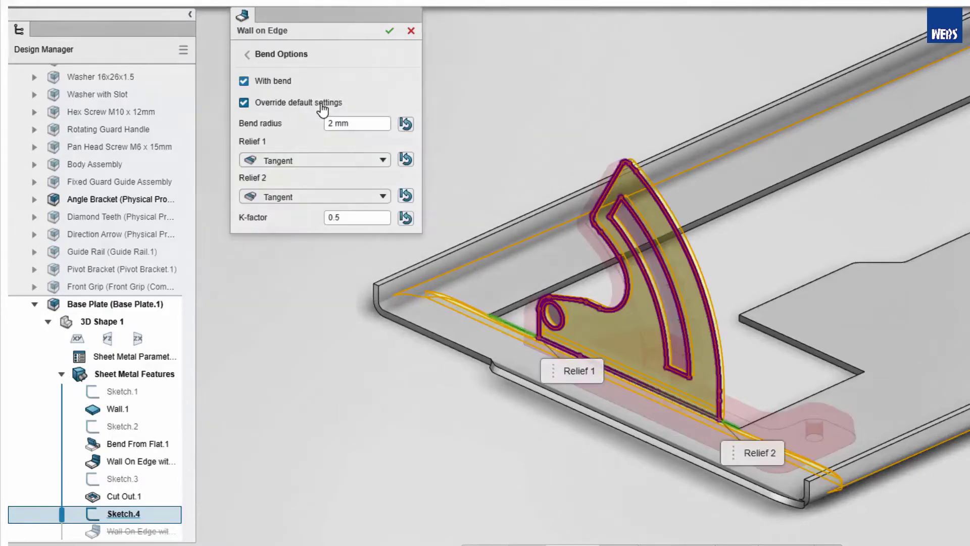
Use Round reliefs for Relief 1 and Relief 2 and confirm the bracket-shaped wall.
{"action": "left_click", "coordinate": [314, 161]}
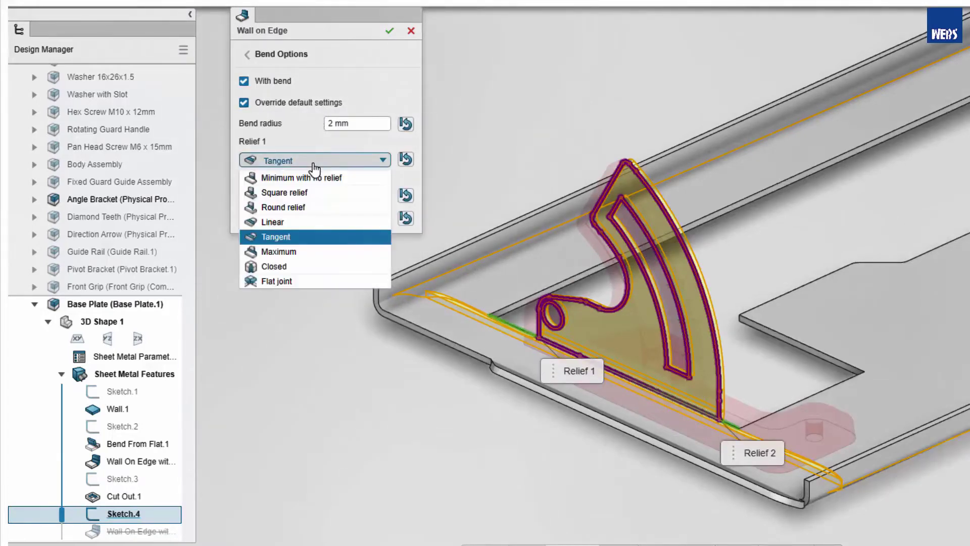
{"action": "left_click", "coordinate": [306, 204]}
{"action": "left_click", "coordinate": [309, 240]}
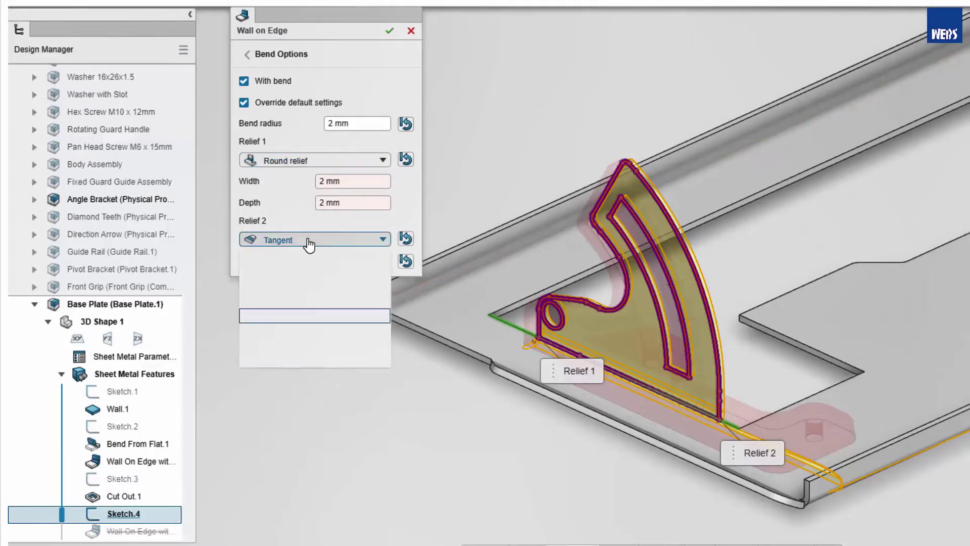
{"action": "left_click", "coordinate": [305, 286]}
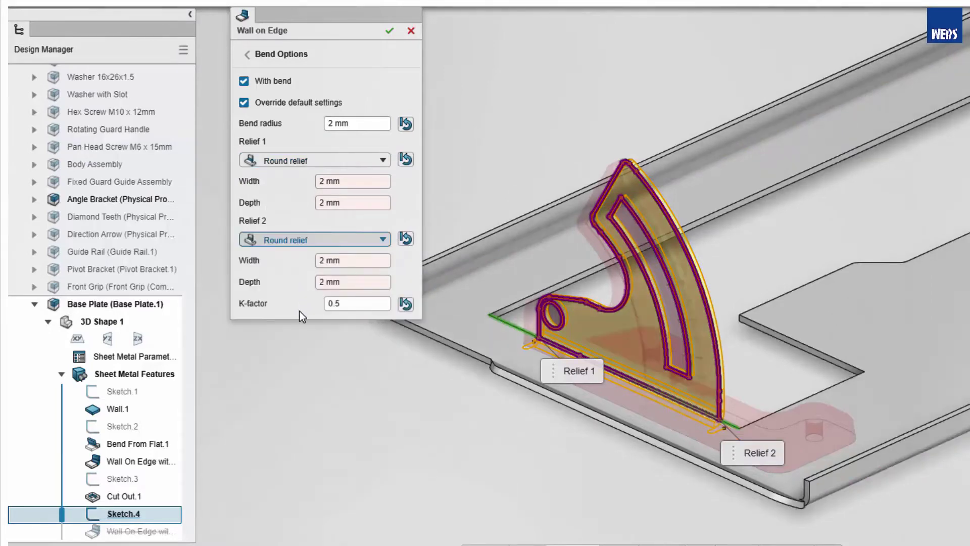
{"action": "key", "text": "ctrl+1"}
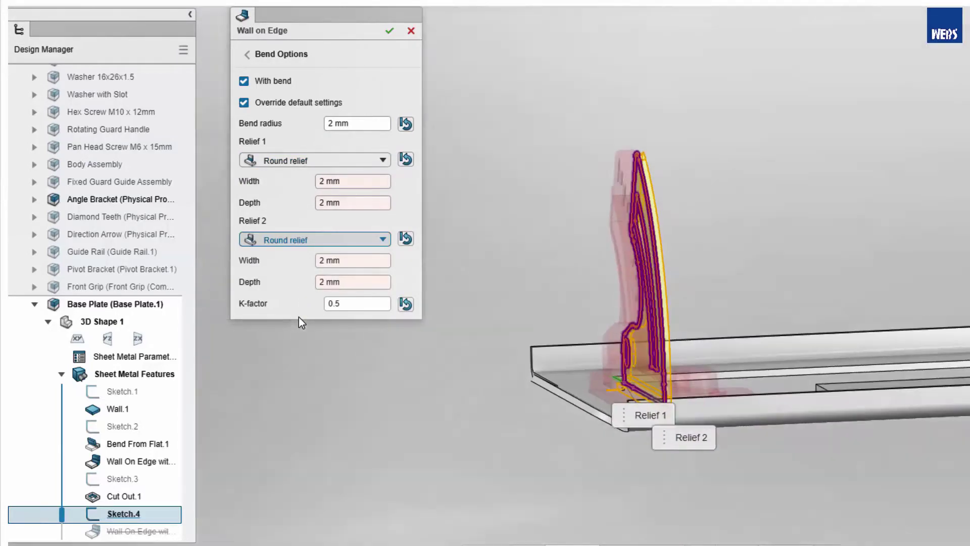
{"action": "left_click", "coordinate": [283, 53]}
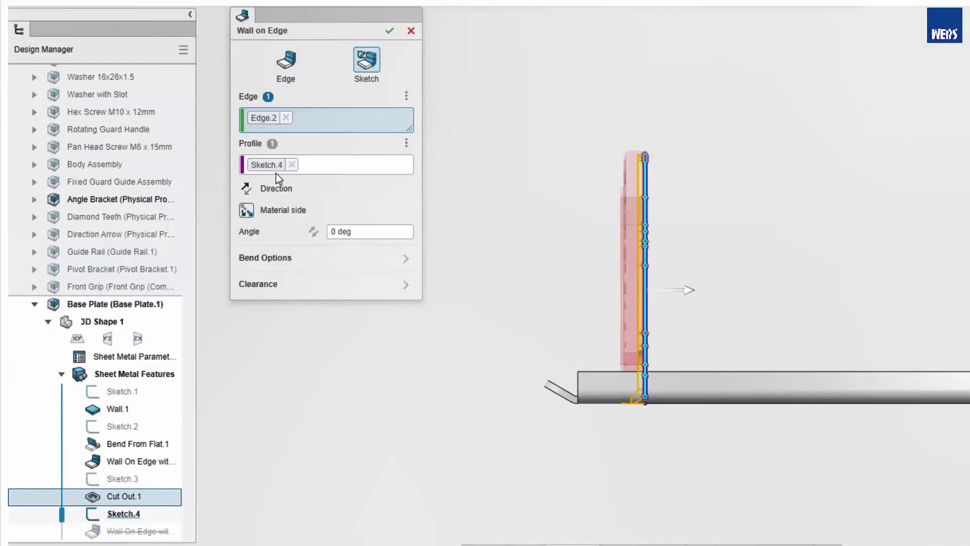
{"action": "left_click", "coordinate": [389, 31]}
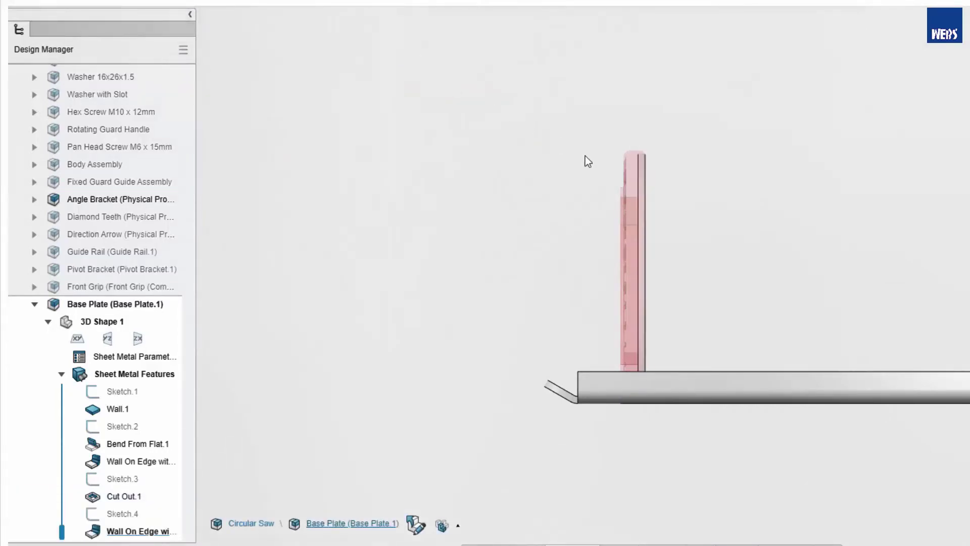
Hide the Angle Bracket part and orbit to an isometric view of the wall.
{"action": "left_click", "coordinate": [627, 189]}
{"action": "left_click", "coordinate": [679, 144]}
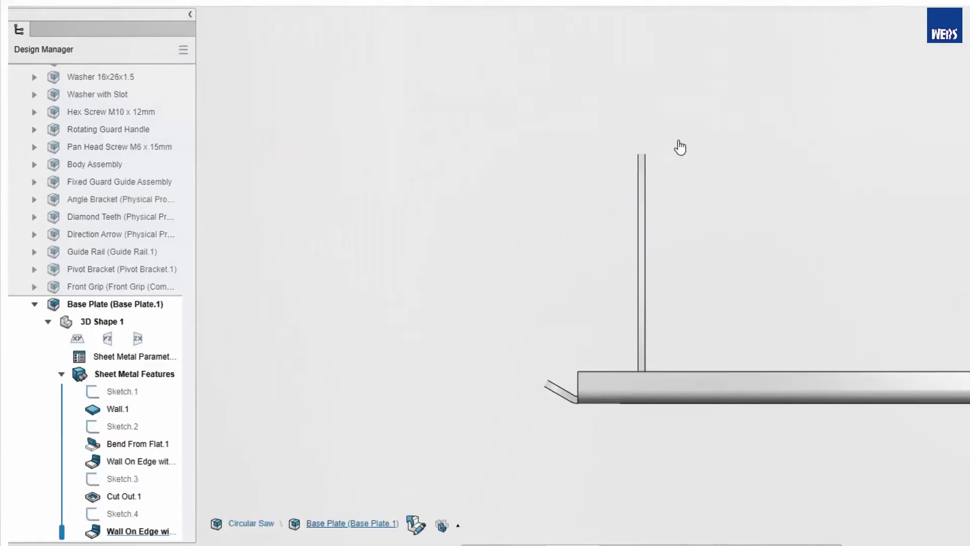
{"action": "middle_click_drag", "start_coordinate": [595, 173], "coordinate": [512, 205]}
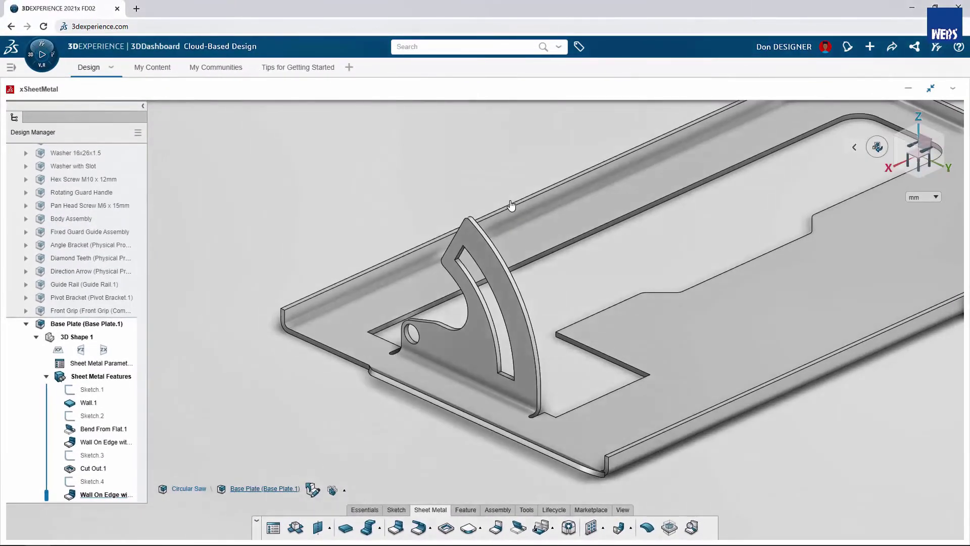
Run Check Overlapping on the plate and unfold it to locate the overlap.
{"action": "left_click", "coordinate": [526, 509]}
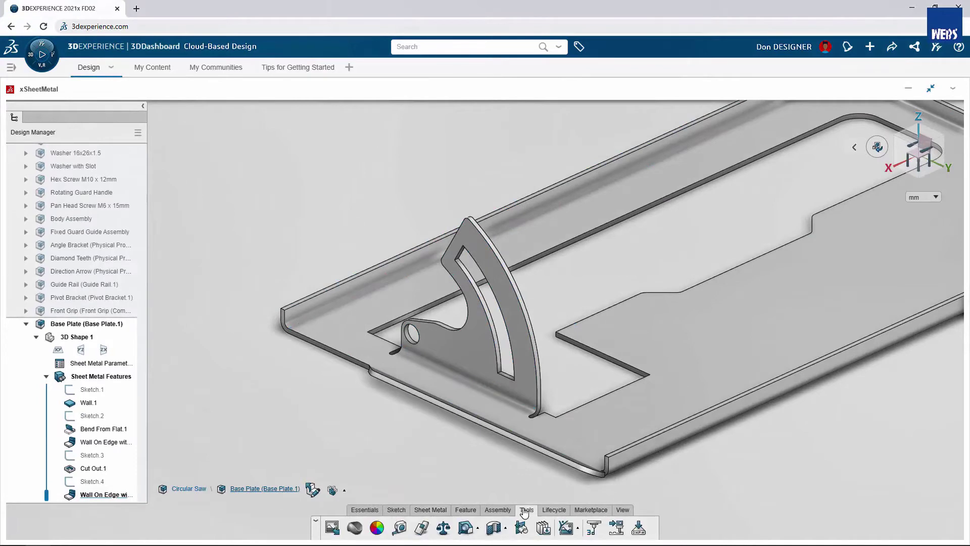
{"action": "left_click", "coordinate": [421, 528]}
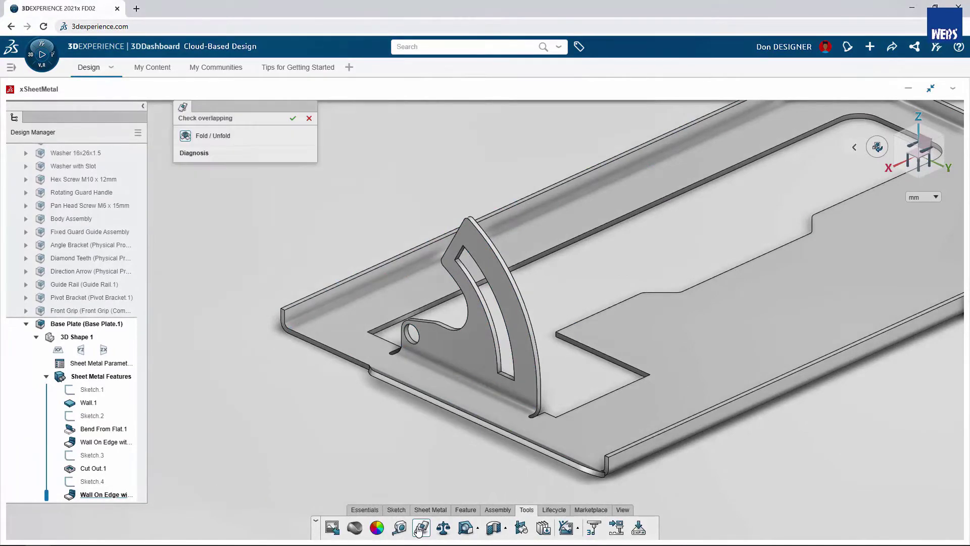
{"action": "left_click", "coordinate": [185, 136]}
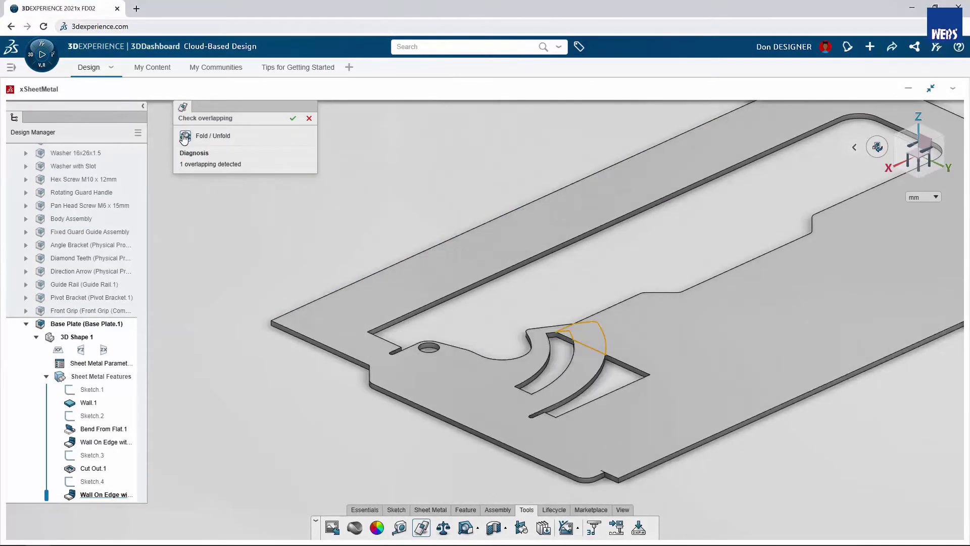
Measure the 14.754 mm overlap gap from the vertex to the edge.
{"action": "left_click", "coordinate": [399, 527]}
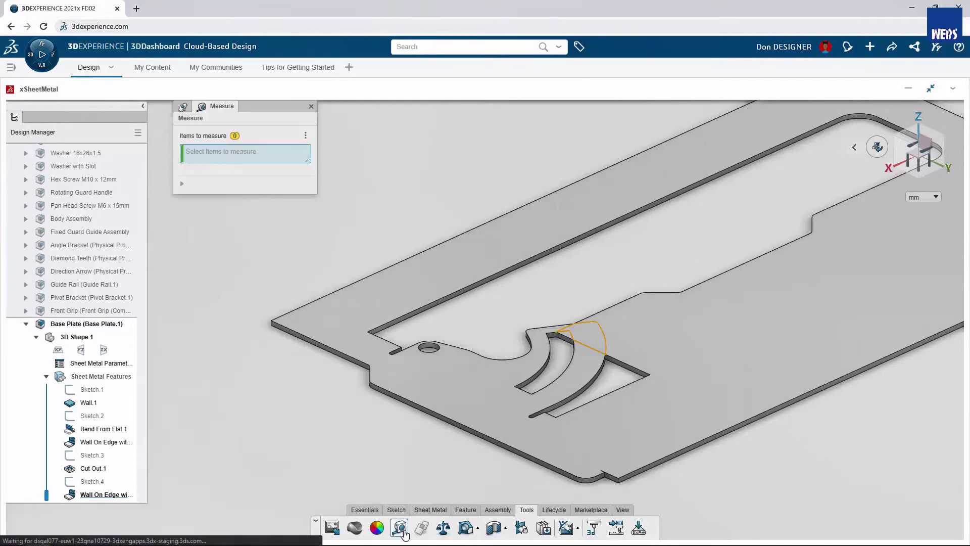
{"action": "left_click", "coordinate": [597, 327]}
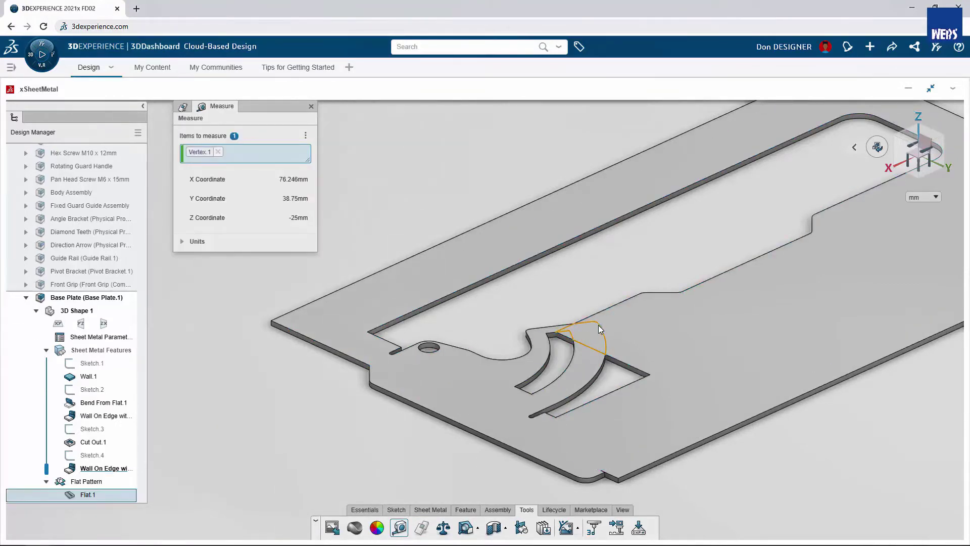
{"action": "left_click", "coordinate": [572, 342]}
{"action": "left_click_drag", "start_coordinate": [627, 342], "coordinate": [548, 300]}
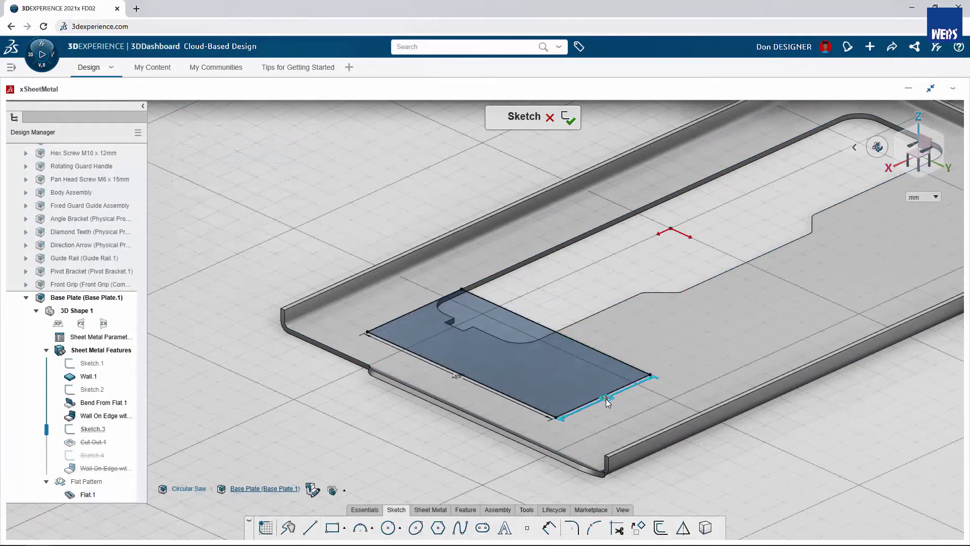
Lengthen the cutout rectangle's edge from 50 mm to 70 mm (50+20) and rebuild the plate.
{"action": "left_click", "coordinate": [607, 401]}
{"action": "type", "text": "50+20"}
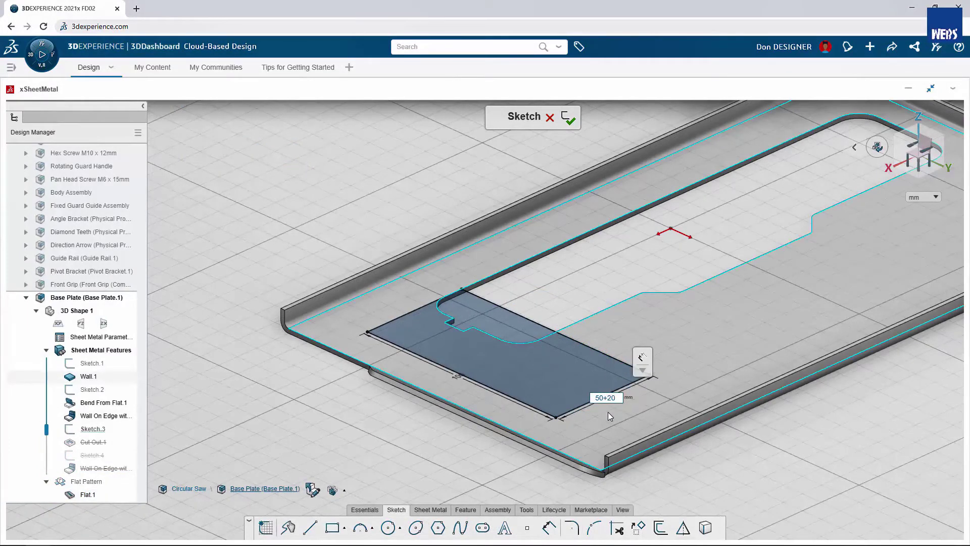
{"action": "key", "text": "Return"}
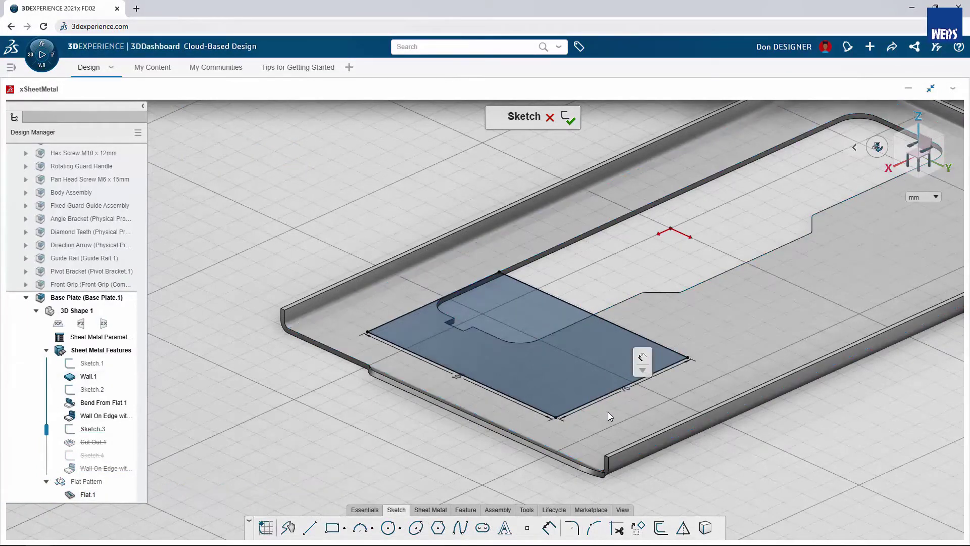
{"action": "left_click", "coordinate": [568, 121]}
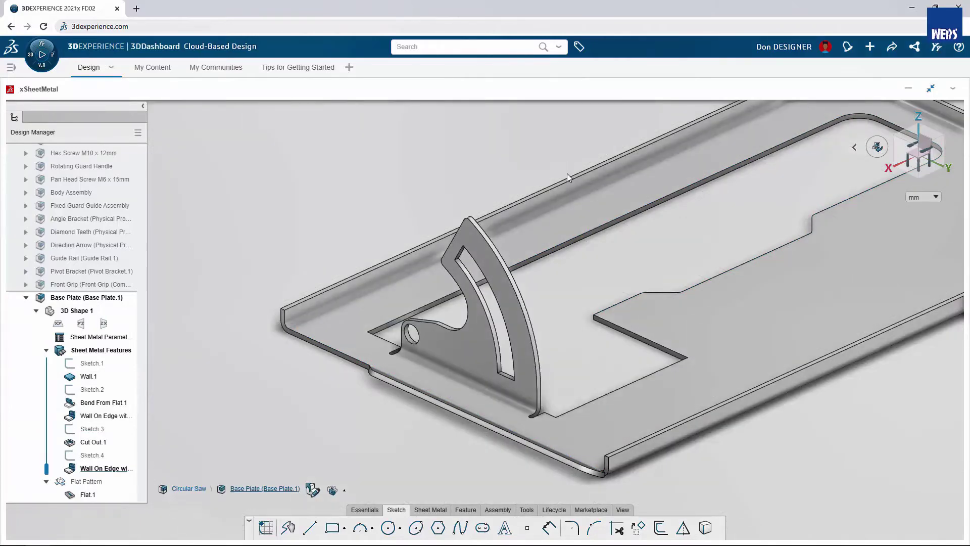
Toggle the plate's flat pattern on and off to review the unfolded shape.
{"action": "left_click", "coordinate": [572, 217]}
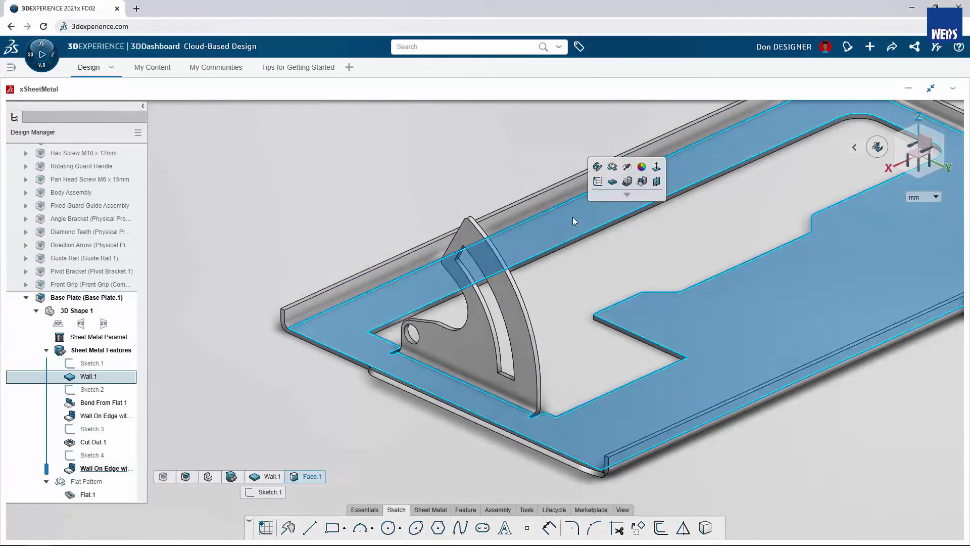
{"action": "left_click", "coordinate": [616, 170]}
{"action": "left_click", "coordinate": [617, 172]}
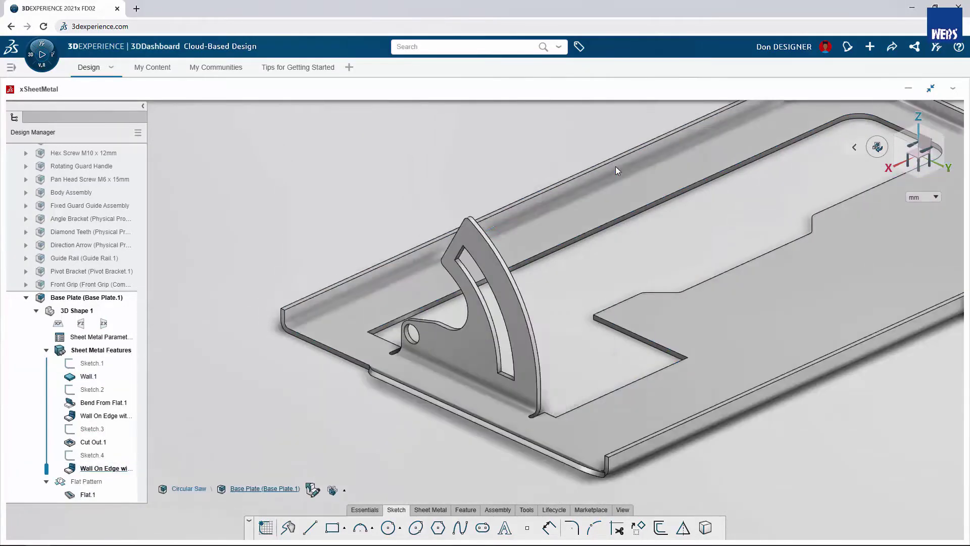
{"action": "left_click", "coordinate": [438, 510]}
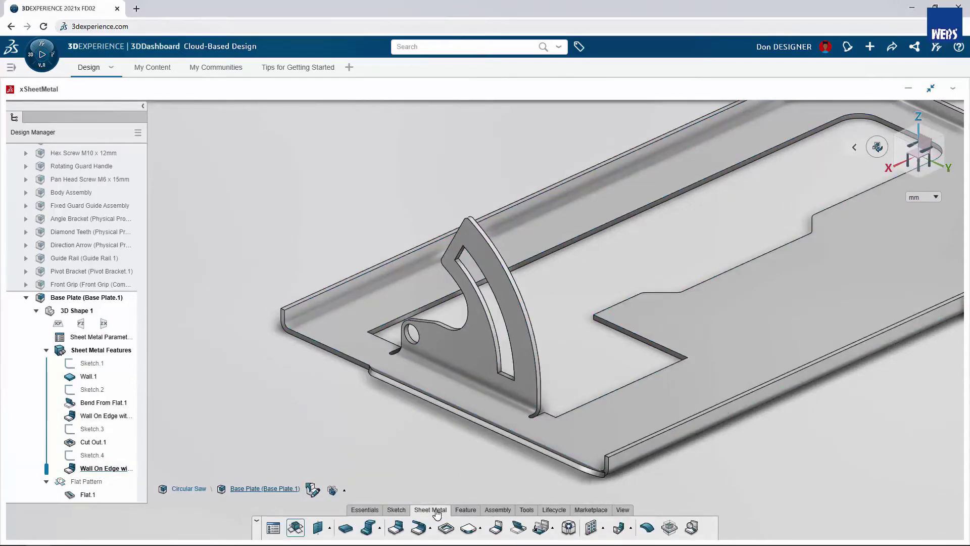
{"action": "left_click", "coordinate": [466, 527]}
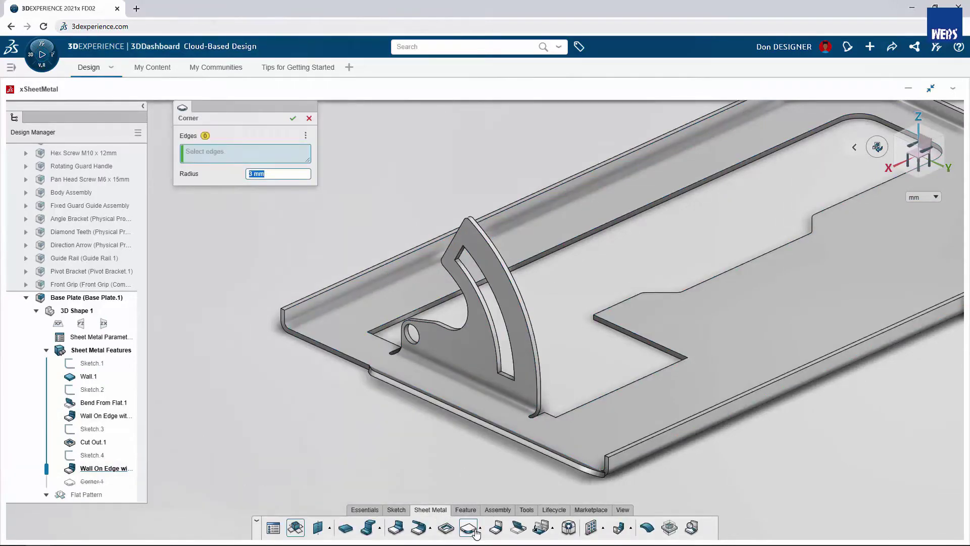
Round the plate's sharp corner edges with a 3 mm Corner.1 feature.
{"action": "left_click", "coordinate": [288, 318]}
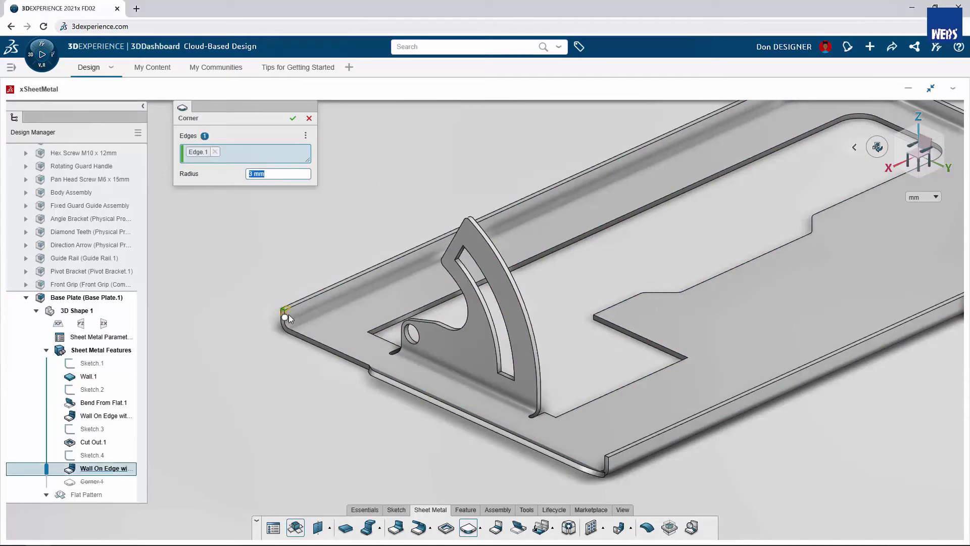
{"action": "left_click", "coordinate": [607, 457]}
{"action": "left_click", "coordinate": [593, 314]}
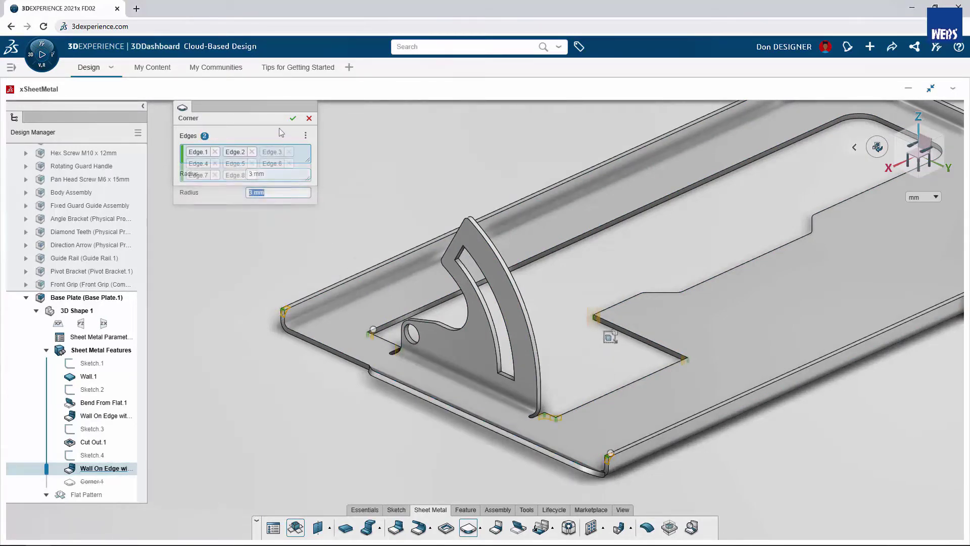
{"action": "left_click", "coordinate": [292, 119]}
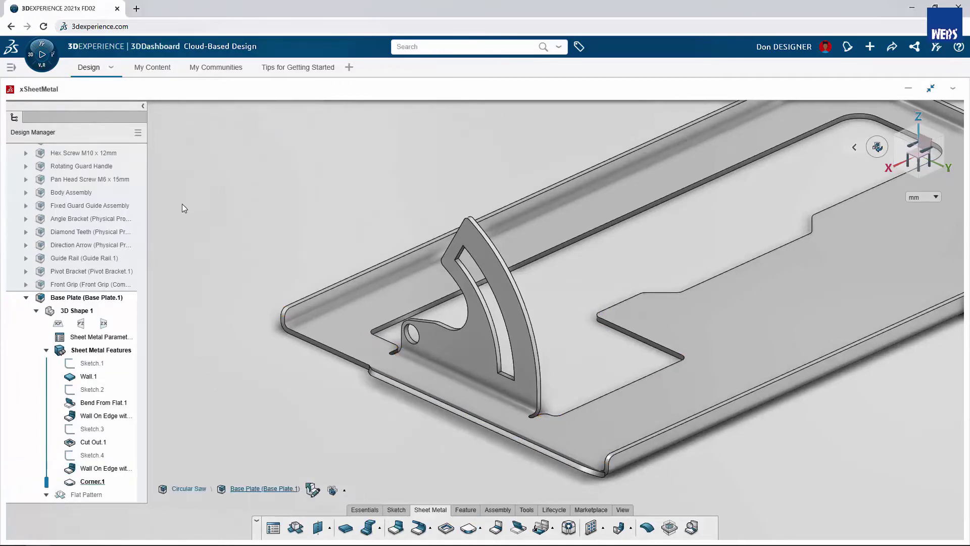
{"action": "left_click", "coordinate": [129, 258]}
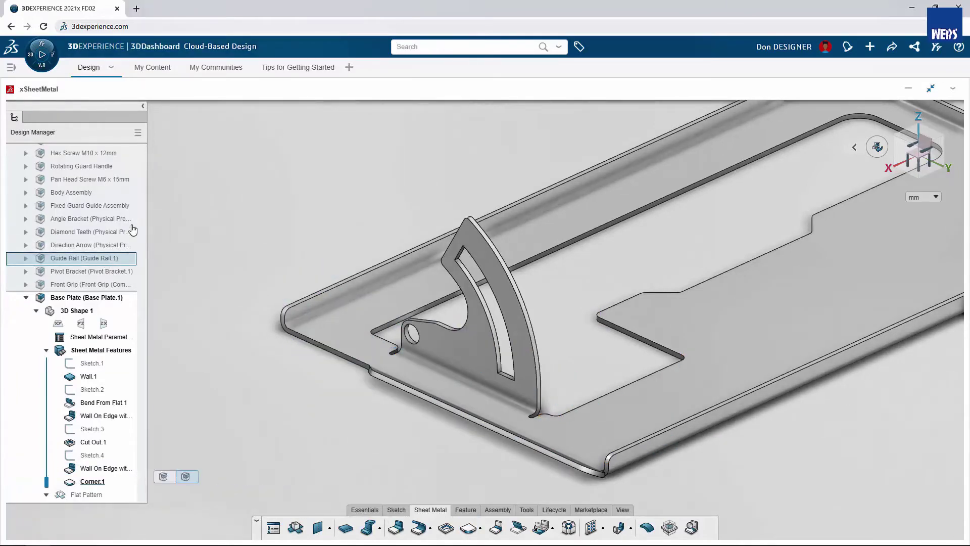
Sketch on the flange face, projecting the guide rail edge and offsetting it 1 mm.
{"action": "left_click", "coordinate": [189, 235]}
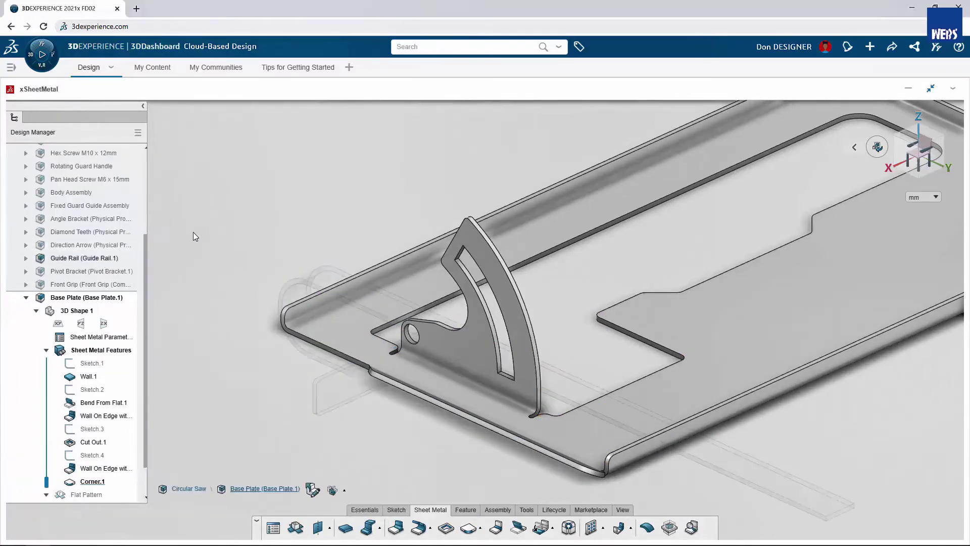
{"action": "left_click", "coordinate": [642, 452]}
{"action": "left_click", "coordinate": [663, 416]}
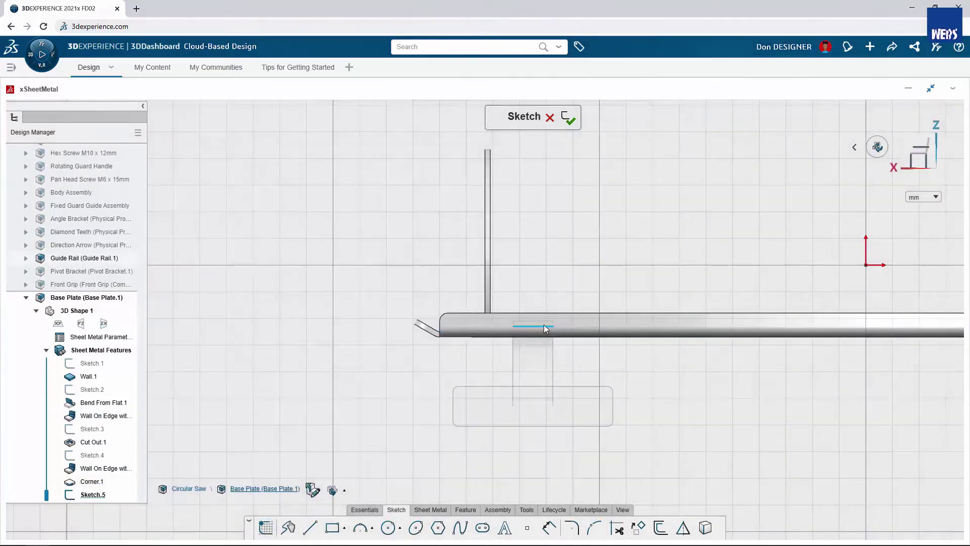
{"action": "left_click", "coordinate": [544, 324]}
{"action": "left_click", "coordinate": [567, 289]}
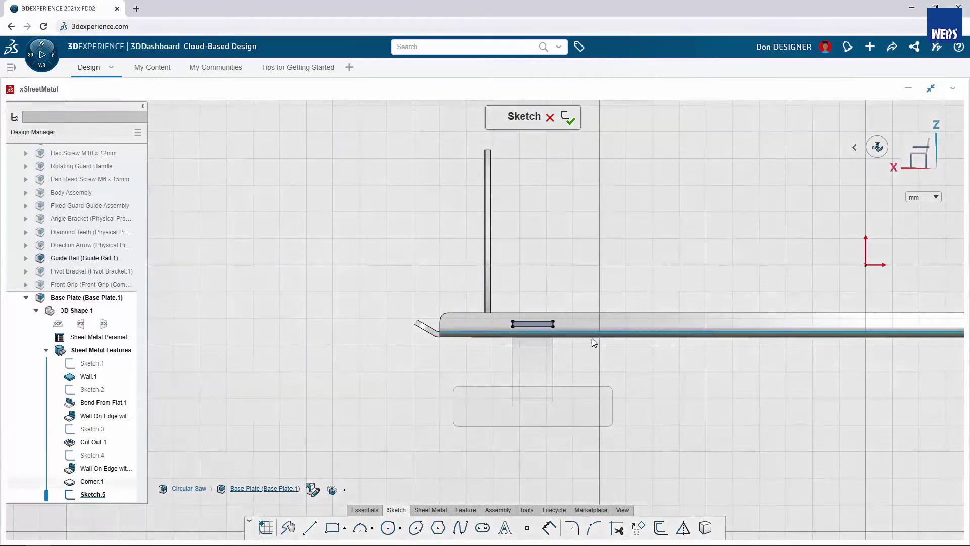
{"action": "left_click", "coordinate": [661, 528]}
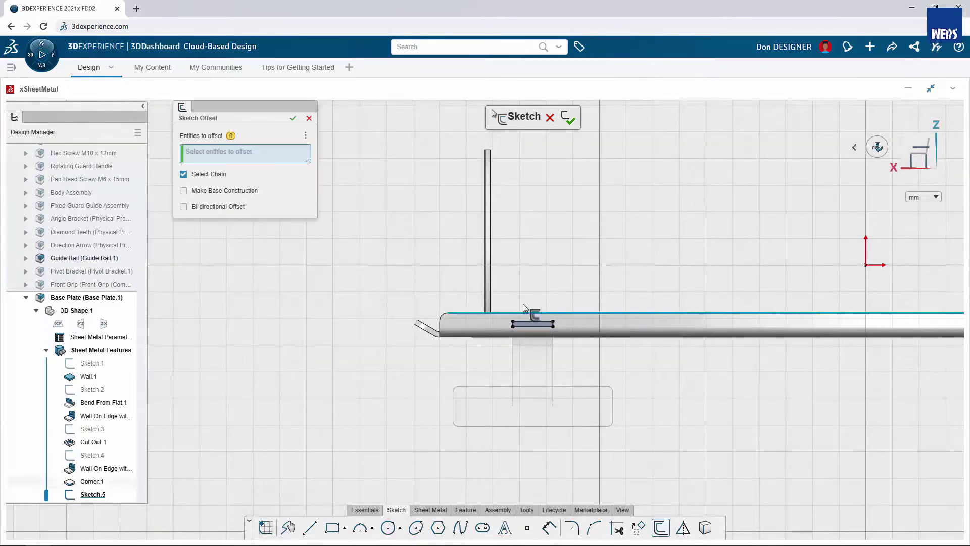
{"action": "left_click", "coordinate": [528, 324]}
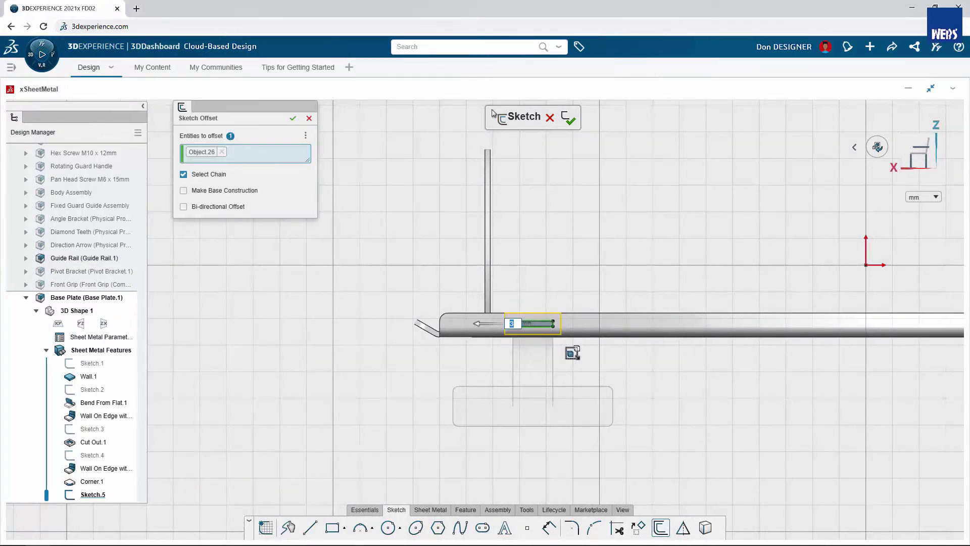
{"action": "key", "text": "Return"}
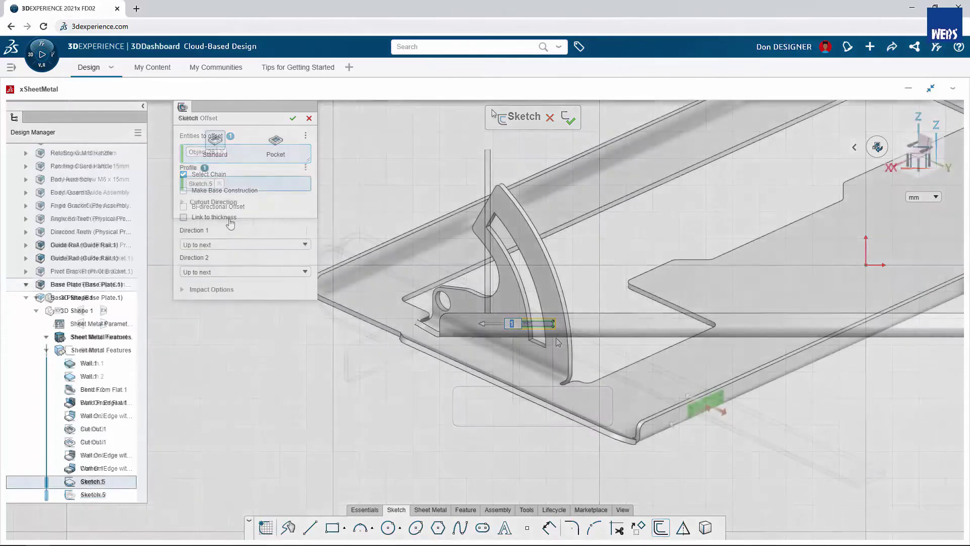
Cut slots through both flanges from Sketch.5 with Direction 2 set to Up to last.
{"action": "left_click", "coordinate": [232, 306]}
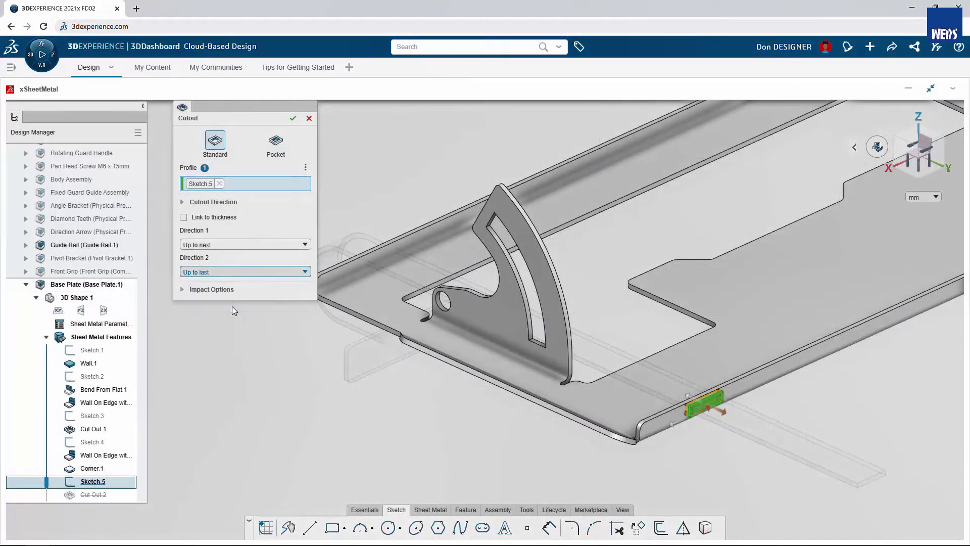
{"action": "left_click", "coordinate": [292, 118]}
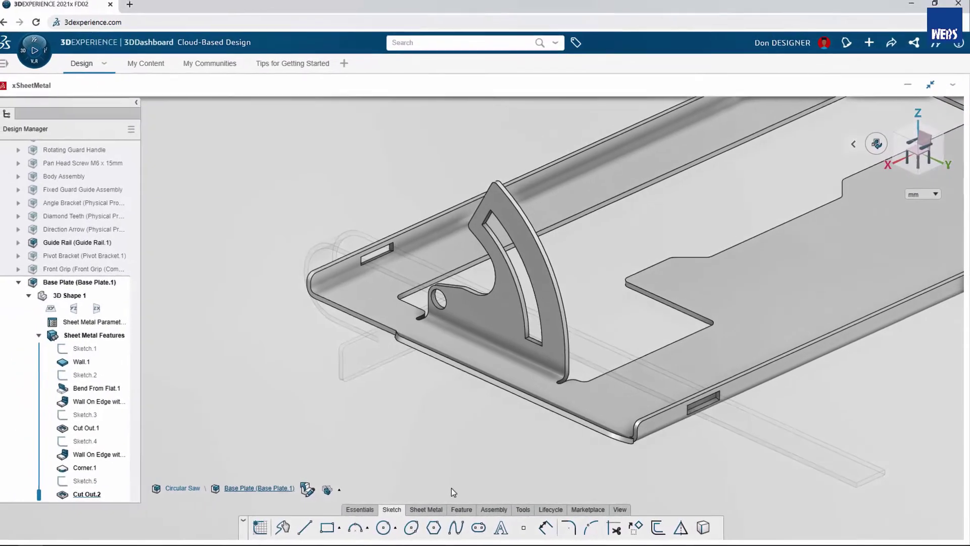
{"action": "left_click", "coordinate": [470, 512]}
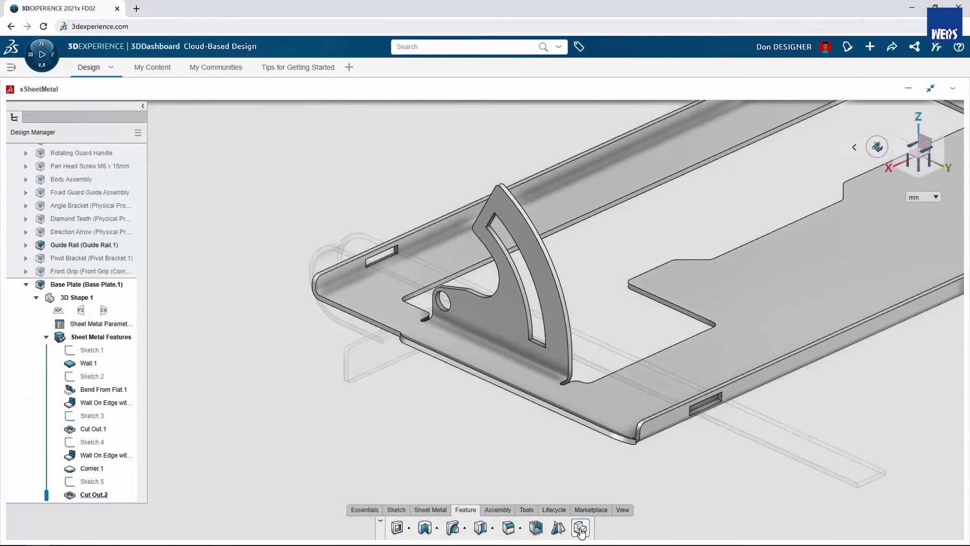
Insert the Guide Rail Form component found by searching 'form', then start Sketch.6 on the plate face.
{"action": "left_click", "coordinate": [581, 528]}
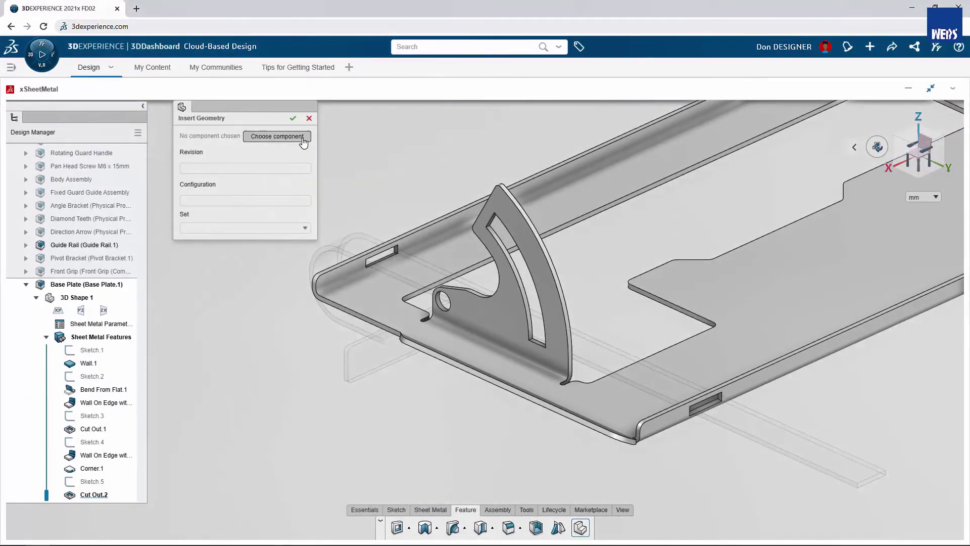
{"action": "left_click", "coordinate": [277, 136]}
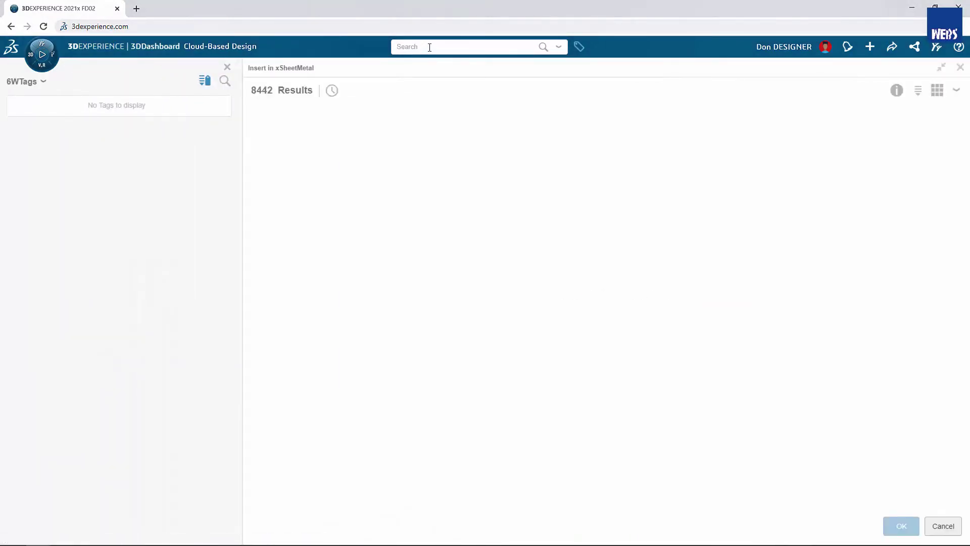
{"action": "left_click", "coordinate": [430, 47]}
{"action": "type", "text": "form"}
{"action": "key", "text": "Return"}
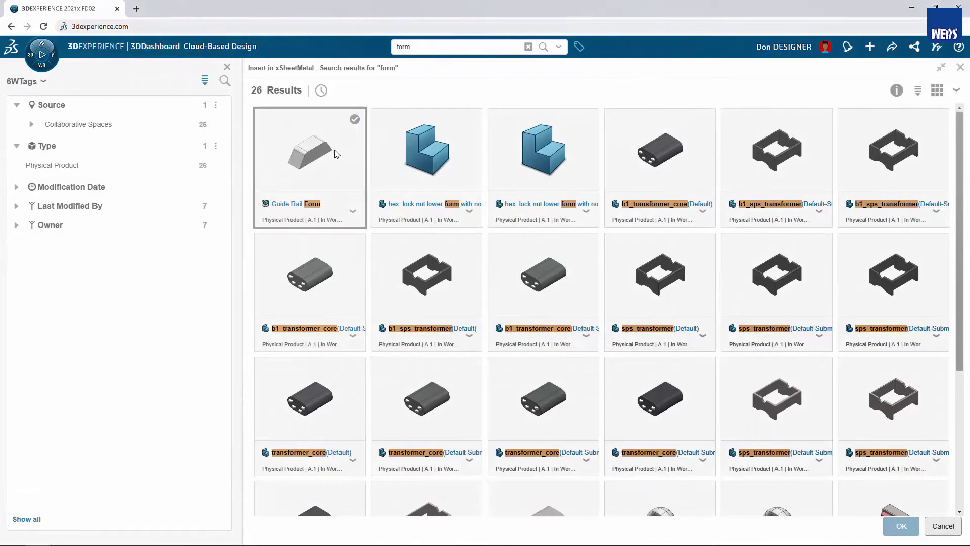
{"action": "double_click", "coordinate": [327, 171]}
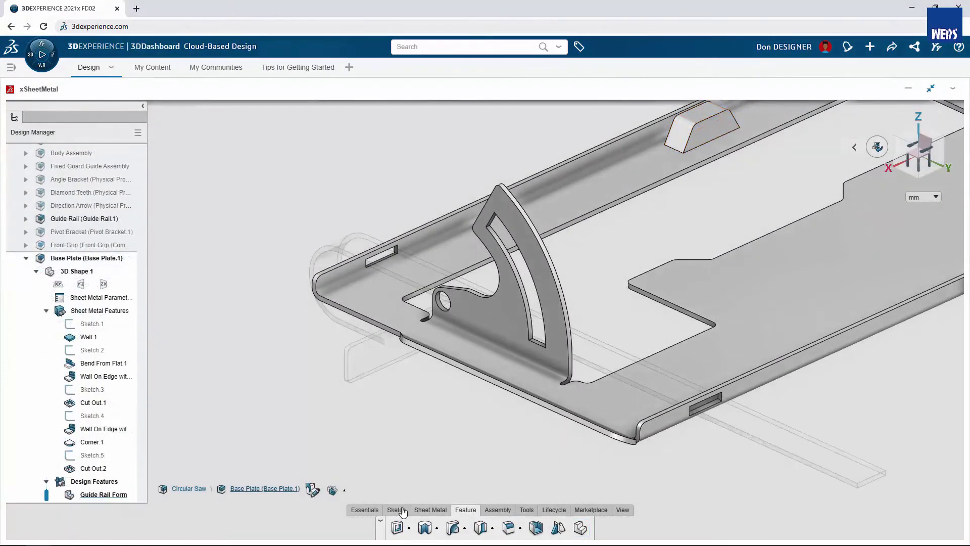
{"action": "left_click", "coordinate": [396, 509]}
{"action": "left_click", "coordinate": [527, 528]}
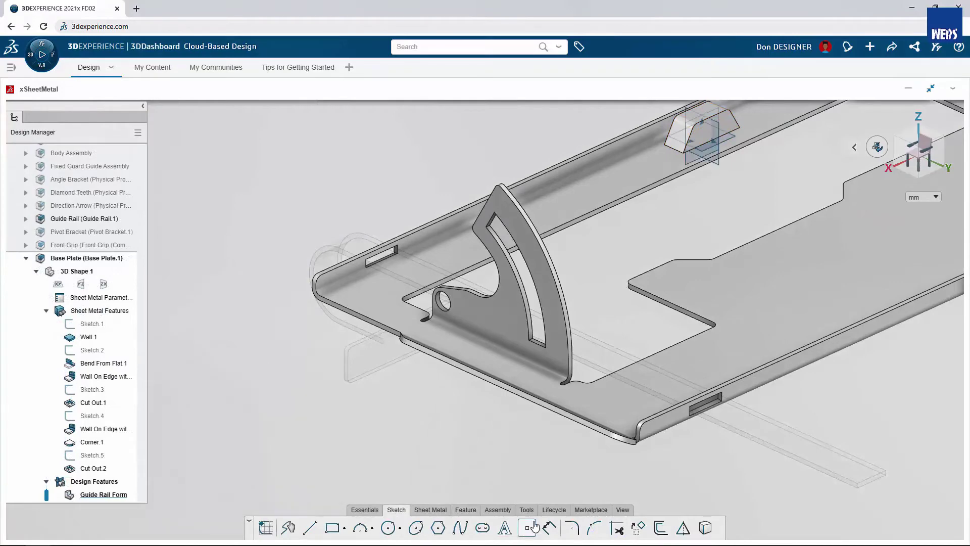
{"action": "left_click", "coordinate": [625, 402]}
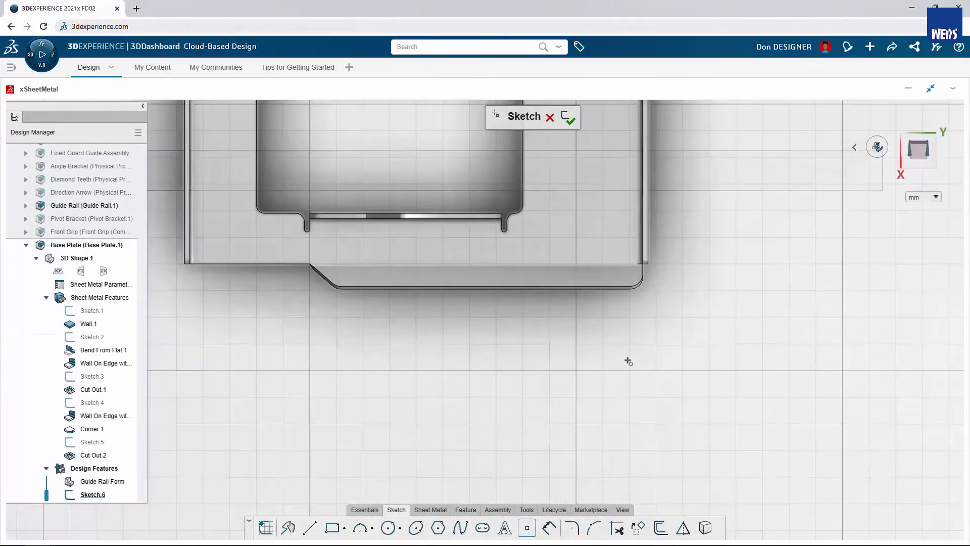
Create User Stamp.1 with reversed direction, no fillet, and the form's end face left open.
{"action": "left_click", "coordinate": [569, 121]}
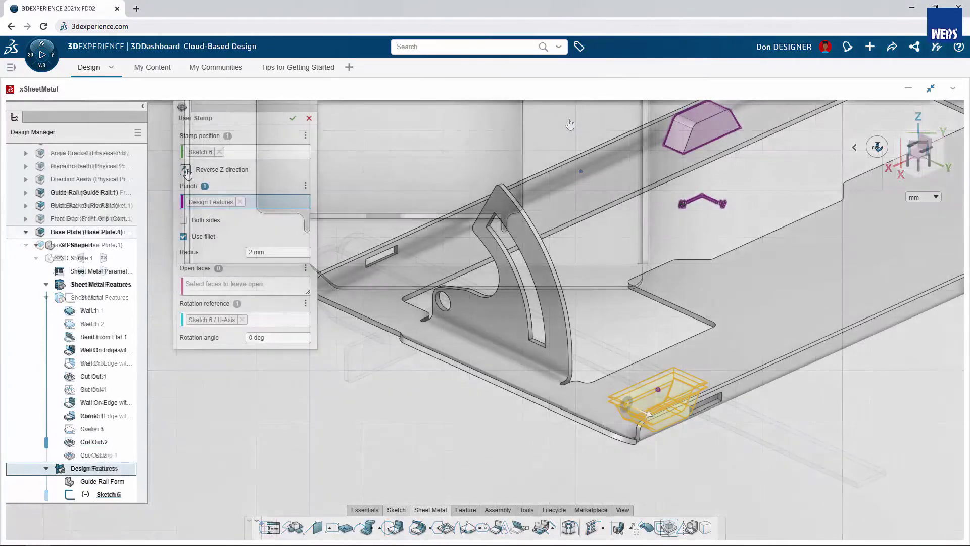
{"action": "left_click", "coordinate": [186, 171]}
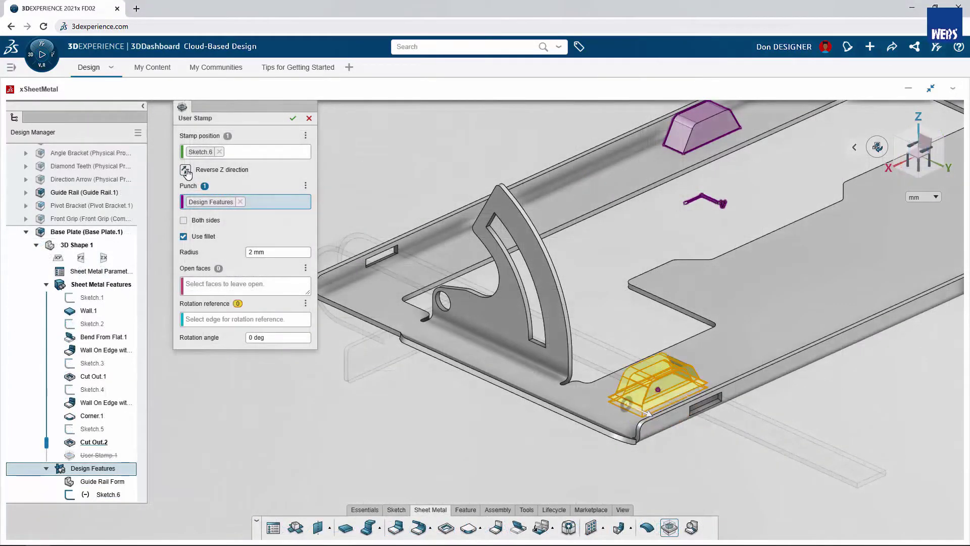
{"action": "left_click", "coordinate": [184, 236]}
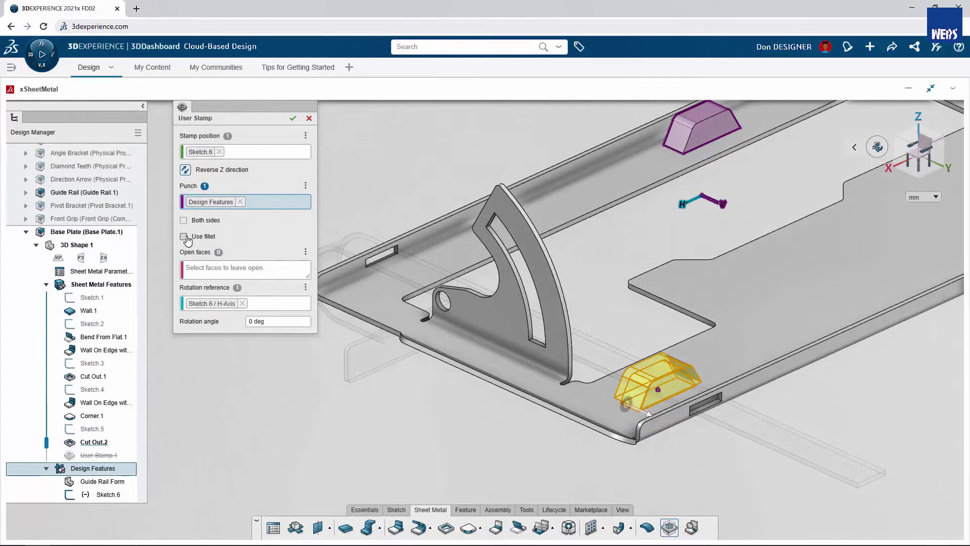
{"action": "left_click", "coordinate": [205, 273]}
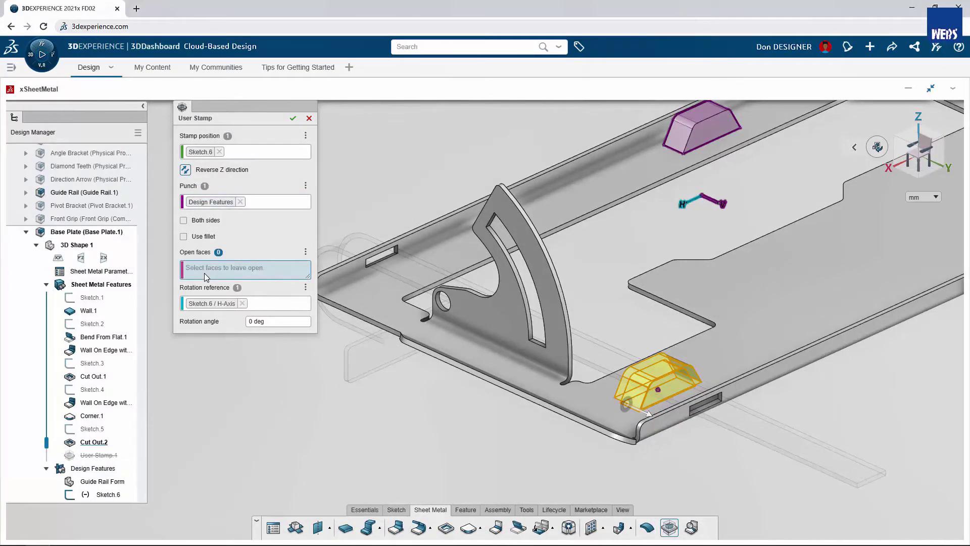
{"action": "left_click", "coordinate": [707, 135]}
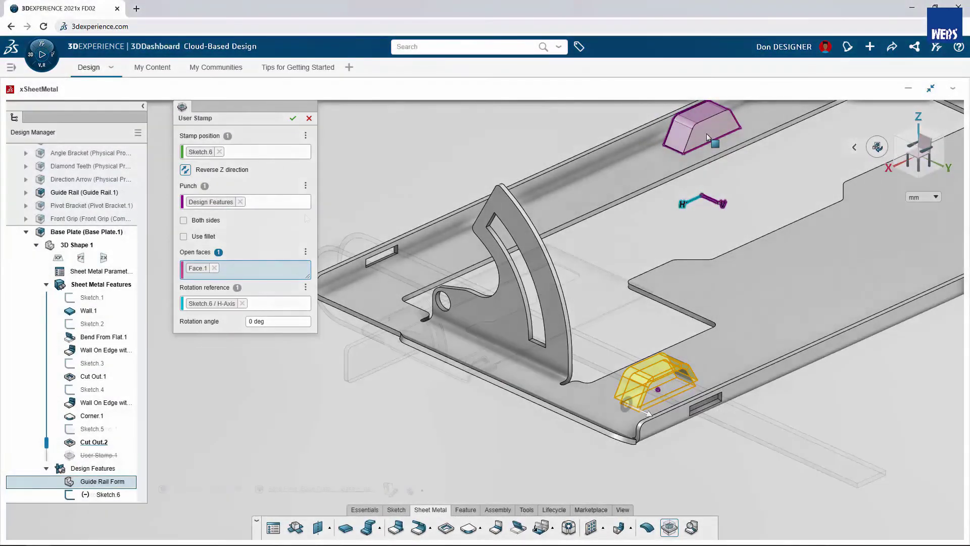
{"action": "left_click", "coordinate": [132, 231]}
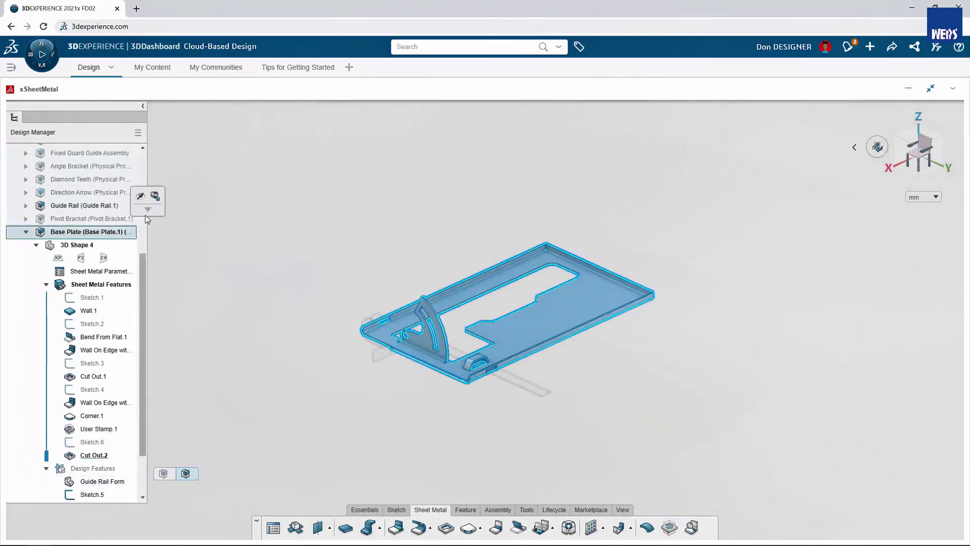
Apply the Metal_Galvanized_Rough material to the Base Plate.
{"action": "left_click", "coordinate": [155, 196]}
{"action": "mouse_move", "coordinate": [480, 169]}
{"action": "left_mouse_down"}
{"action": "mouse_move", "coordinate": [261, 133]}
{"action": "mouse_move", "coordinate": [229, 115]}
{"action": "left_mouse_up"}
{"action": "left_click", "coordinate": [225, 159]}
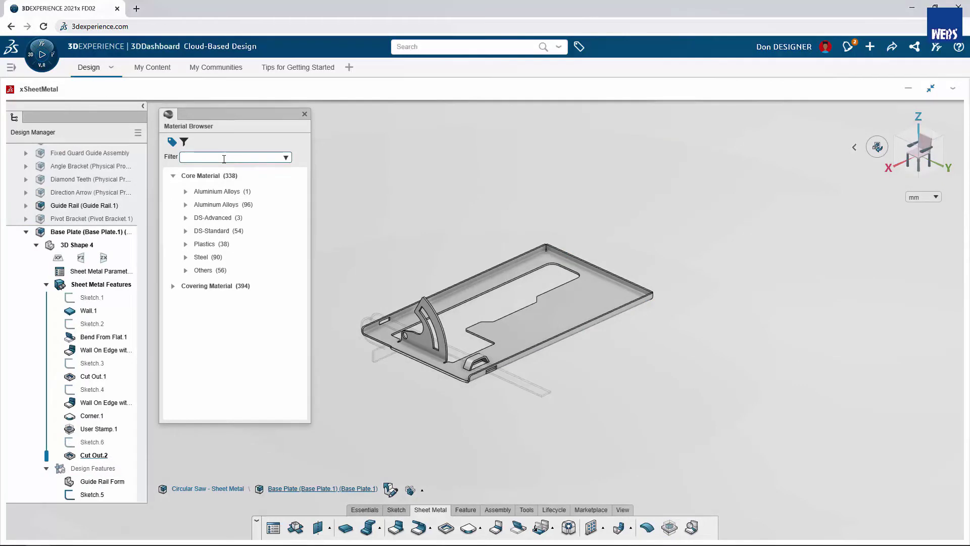
{"action": "type", "text": "galvanized"}
{"action": "key", "text": "Return"}
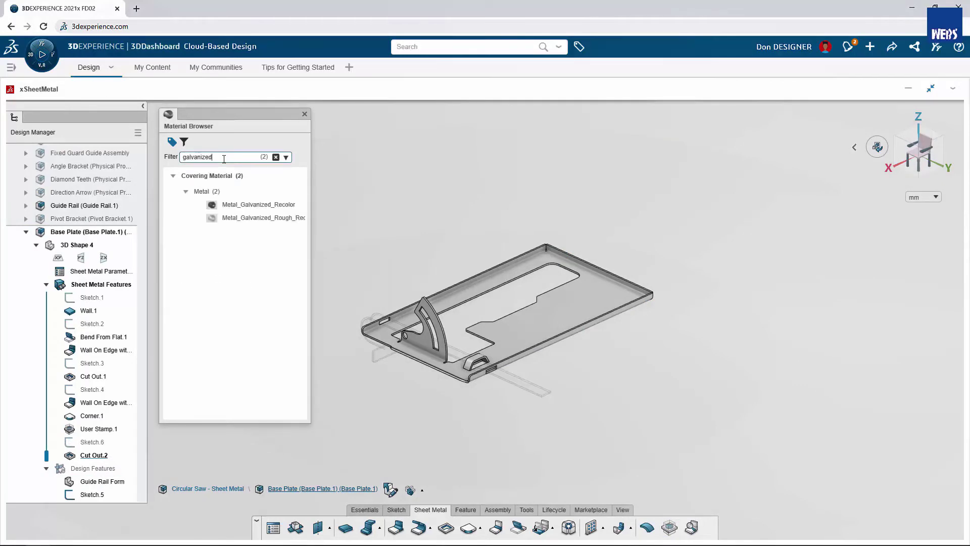
{"action": "left_click_drag", "start_coordinate": [257, 218], "coordinate": [582, 309]}
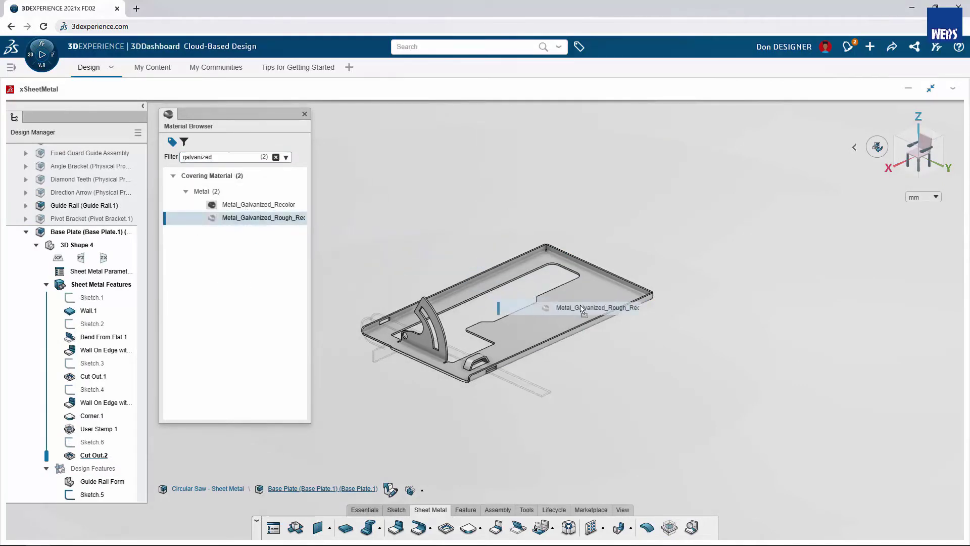
{"action": "left_click", "coordinate": [640, 316]}
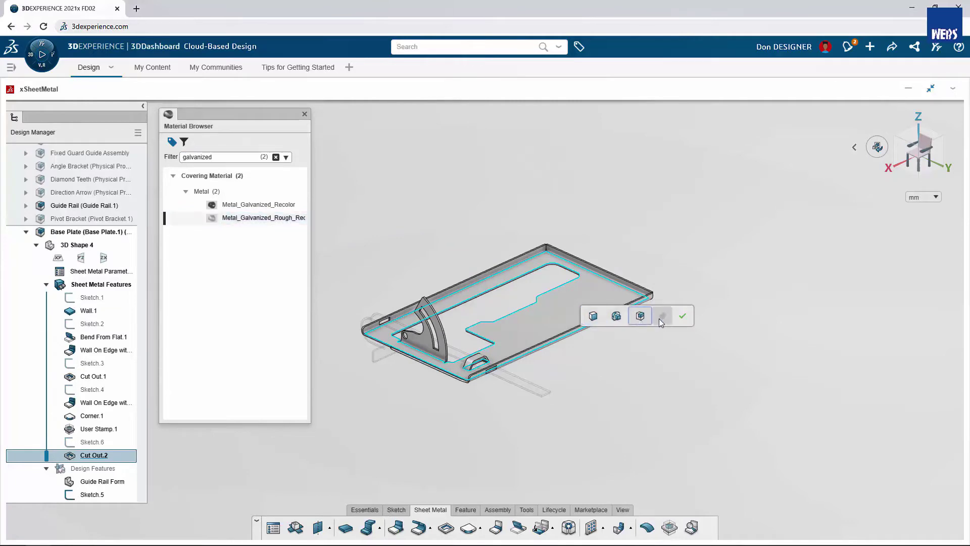
{"action": "left_click", "coordinate": [683, 317]}
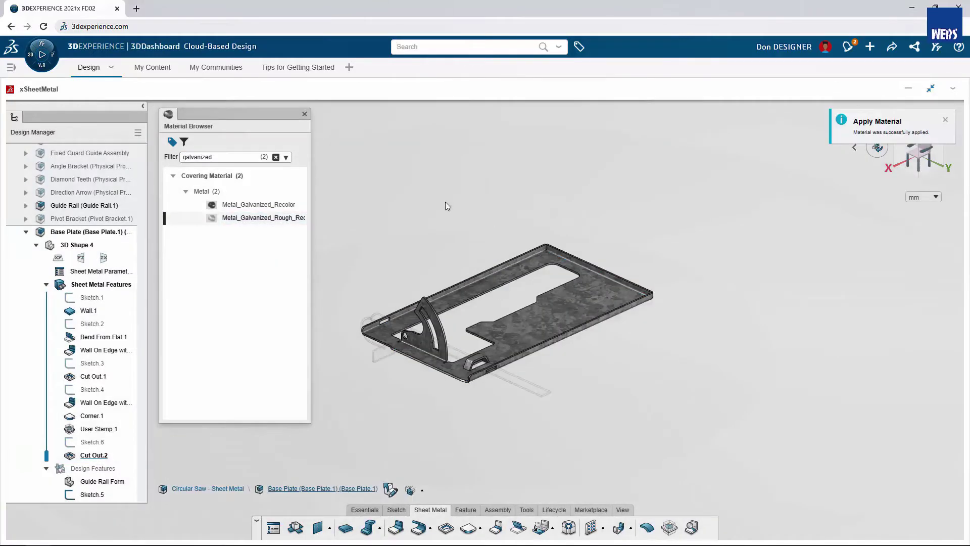
{"action": "left_click", "coordinate": [306, 115]}
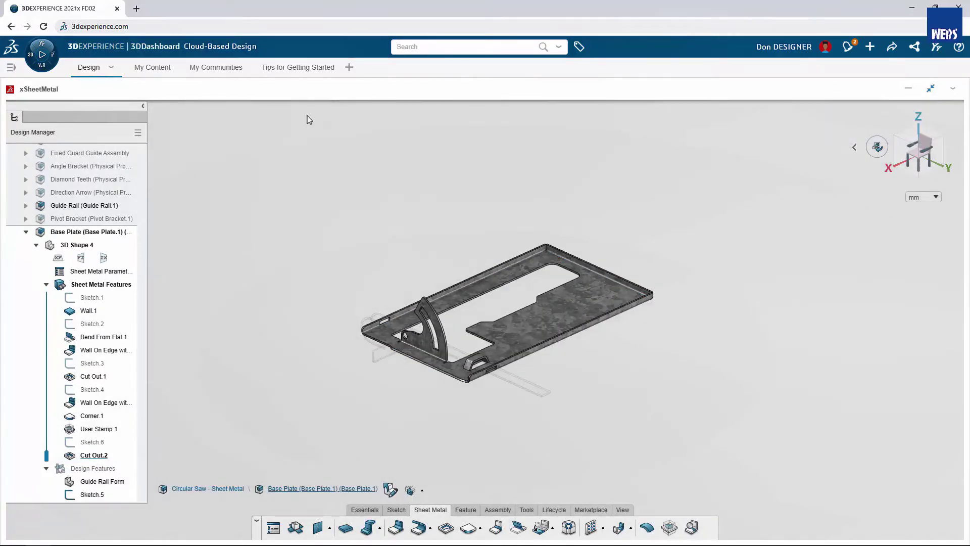
Save the plate as a Base Plate DXF into 3DDrive's My Files.
{"action": "left_click", "coordinate": [526, 509]}
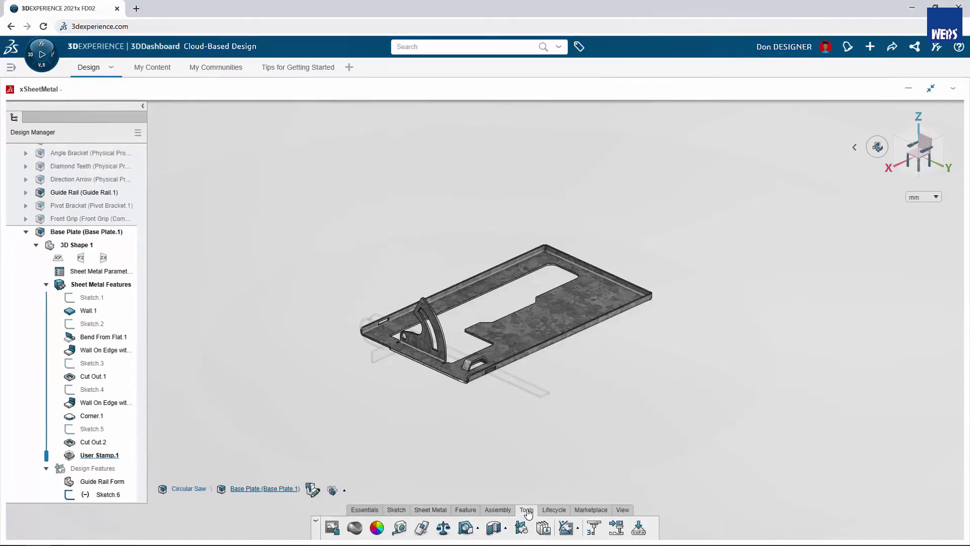
{"action": "left_click", "coordinate": [525, 528]}
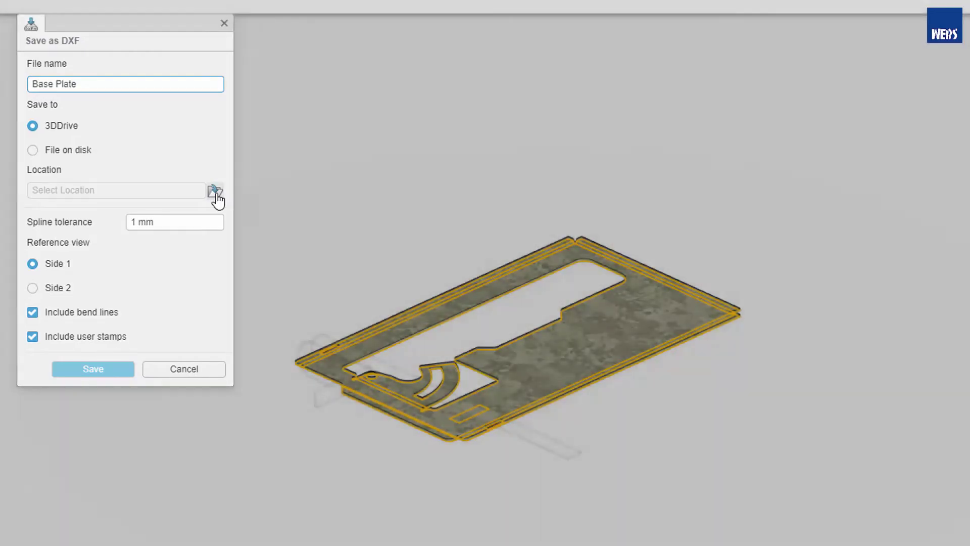
{"action": "left_click", "coordinate": [216, 194]}
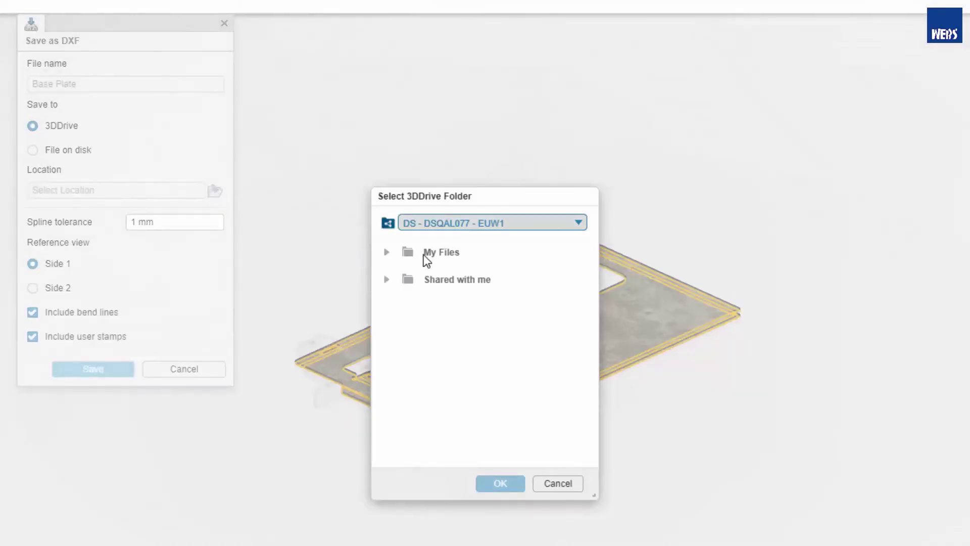
{"action": "left_click", "coordinate": [450, 259]}
{"action": "left_click", "coordinate": [500, 483]}
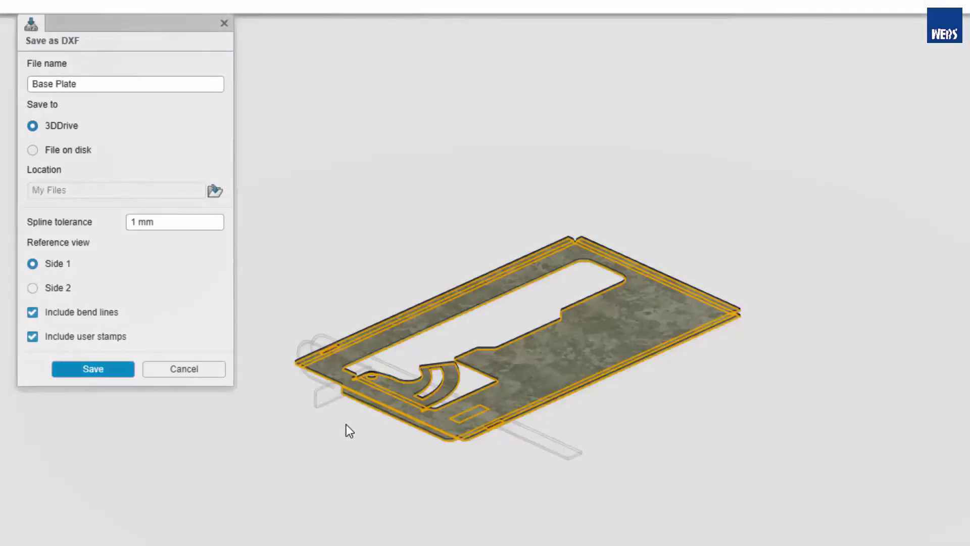
{"action": "left_click", "coordinate": [107, 371]}
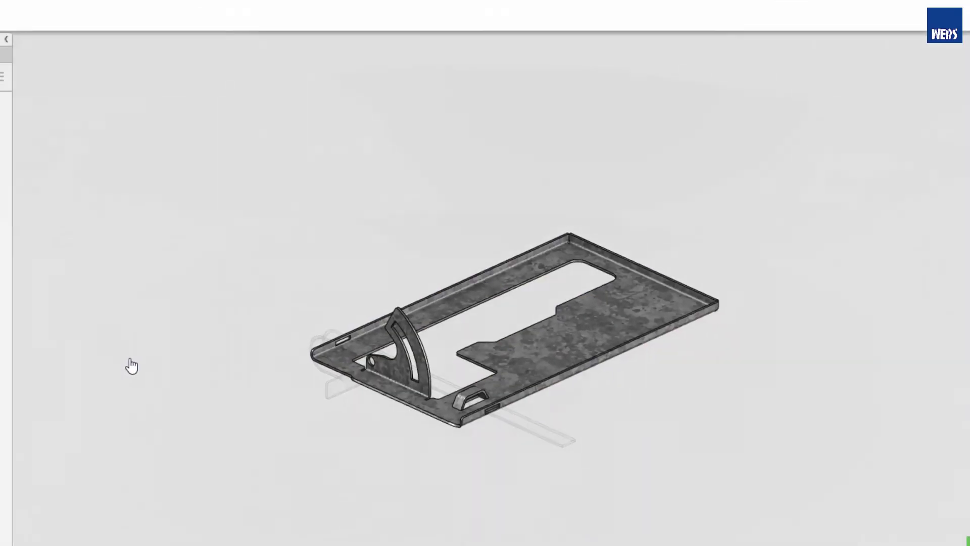
Open Base Plate.dxf from 3DDrive in the viewer.
{"action": "left_click", "coordinate": [41, 54]}
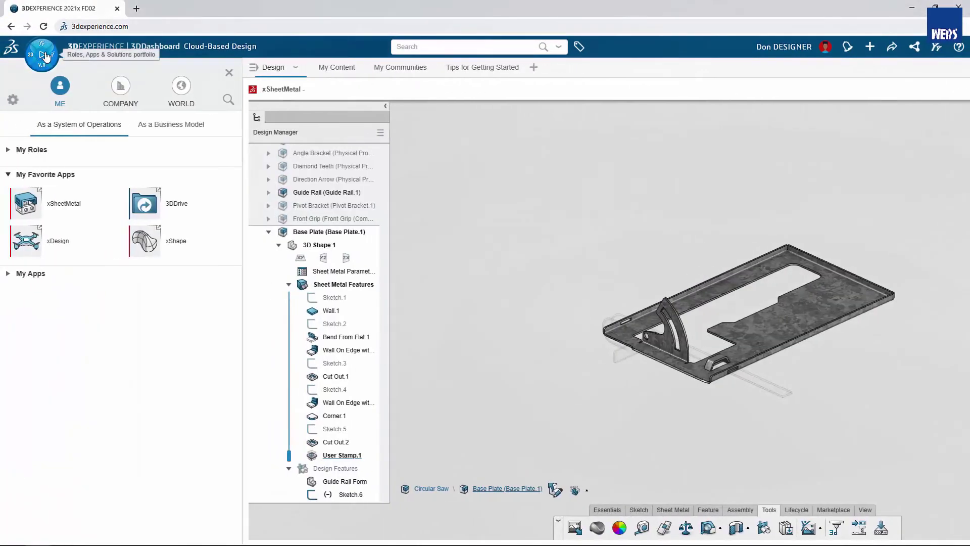
{"action": "left_click", "coordinate": [172, 212]}
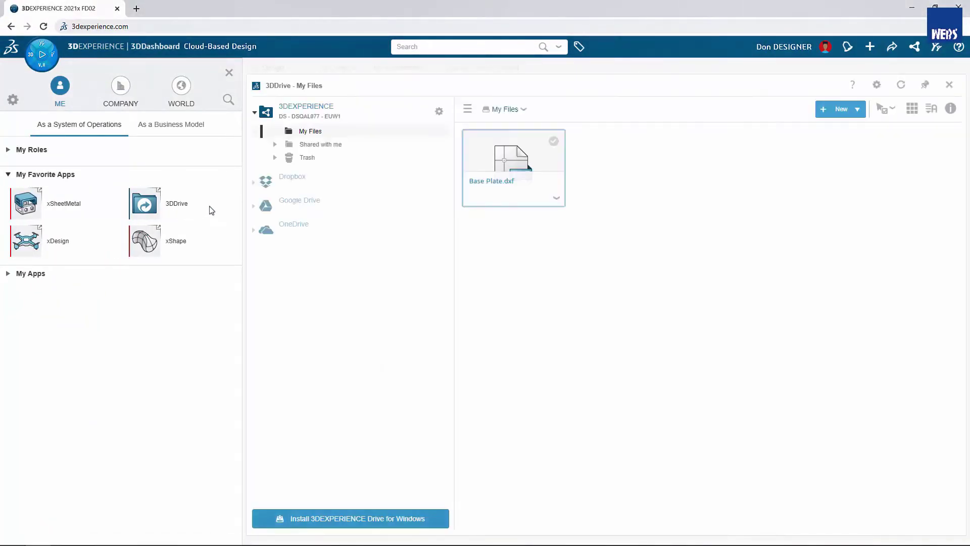
{"action": "double_click", "coordinate": [524, 158]}
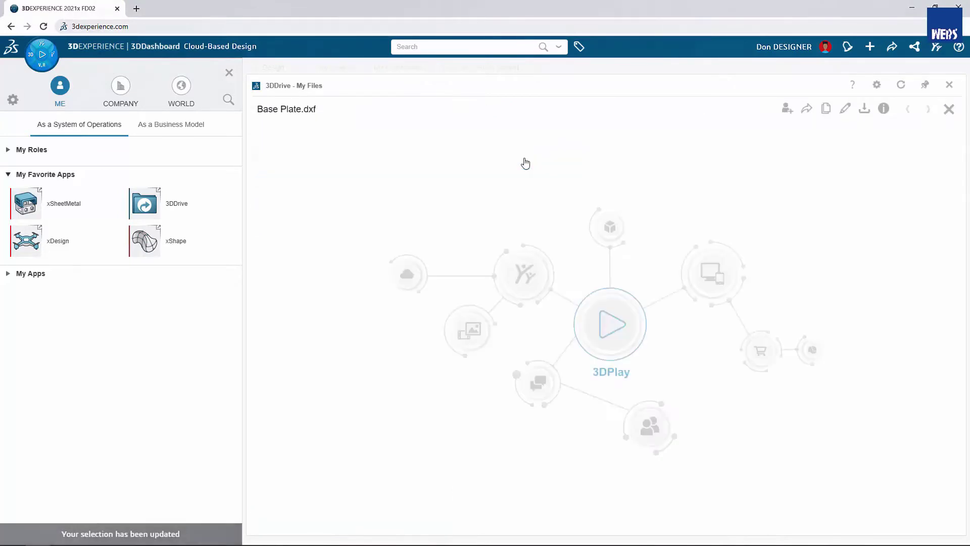
{"action": "left_click", "coordinate": [229, 72]}
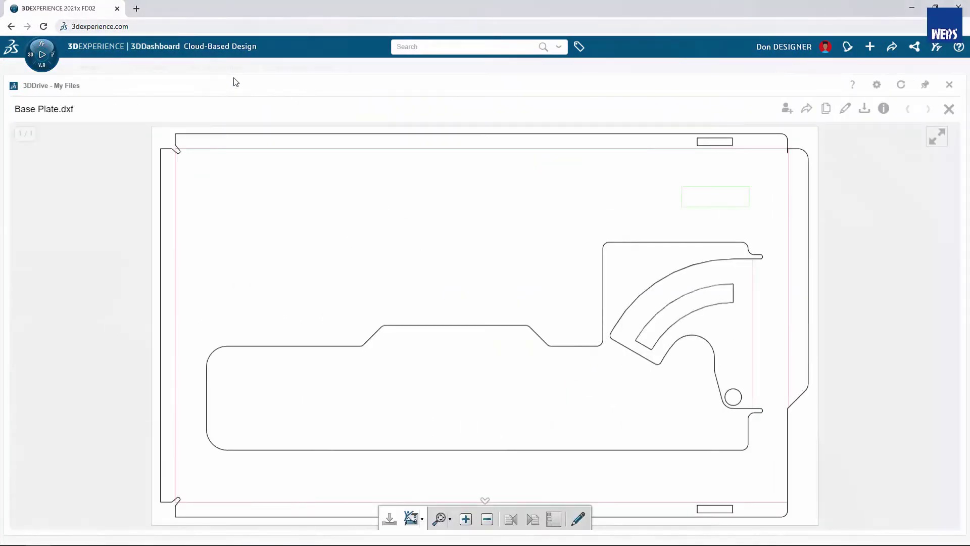
Mark up the drawing with a red arrow, plus green circles and a check around the slots.
{"action": "left_click", "coordinate": [578, 519]}
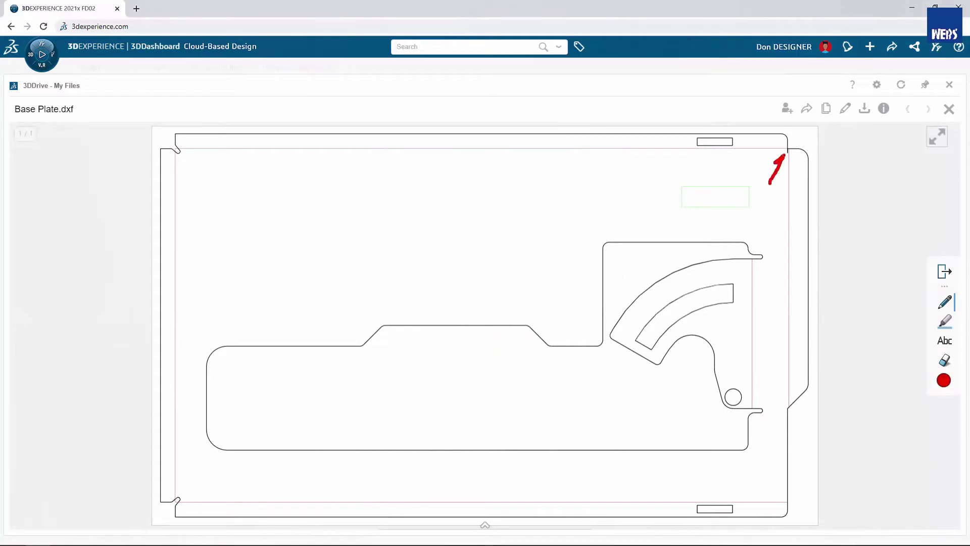
{"action": "left_click", "coordinate": [944, 382]}
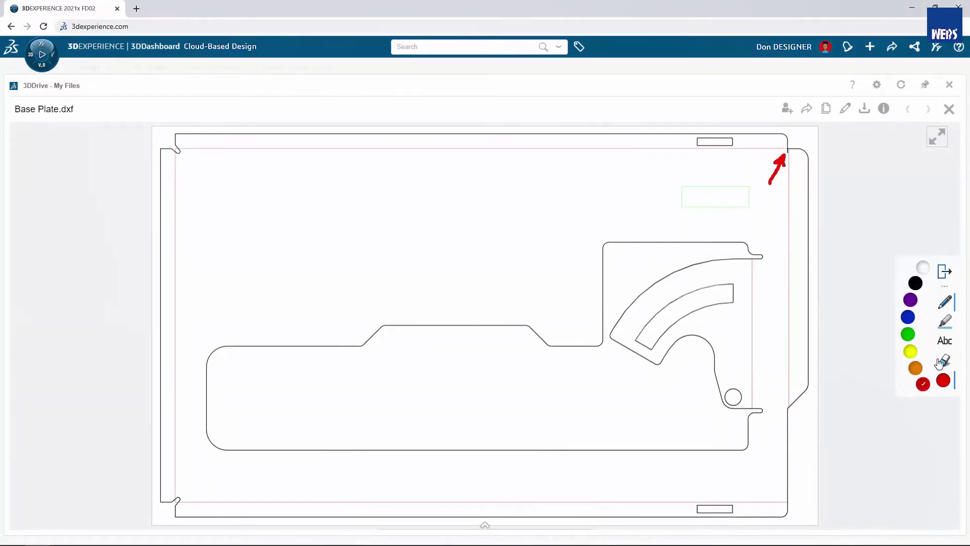
{"action": "left_click", "coordinate": [908, 339]}
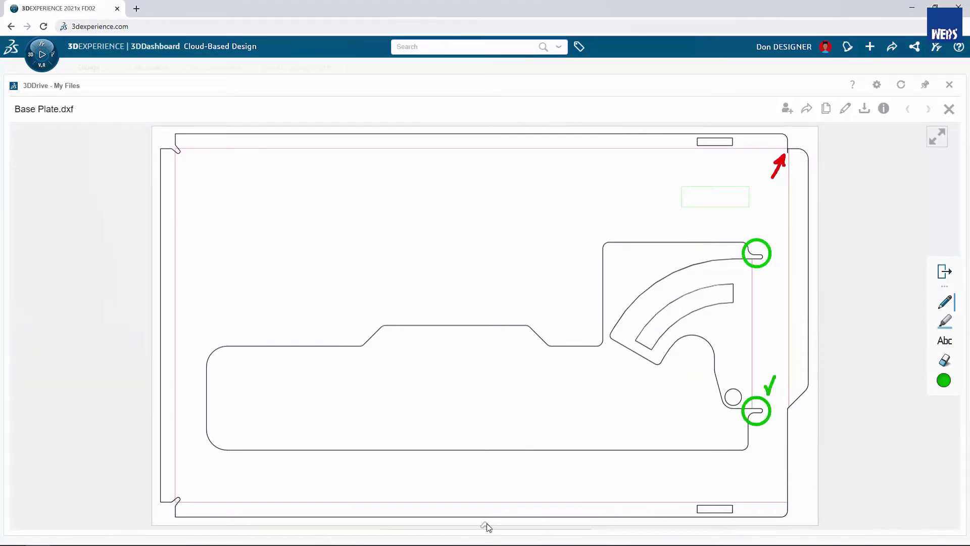
{"action": "mouse_move", "coordinate": [485, 526]}
{"action": "left_click", "coordinate": [422, 520]}
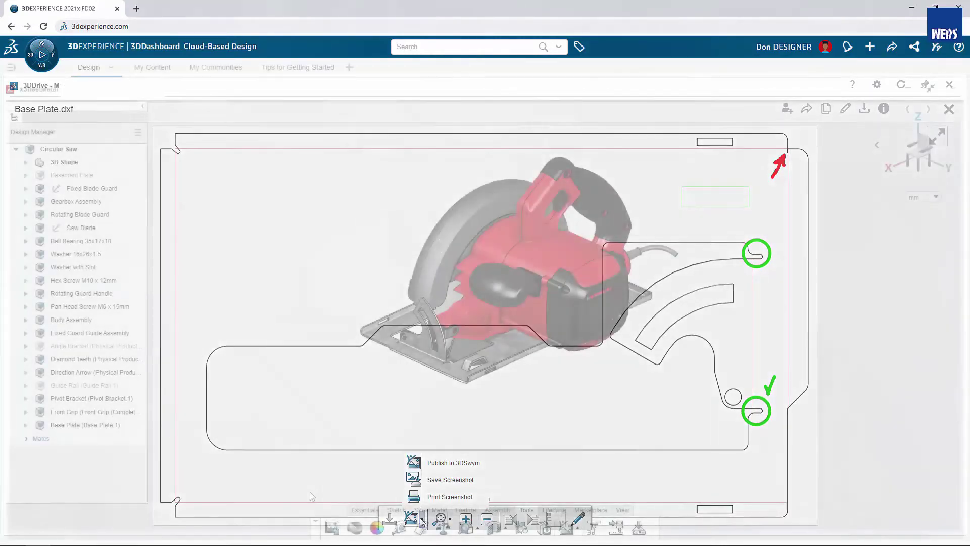
Recognize the Pivot Bracket as sheet metal, using a flat bracket face as reference.
{"action": "scroll", "coordinate": [466, 307], "scroll_direction": "down", "scroll_amount": 2}
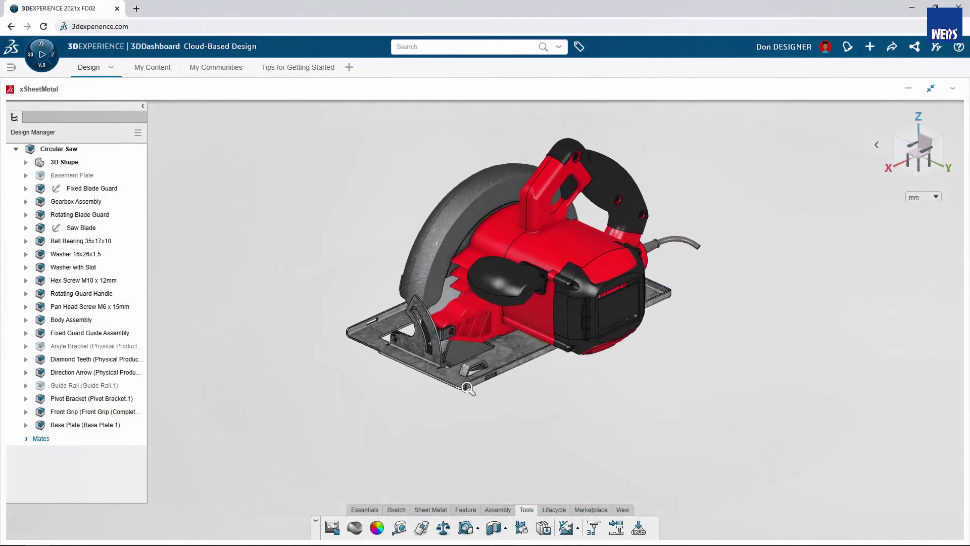
{"action": "scroll", "coordinate": [465, 307], "scroll_direction": "down", "scroll_amount": 3}
{"action": "scroll", "coordinate": [465, 293], "scroll_direction": "down", "scroll_amount": 3}
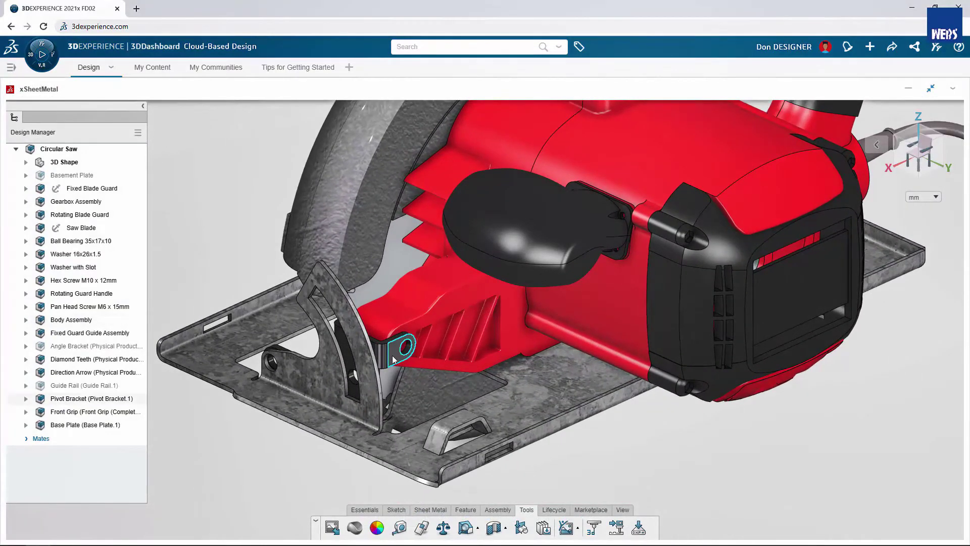
{"action": "double_click", "coordinate": [393, 356]}
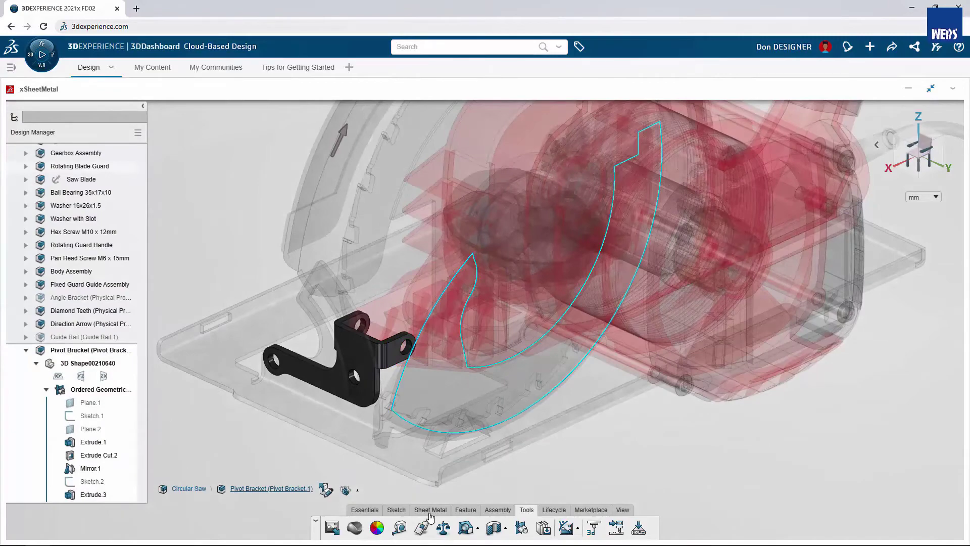
{"action": "left_click", "coordinate": [430, 510]}
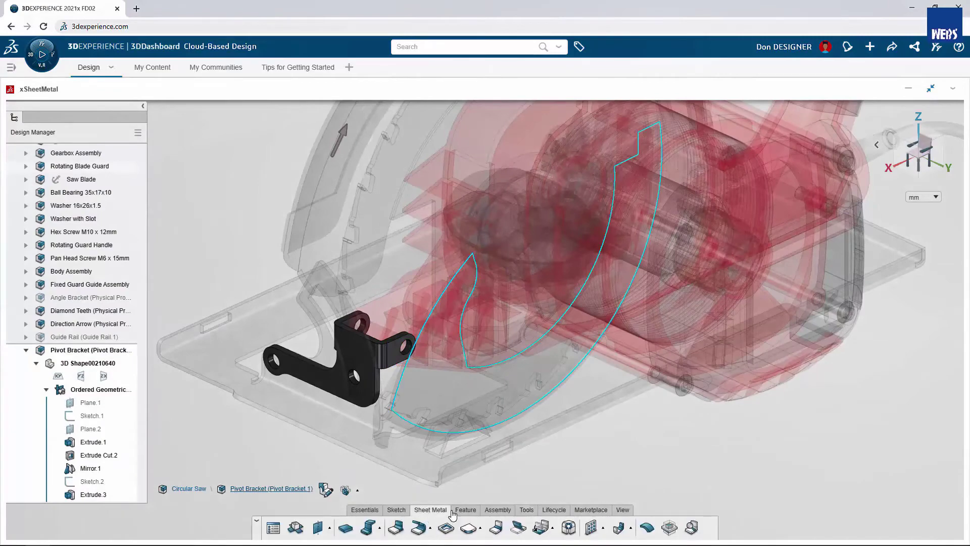
{"action": "left_click", "coordinate": [692, 527]}
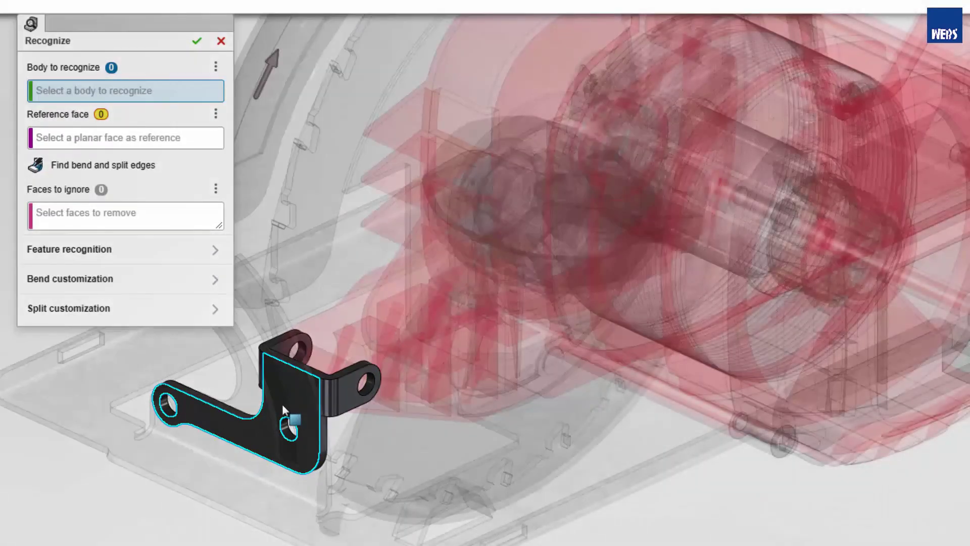
{"action": "left_click", "coordinate": [282, 405]}
{"action": "left_click", "coordinate": [282, 404]}
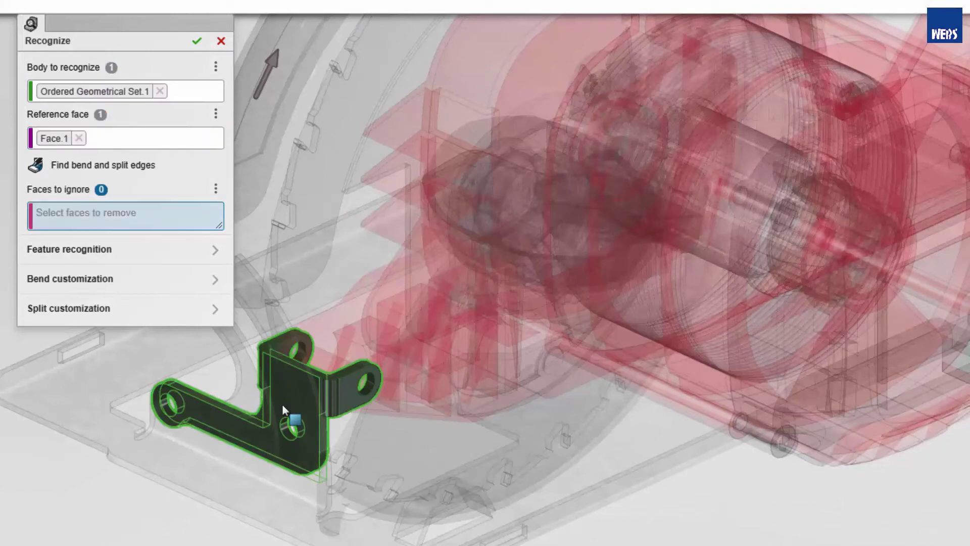
{"action": "left_click", "coordinate": [199, 42]}
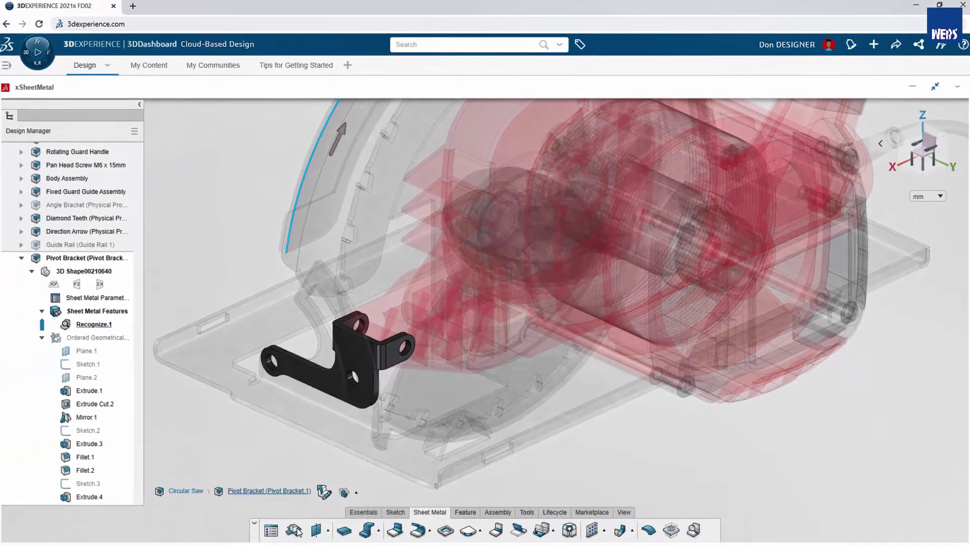
Unfold the bracket flat, fold it back, and activate it within the saw assembly.
{"action": "left_click", "coordinate": [297, 527]}
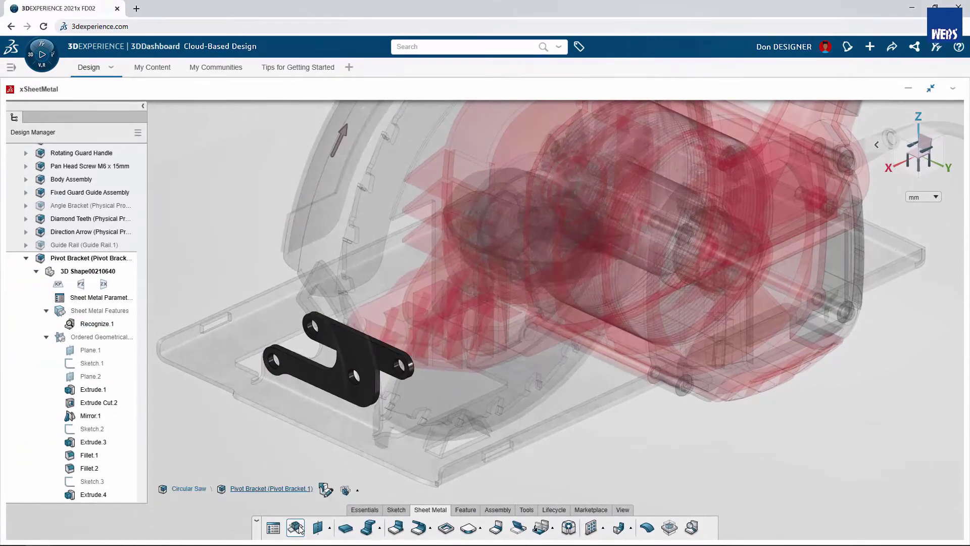
{"action": "left_click", "coordinate": [297, 527]}
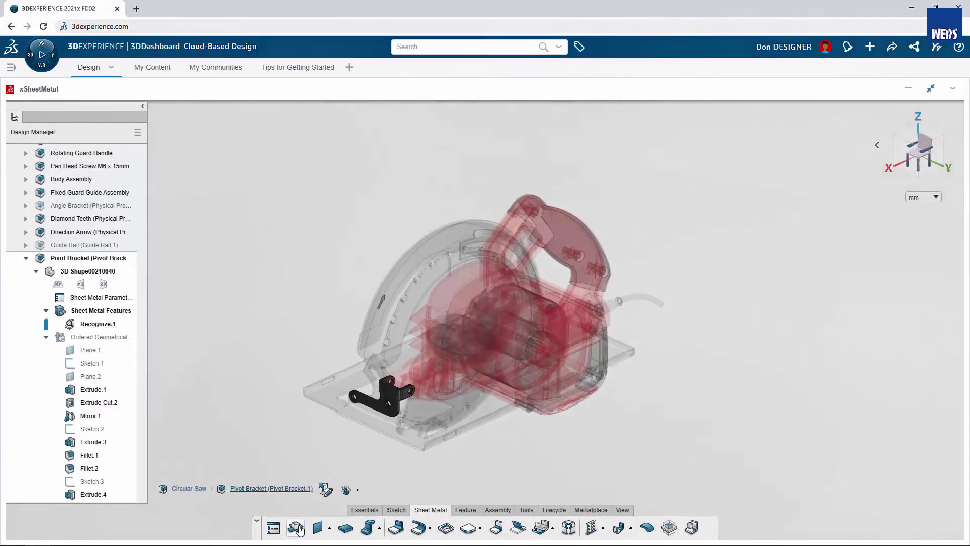
{"action": "left_click", "coordinate": [325, 491]}
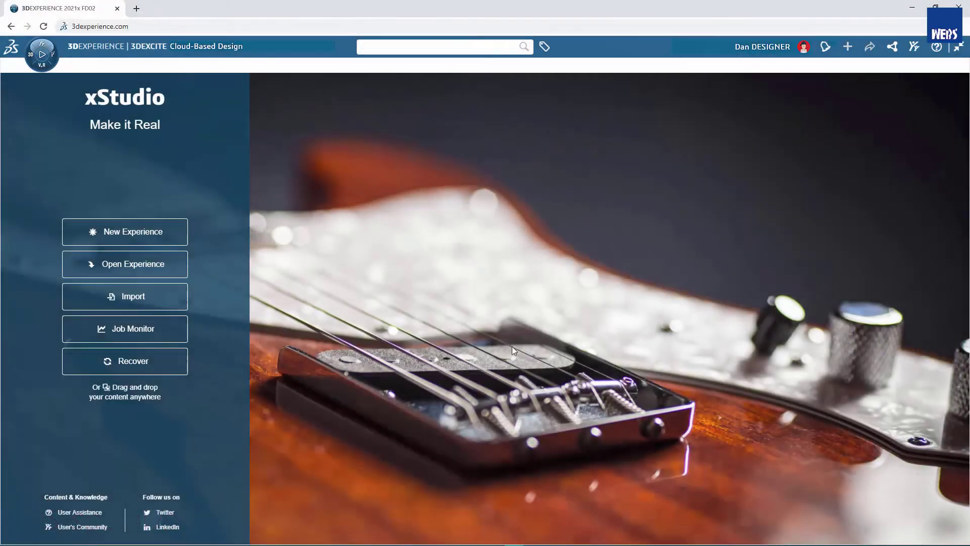
Start a new xStudio experience for loading the Circular Saw product.
{"action": "left_click", "coordinate": [161, 238]}
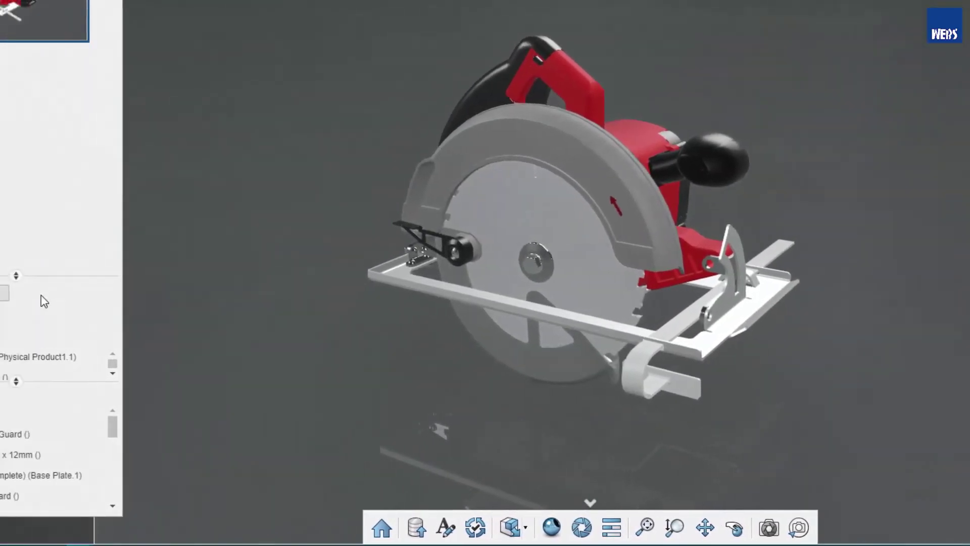
Show the materials list and check which parts use Metal_Brushed_Recolor.
{"action": "left_click", "coordinate": [50, 298]}
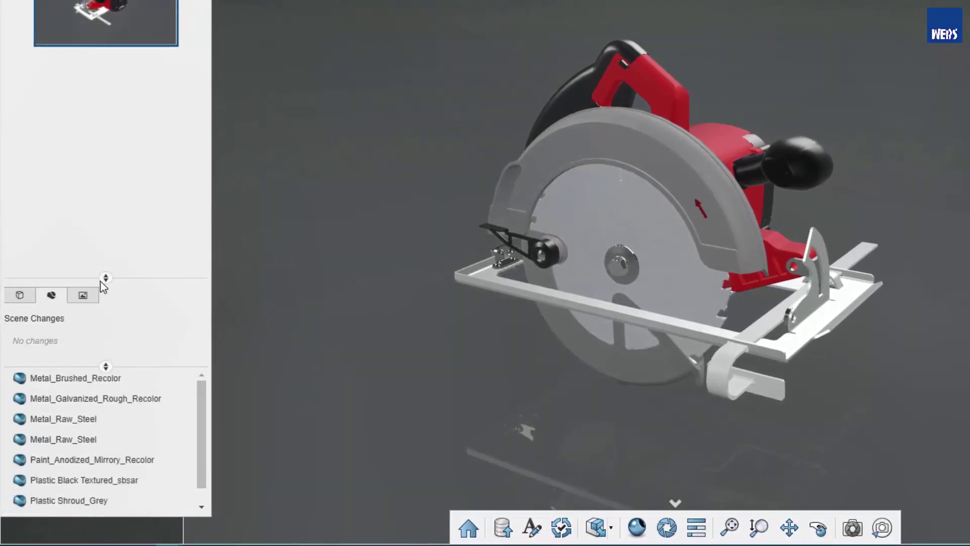
{"action": "left_click_drag", "start_coordinate": [100, 278], "coordinate": [104, 159]}
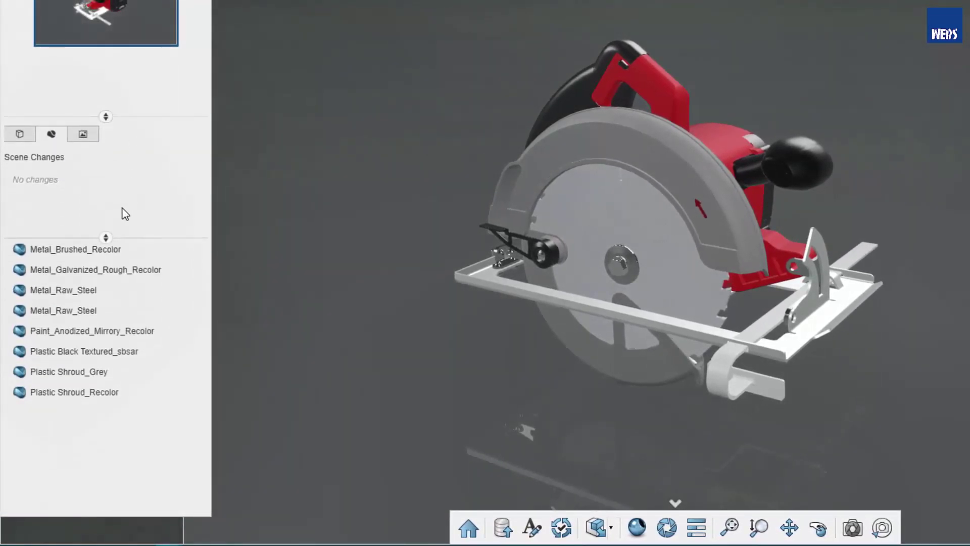
{"action": "left_click", "coordinate": [119, 260]}
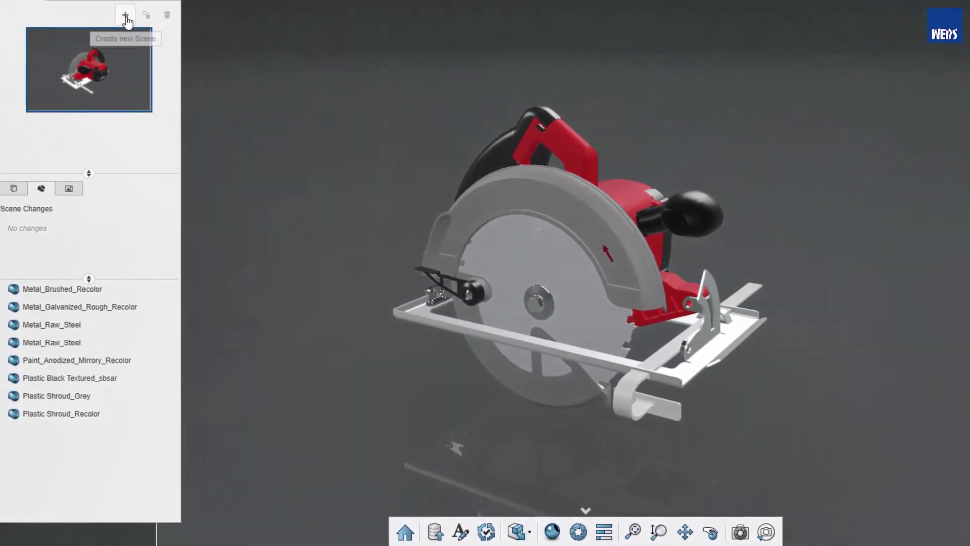
Create a new scene and recolour the motor housing from red to dark blue.
{"action": "left_click", "coordinate": [126, 18]}
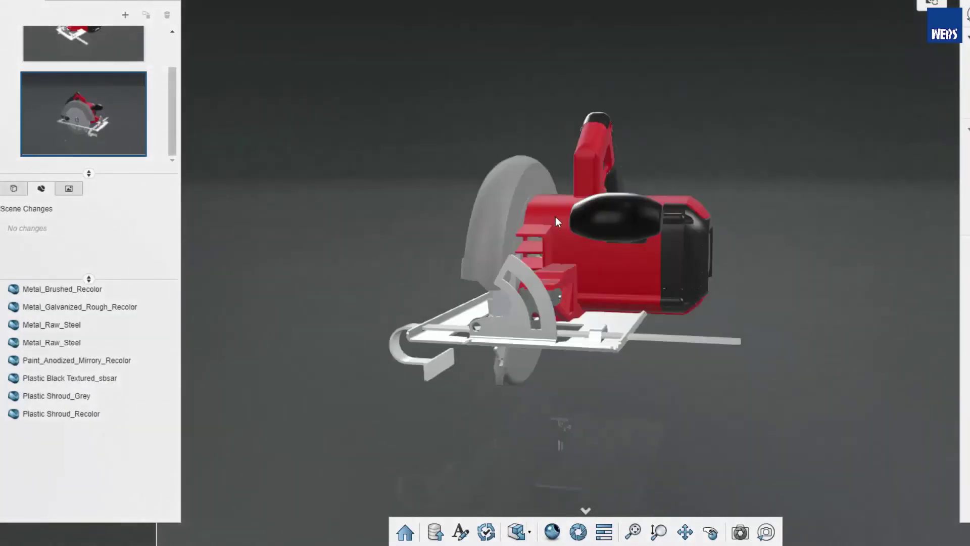
{"action": "left_click", "coordinate": [556, 217]}
{"action": "left_click", "coordinate": [917, 83]}
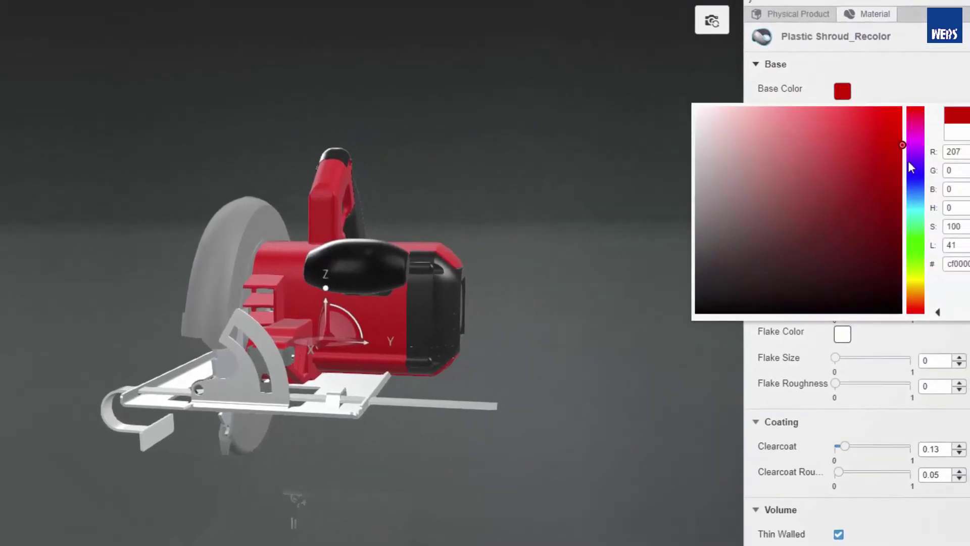
{"action": "left_click_drag", "start_coordinate": [908, 161], "coordinate": [879, 220]}
{"action": "left_click", "coordinate": [636, 207]}
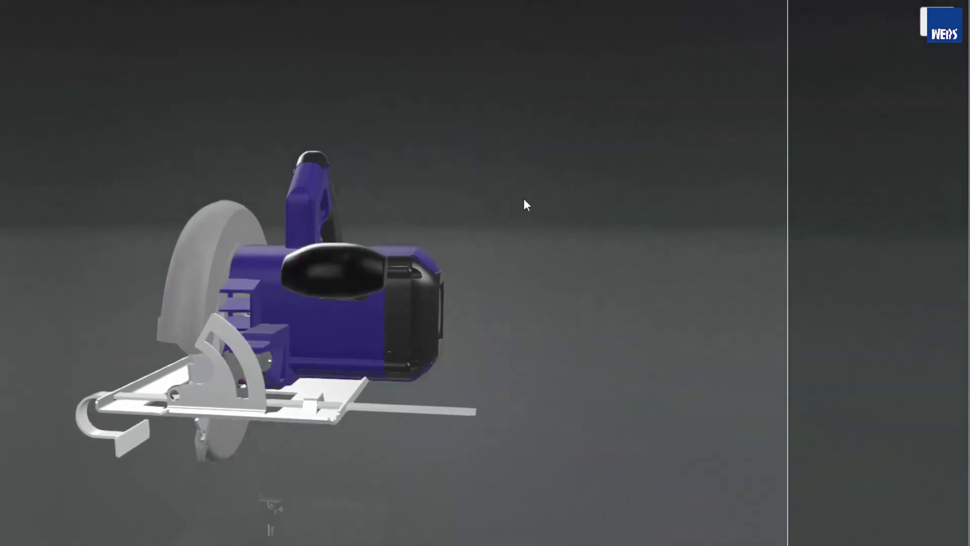
Lighten the blade guard's base colour to light grey.
{"action": "left_click_drag", "start_coordinate": [388, 186], "coordinate": [659, 370]}
{"action": "left_click", "coordinate": [265, 292]}
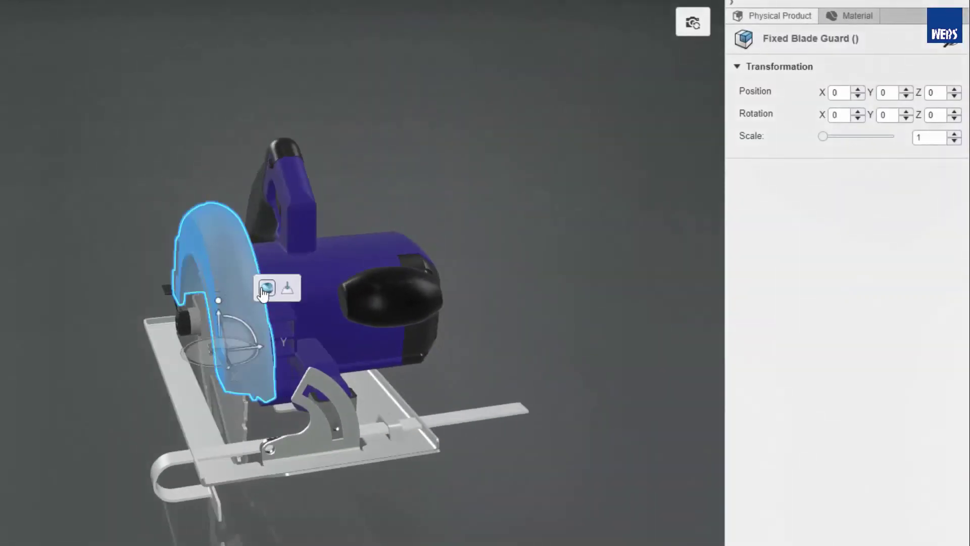
{"action": "left_click", "coordinate": [854, 16]}
{"action": "left_click", "coordinate": [824, 93]}
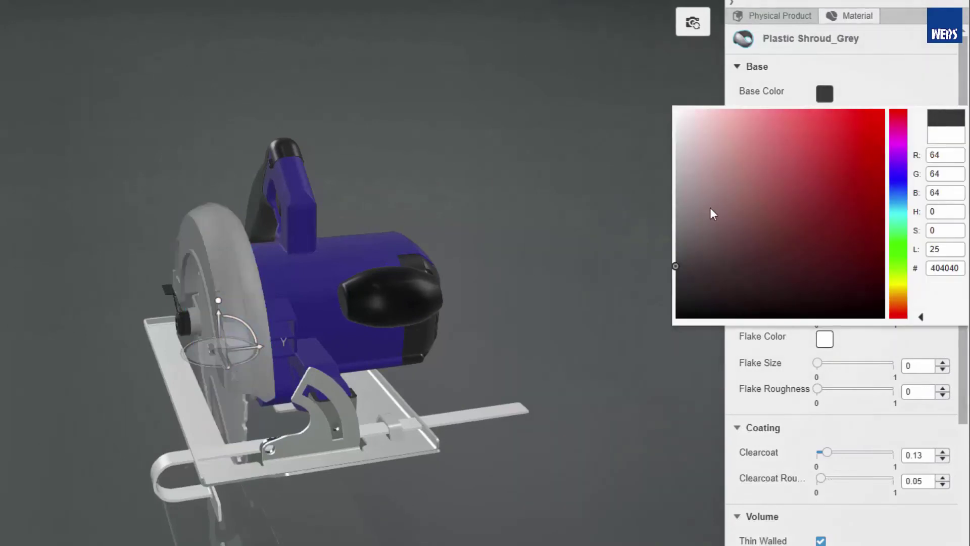
{"action": "left_click_drag", "start_coordinate": [710, 207], "coordinate": [676, 181]}
{"action": "left_click", "coordinate": [603, 194]}
Open a live preview and orbit the saw to a side-on angle.
{"action": "left_click_drag", "start_coordinate": [604, 190], "coordinate": [473, 358]}
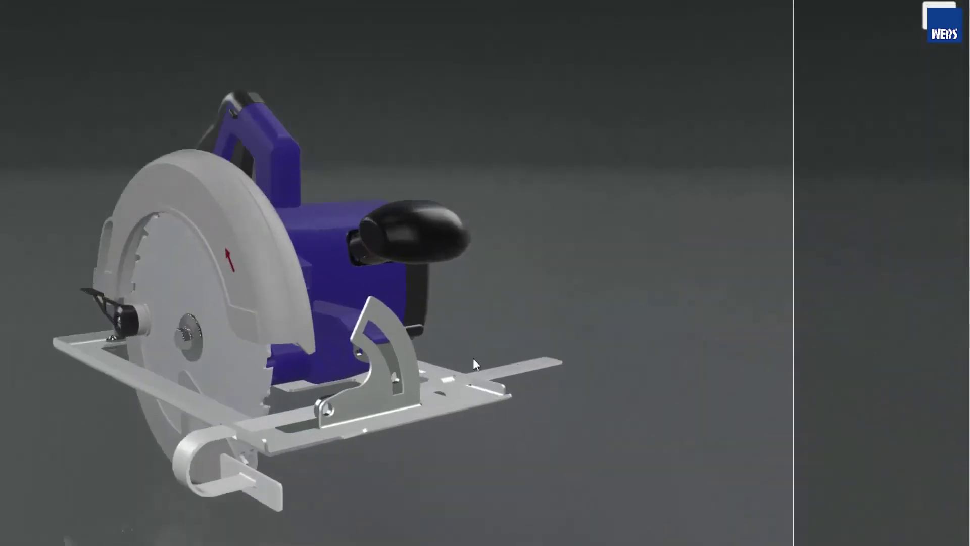
{"action": "scroll", "coordinate": [510, 360], "scroll_direction": "up", "scroll_amount": 3}
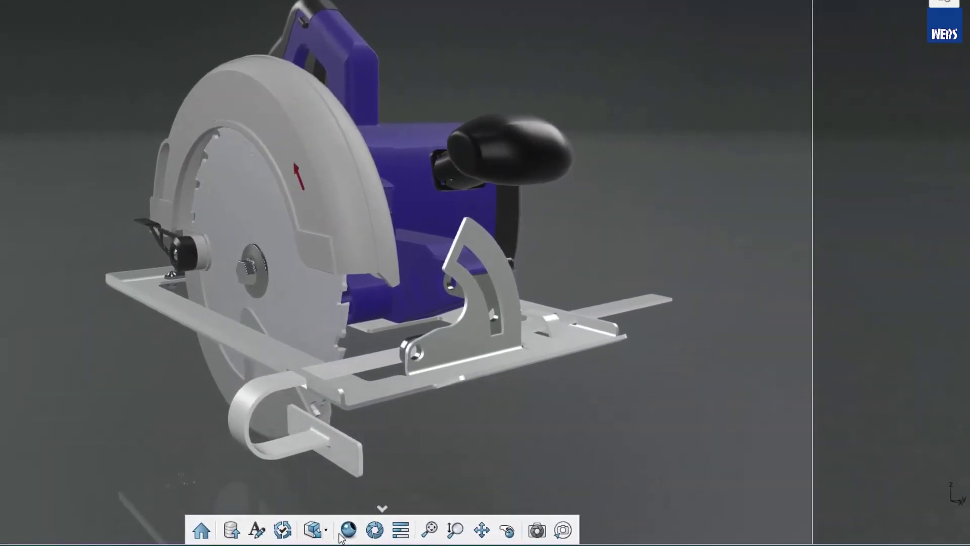
{"action": "left_click", "coordinate": [348, 529]}
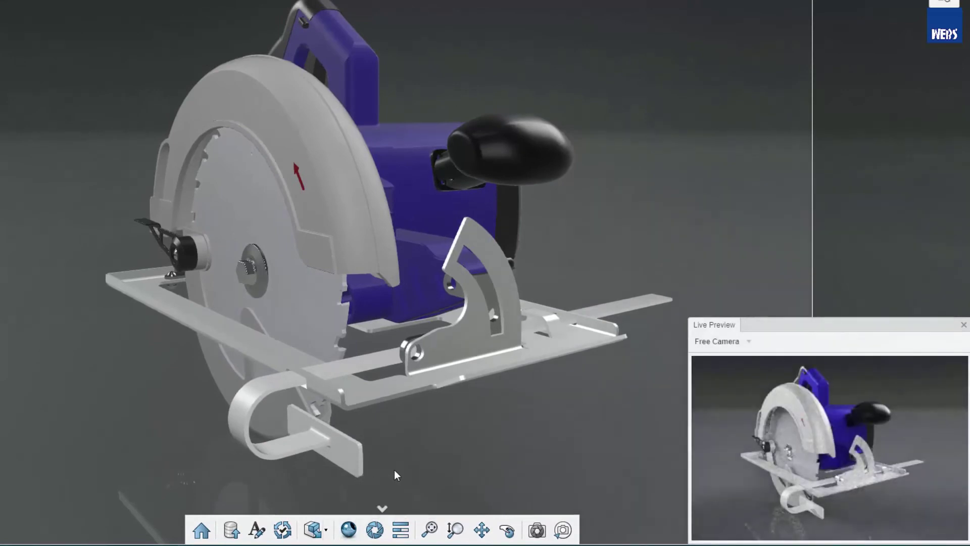
{"action": "left_click_drag", "start_coordinate": [480, 436], "coordinate": [412, 436]}
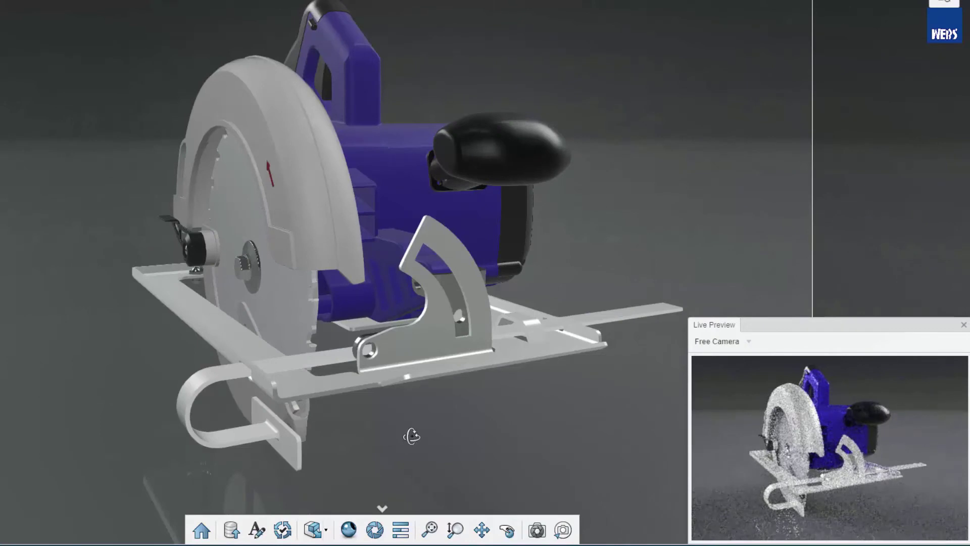
Set the scene camera to 35 focal length and HD Standard 16:9, then reframe the saw.
{"action": "left_click", "coordinate": [536, 530]}
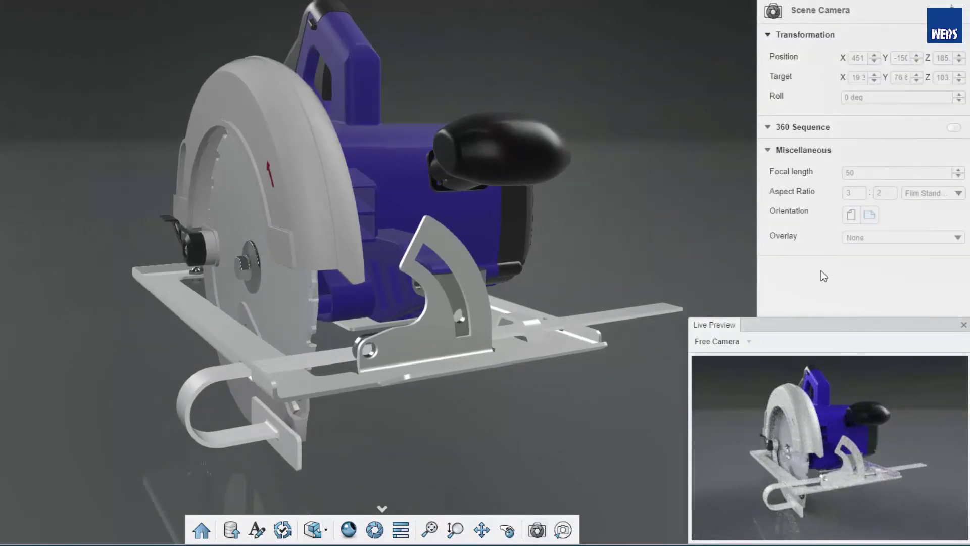
{"action": "double_click", "coordinate": [859, 172]}
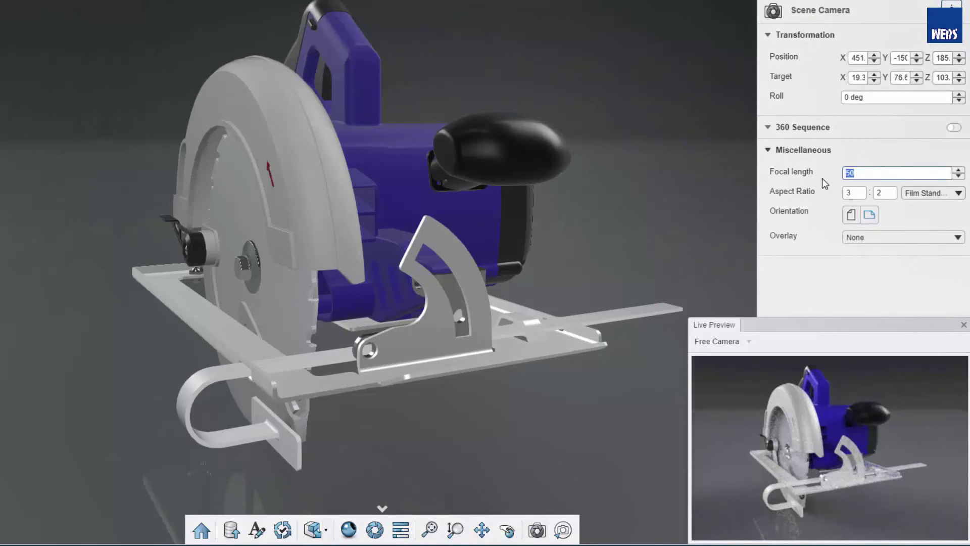
{"action": "type", "text": "35"}
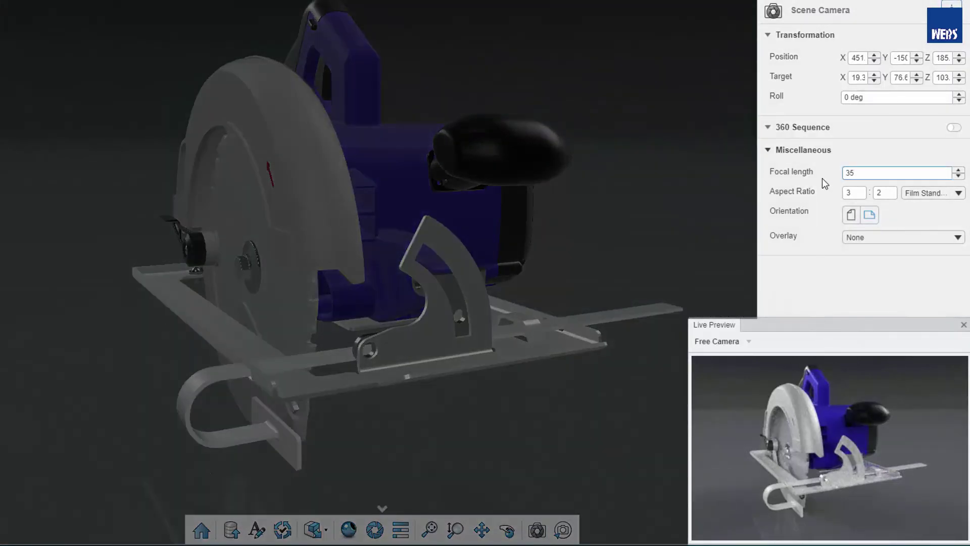
{"action": "key", "text": "Return"}
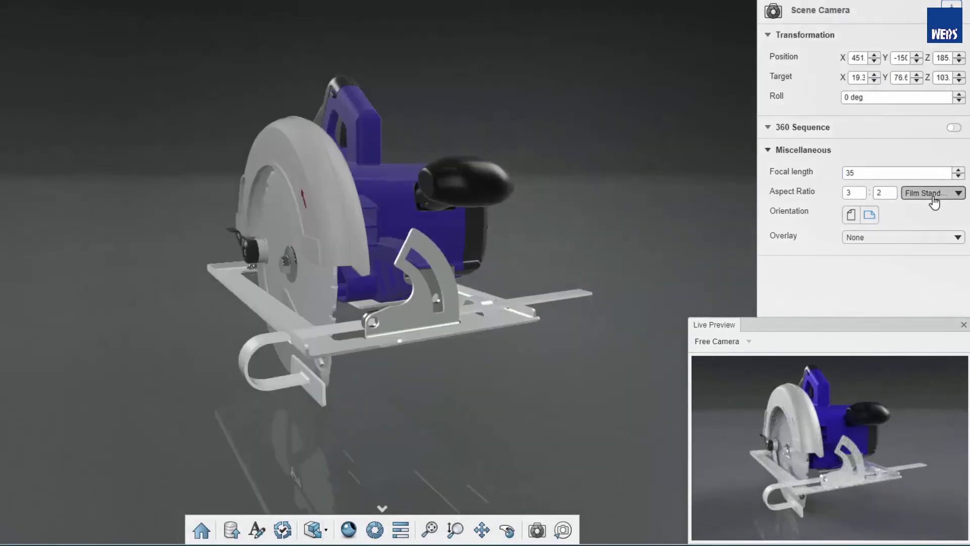
{"action": "left_click", "coordinate": [934, 194]}
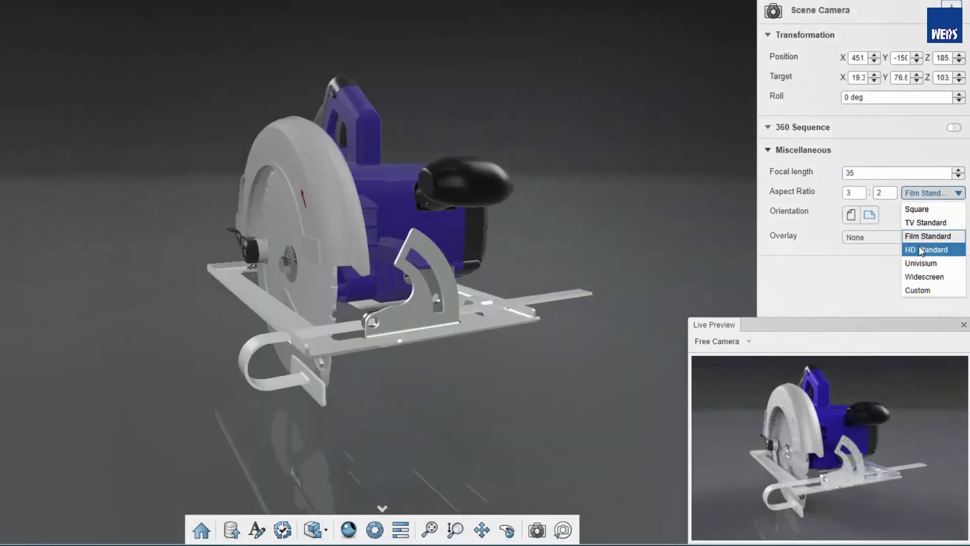
{"action": "left_click", "coordinate": [920, 250]}
{"action": "left_click_drag", "start_coordinate": [621, 227], "coordinate": [623, 231]}
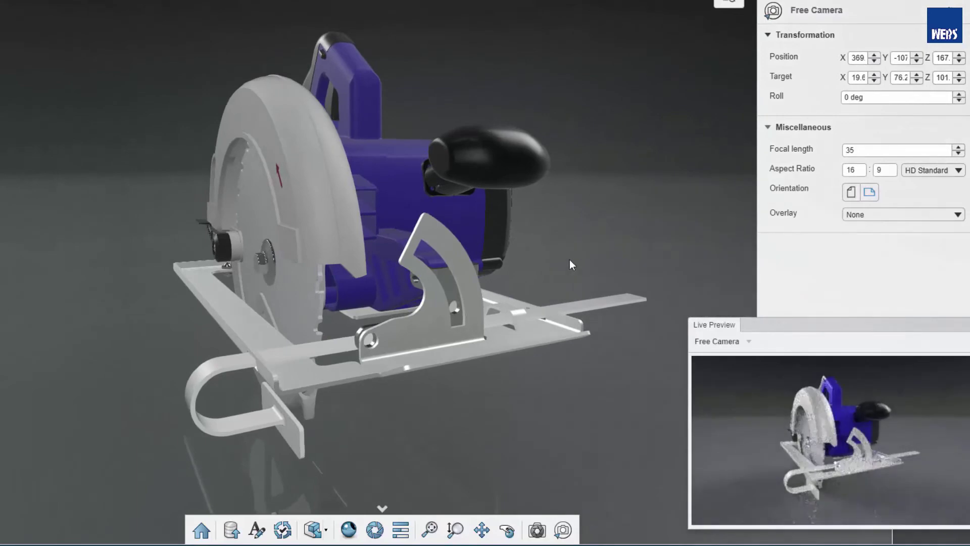
Submit the render as 'Circular Saw (BLUE)' and check its progress in the Job Monitor.
{"action": "left_click", "coordinate": [374, 529]}
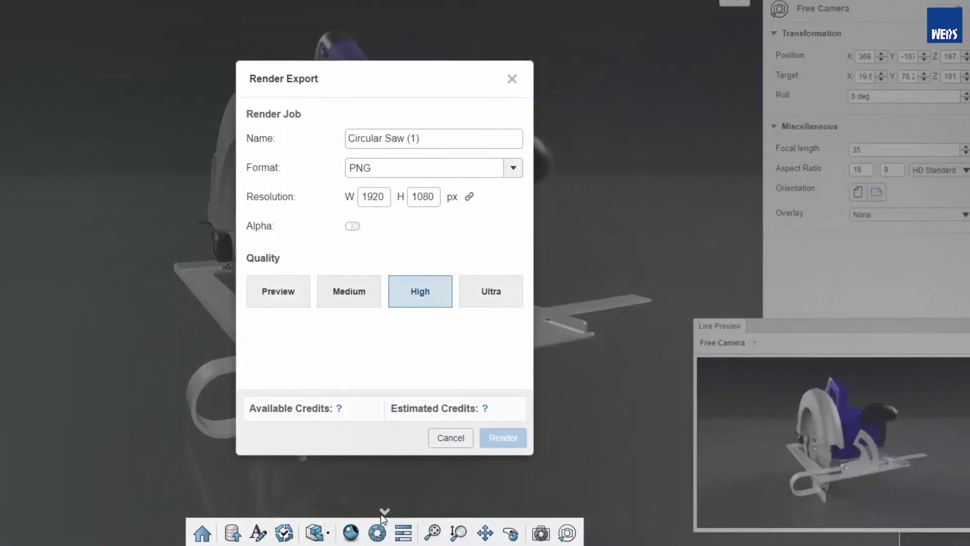
{"action": "left_click", "coordinate": [435, 135]}
{"action": "key", "text": "BackSpace"}
{"action": "key", "text": "BackSpace"}
{"action": "type", "text": "BLUE)"}
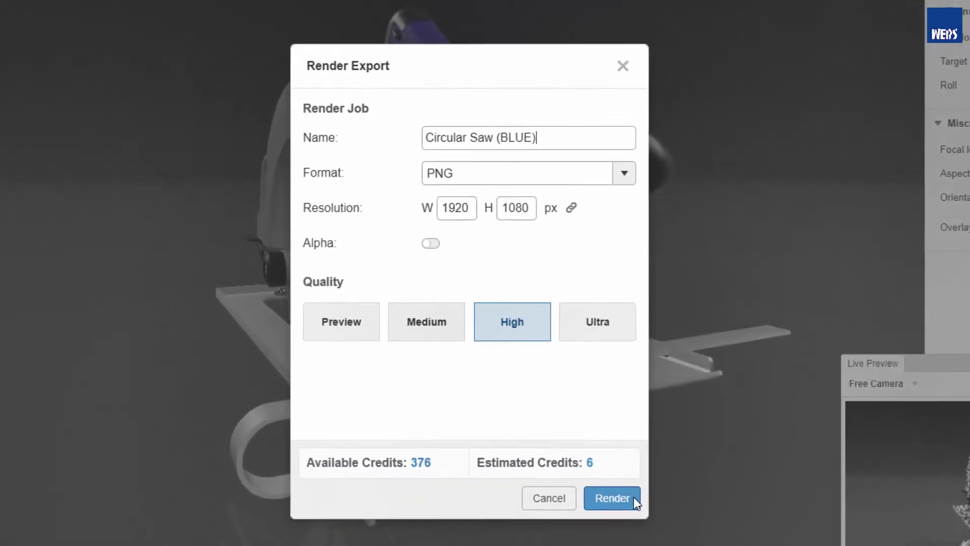
{"action": "left_click", "coordinate": [634, 497]}
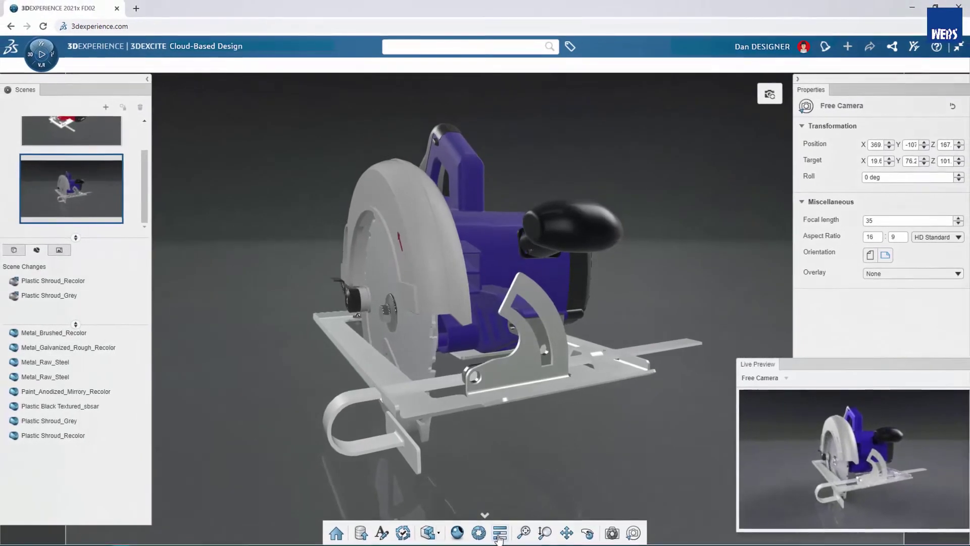
{"action": "left_click", "coordinate": [499, 536]}
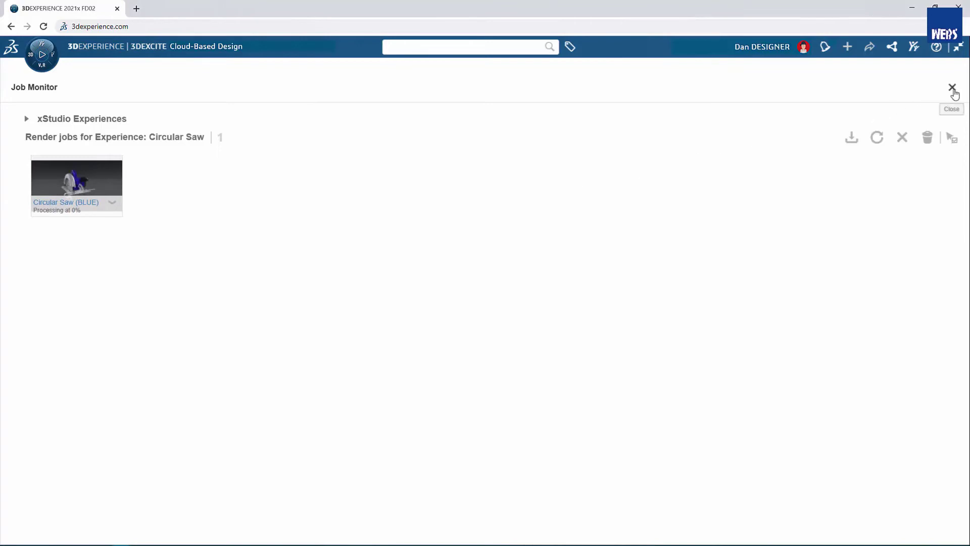
{"action": "left_click", "coordinate": [952, 87]}
Switch to the red saw scene and apply a side view to its scene camera.
{"action": "left_click", "coordinate": [92, 131]}
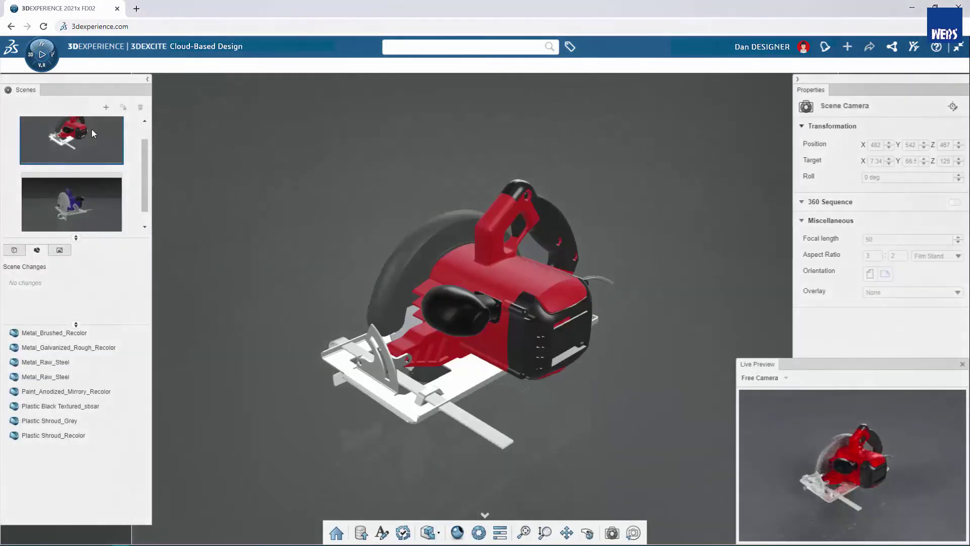
{"action": "middle_click_drag", "start_coordinate": [466, 386], "coordinate": [438, 151]}
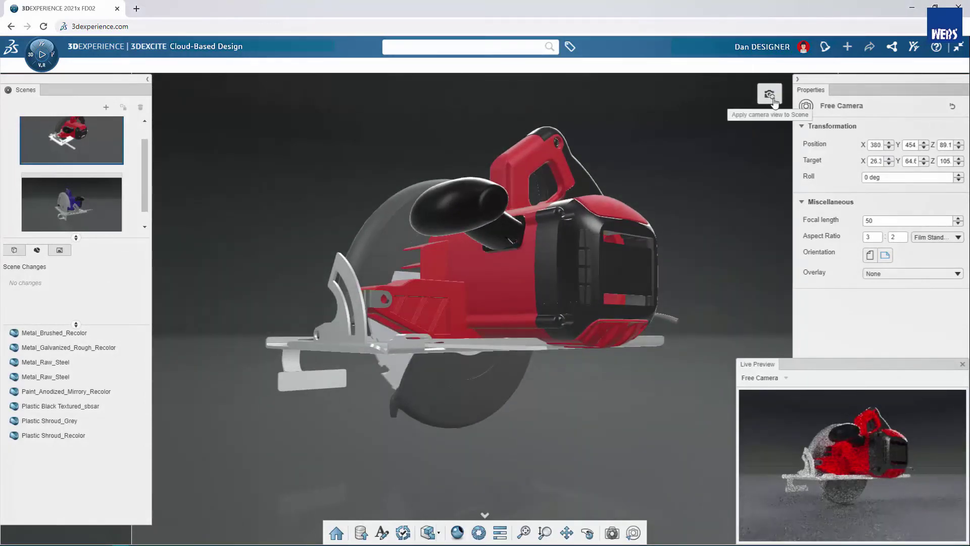
{"action": "left_click", "coordinate": [768, 94]}
Turn on the 360 sequence, preview it to frame 8, and close the live preview.
{"action": "left_click", "coordinate": [612, 533]}
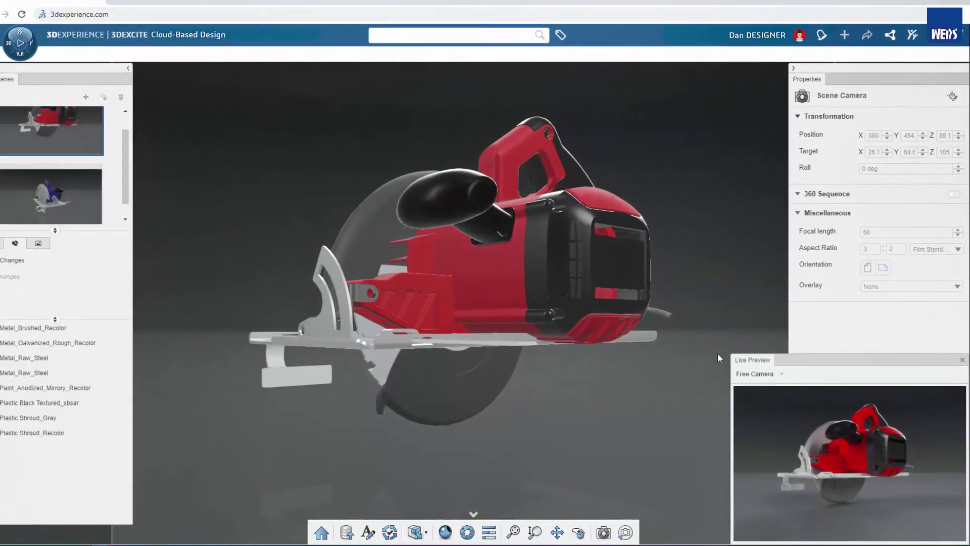
{"action": "left_click", "coordinate": [952, 156]}
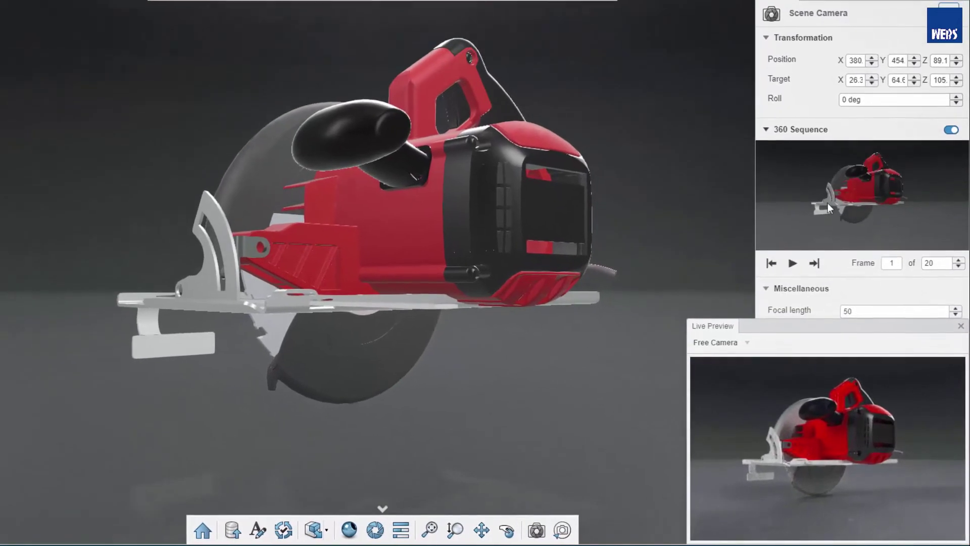
{"action": "left_click", "coordinate": [792, 262]}
{"action": "left_click", "coordinate": [792, 263]}
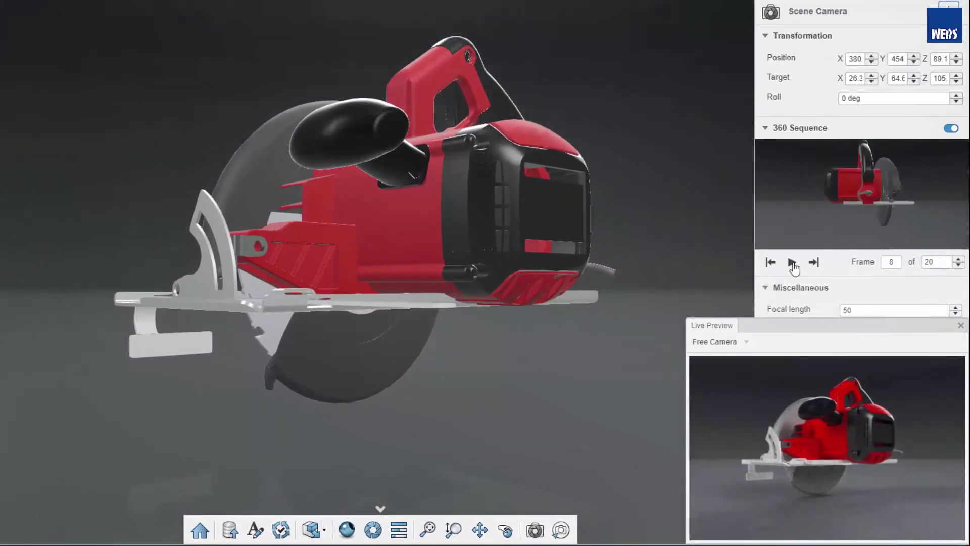
{"action": "left_click", "coordinate": [962, 327]}
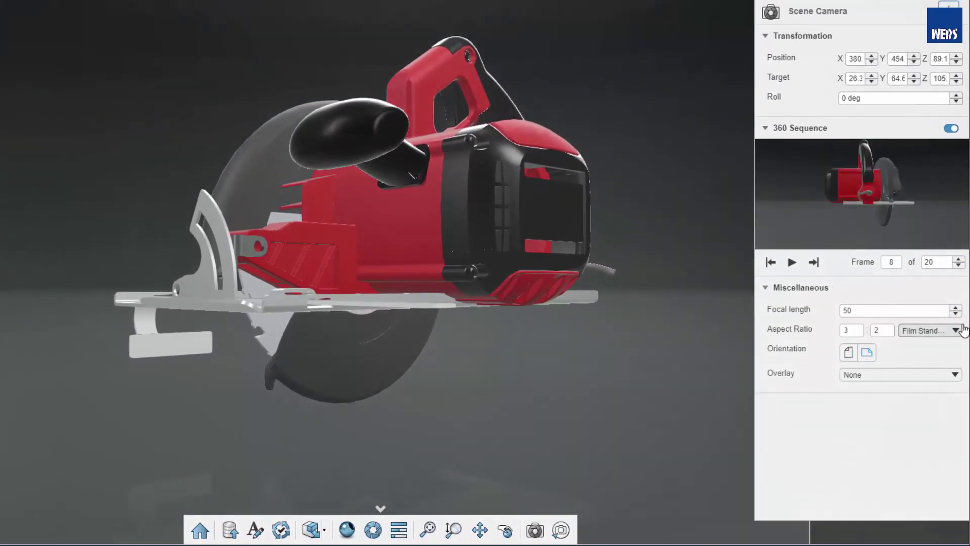
Submit an 800-px-wide render named 'Circular Saw - Red 360', then open the BLUE job's sharing menu.
{"action": "left_click", "coordinate": [373, 529]}
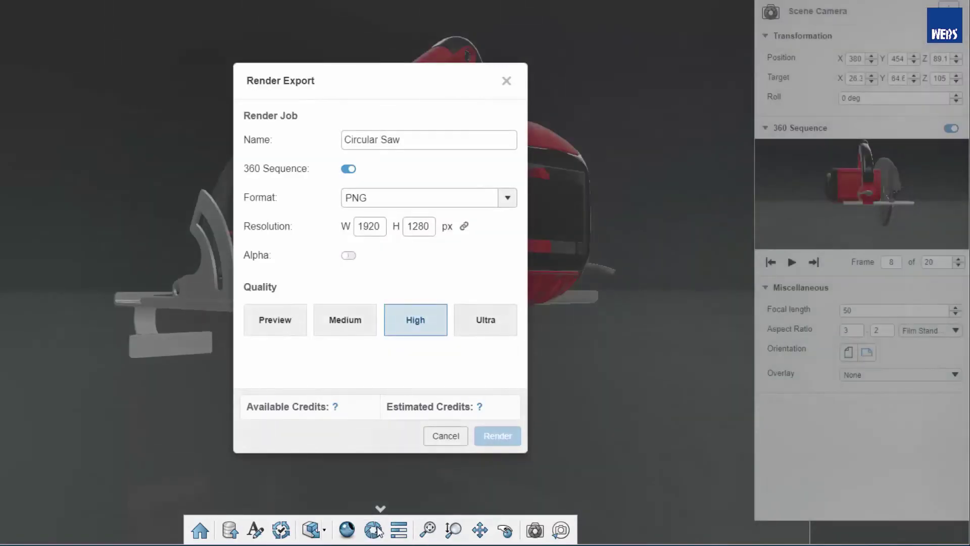
{"action": "mouse_move", "coordinate": [369, 226]}
{"action": "left_mouse_down"}
{"action": "mouse_move", "coordinate": [383, 226]}
{"action": "mouse_move", "coordinate": [320, 226]}
{"action": "left_mouse_up"}
{"action": "type", "text": "800"}
{"action": "key", "text": "Tab"}
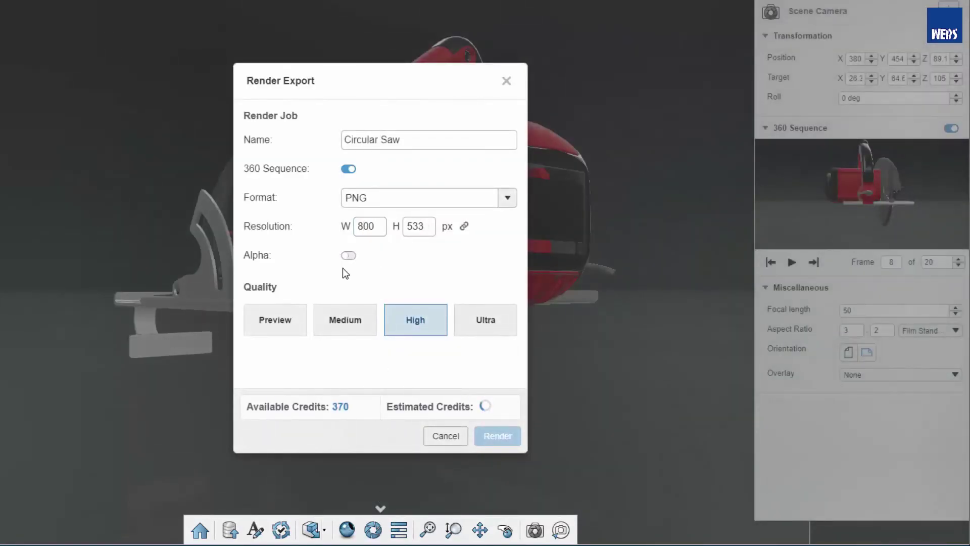
{"action": "left_click", "coordinate": [429, 140]}
{"action": "type", "text": "- Red 360"}
{"action": "left_click", "coordinate": [492, 435]}
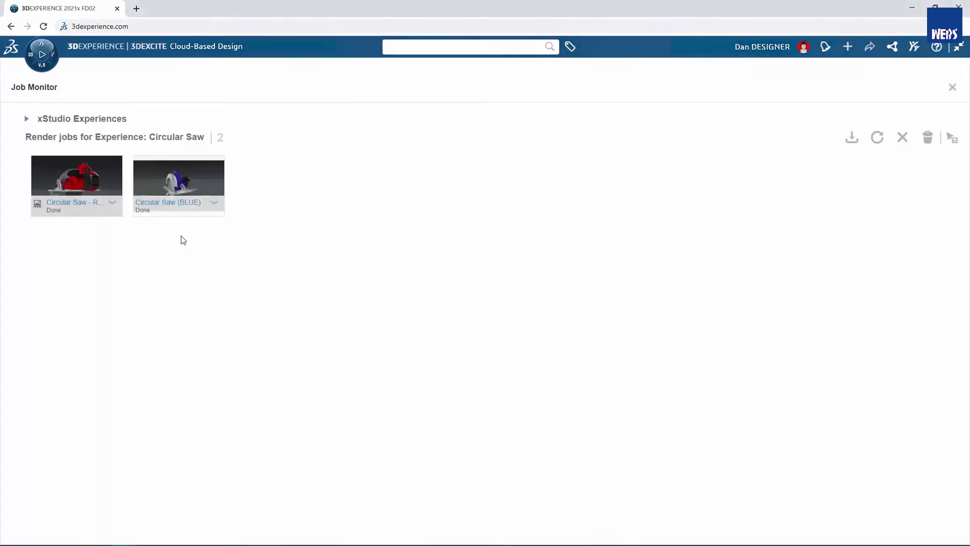
{"action": "left_click", "coordinate": [214, 202]}
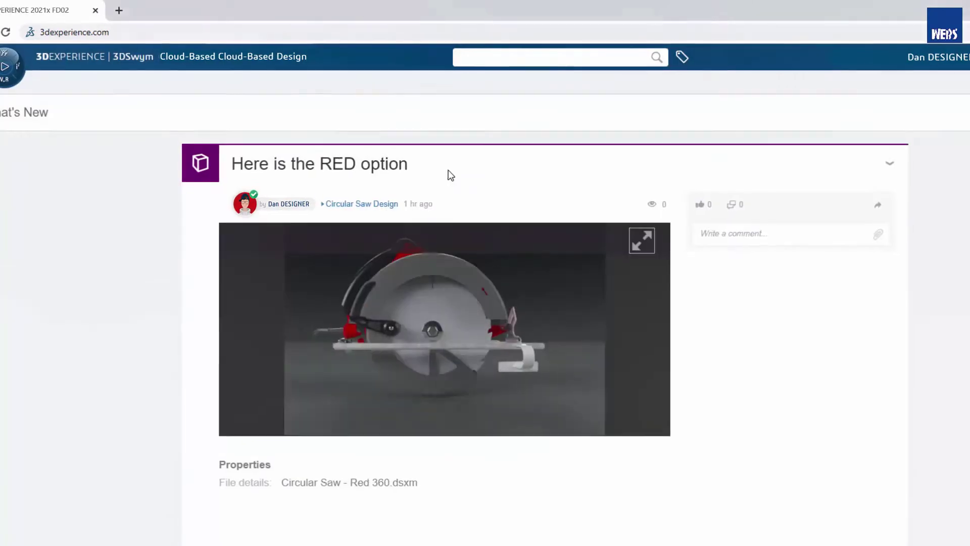
Spin the RED option's 360 render post, then orbit the red saw in xStudio to show the blade side.
{"action": "left_click_drag", "start_coordinate": [694, 391], "coordinate": [383, 421]}
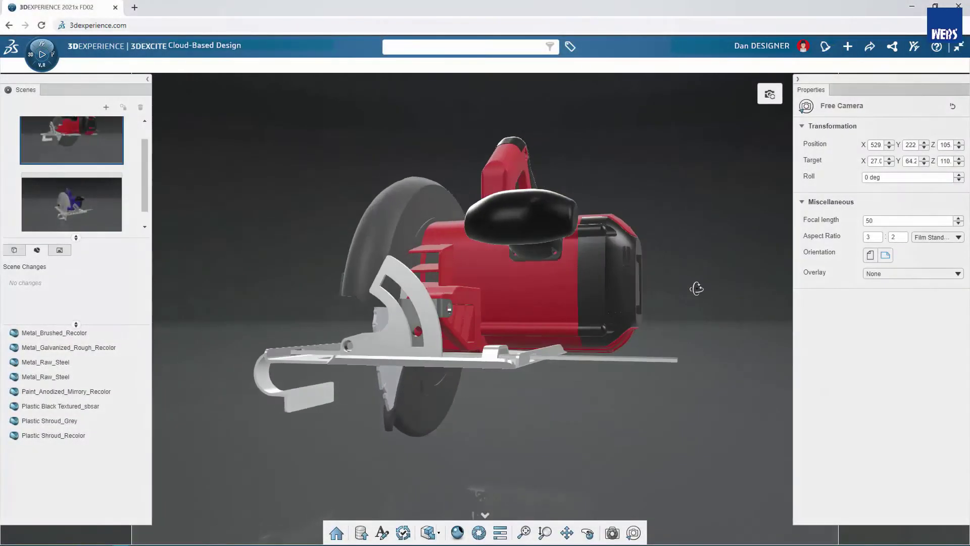
{"action": "left_click_drag", "start_coordinate": [696, 288], "coordinate": [933, 307]}
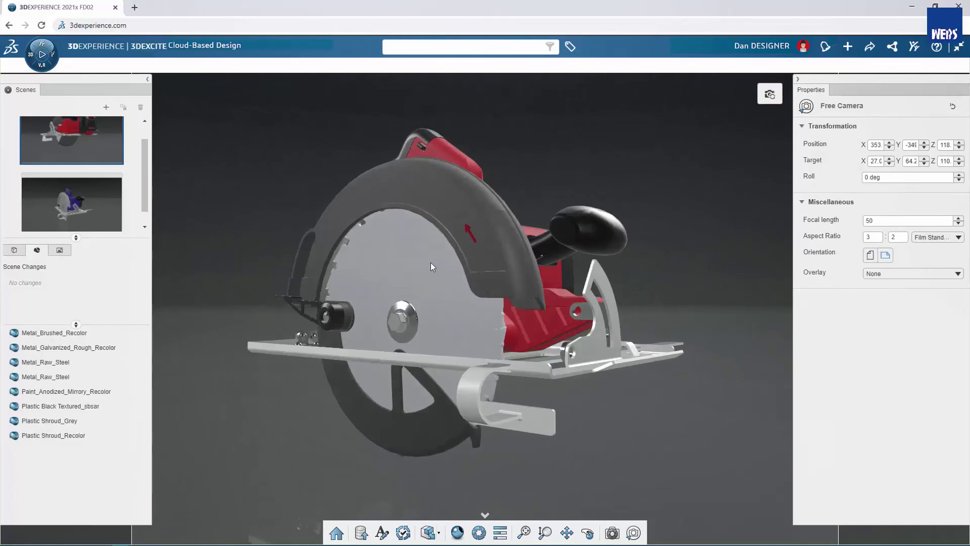
Apply the Circular Saw Blade - Scratches material, found by searching 'Saw', to the saw blade.
{"action": "left_click", "coordinate": [431, 265]}
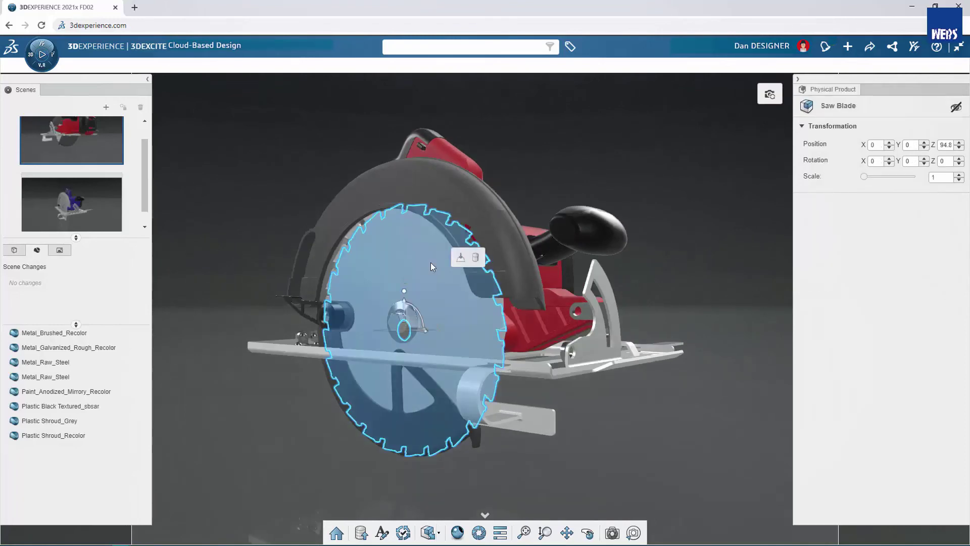
{"action": "left_click", "coordinate": [439, 47]}
{"action": "type", "text": "s"}
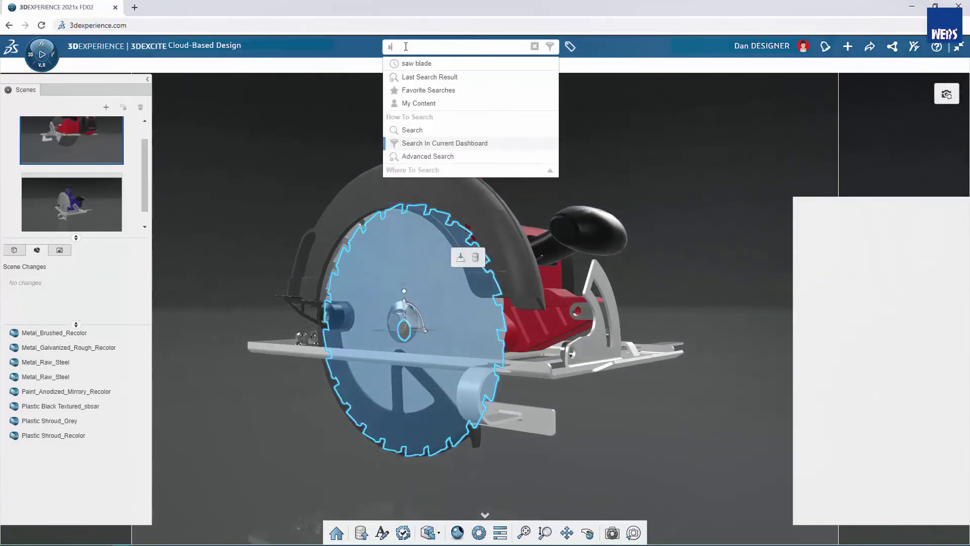
{"action": "type", "text": "Saw"}
{"action": "key", "text": "Return"}
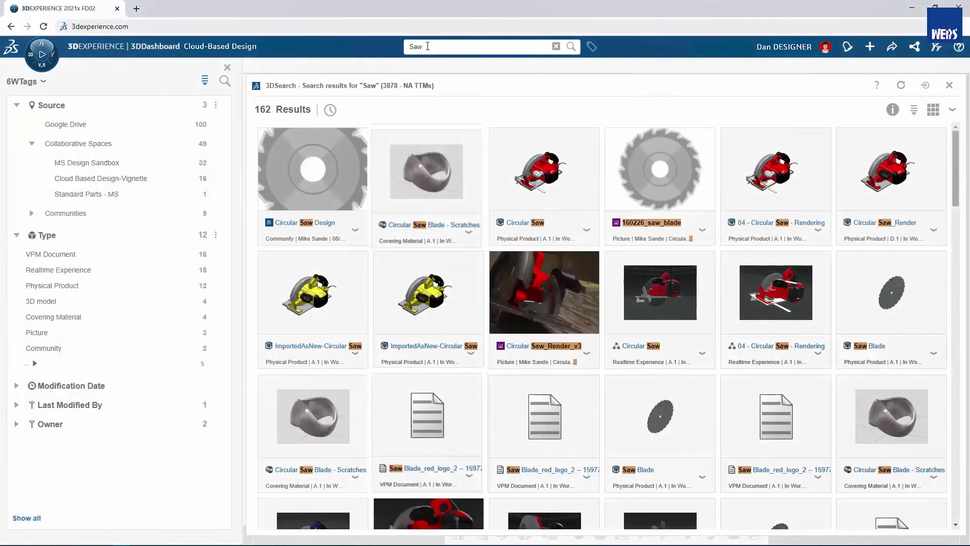
{"action": "mouse_move", "coordinate": [892, 417]}
{"action": "left_mouse_down"}
{"action": "mouse_move", "coordinate": [496, 278]}
{"action": "mouse_move", "coordinate": [404, 262]}
{"action": "left_mouse_up"}
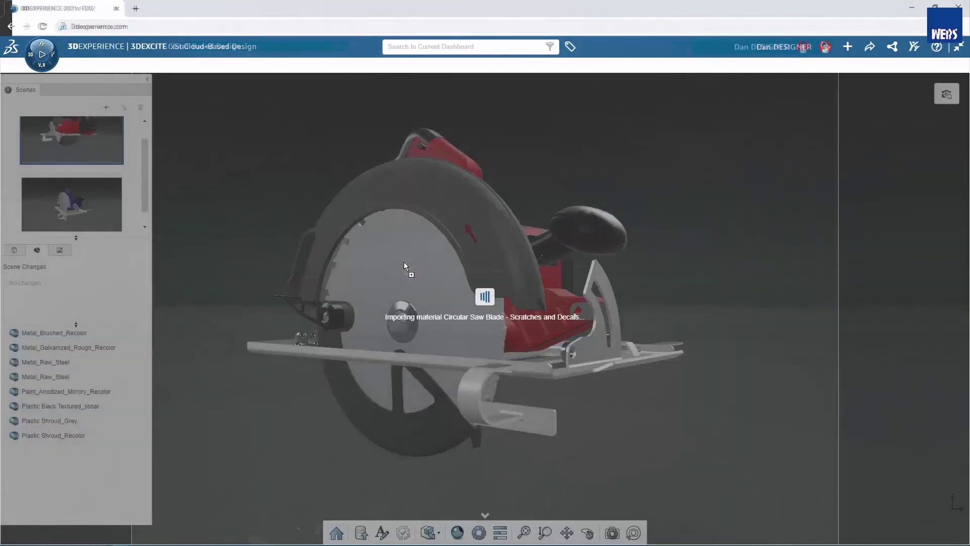
{"action": "mouse_move", "coordinate": [387, 268]}
{"action": "middle_mouse_down"}
{"action": "mouse_move", "coordinate": [540, 293]}
{"action": "mouse_move", "coordinate": [745, 303]}
{"action": "middle_mouse_up"}
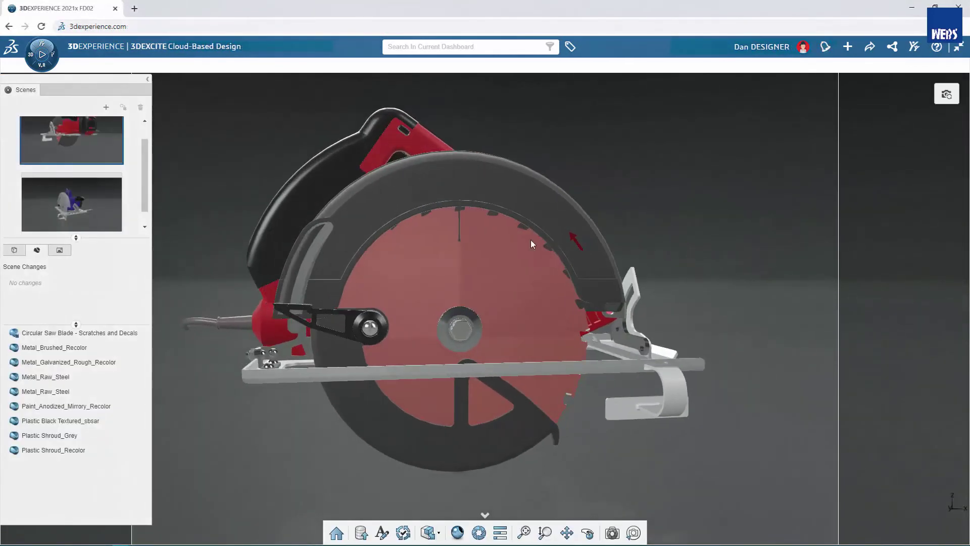
Open a live preview and orbit to a front-left view of the saw.
{"action": "scroll", "coordinate": [471, 353], "scroll_direction": "up", "scroll_amount": 3}
{"action": "left_click", "coordinate": [459, 532]}
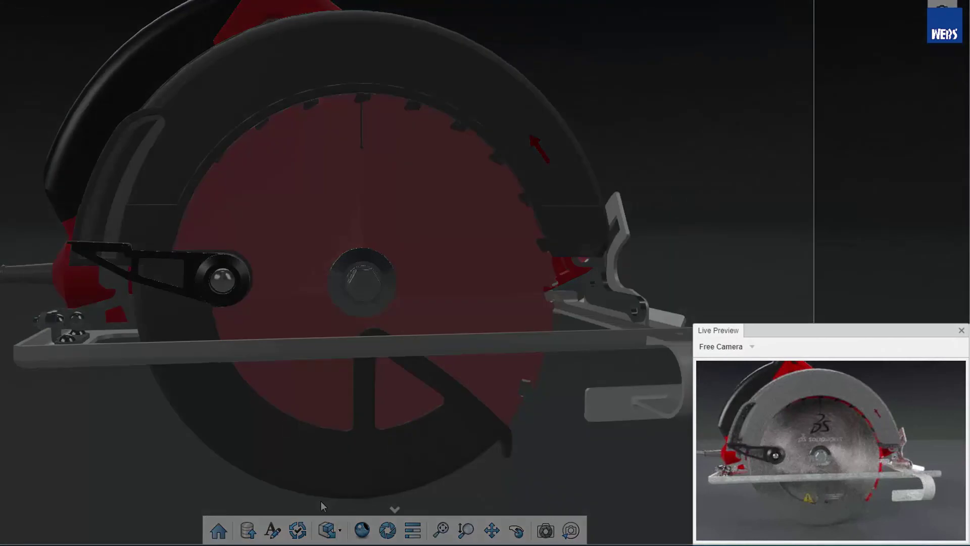
{"action": "scroll", "coordinate": [380, 283], "scroll_direction": "down", "scroll_amount": 5}
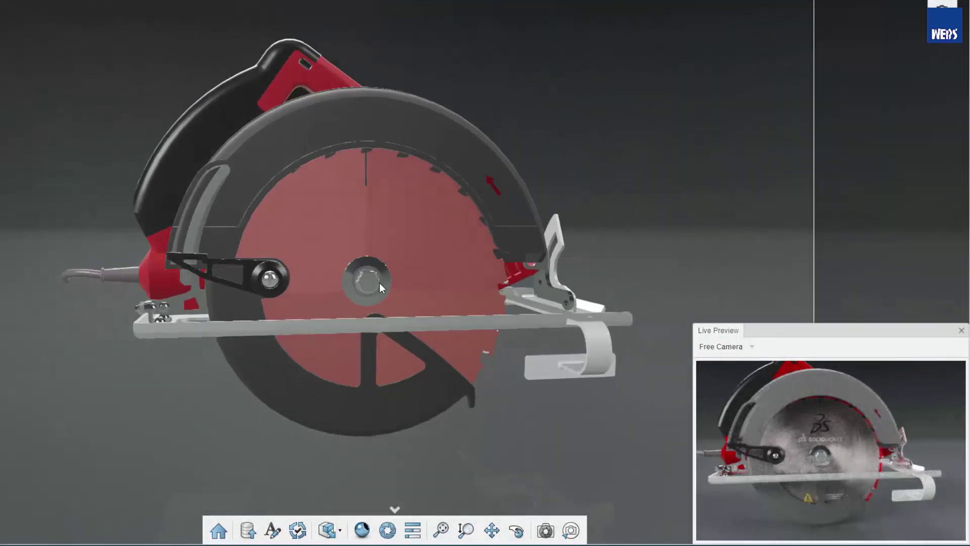
{"action": "scroll", "coordinate": [548, 265], "scroll_direction": "down", "scroll_amount": 3}
{"action": "left_click_drag", "start_coordinate": [548, 265], "coordinate": [121, 297]}
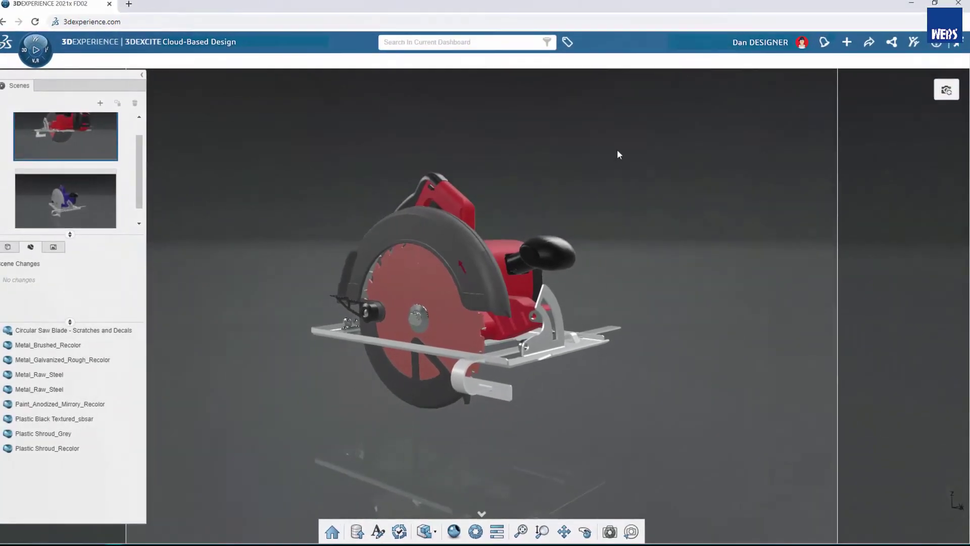
Search 'Work SHop', insert the Planked Workshop Table, and move it beneath the saw.
{"action": "left_click", "coordinate": [414, 42]}
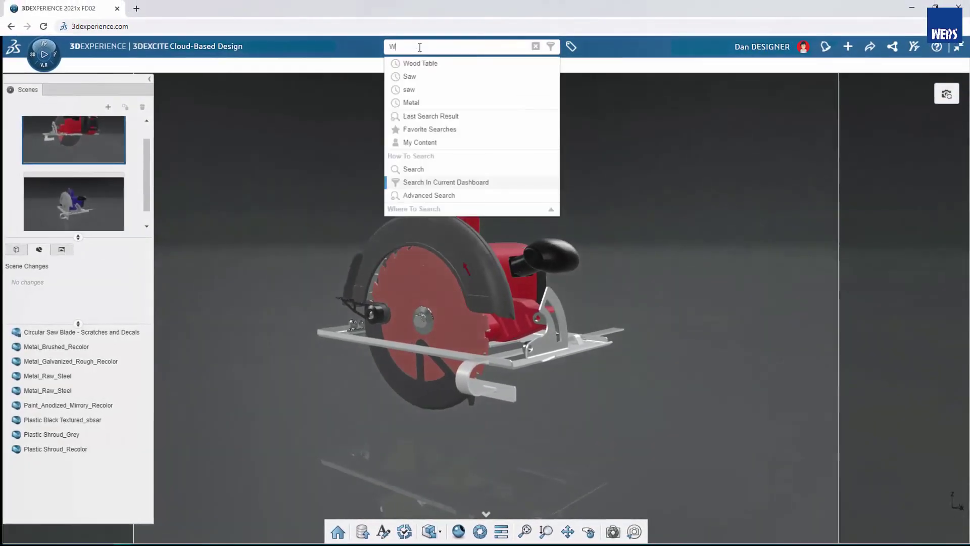
{"action": "type", "text": "Work SHop"}
{"action": "key", "text": "Return"}
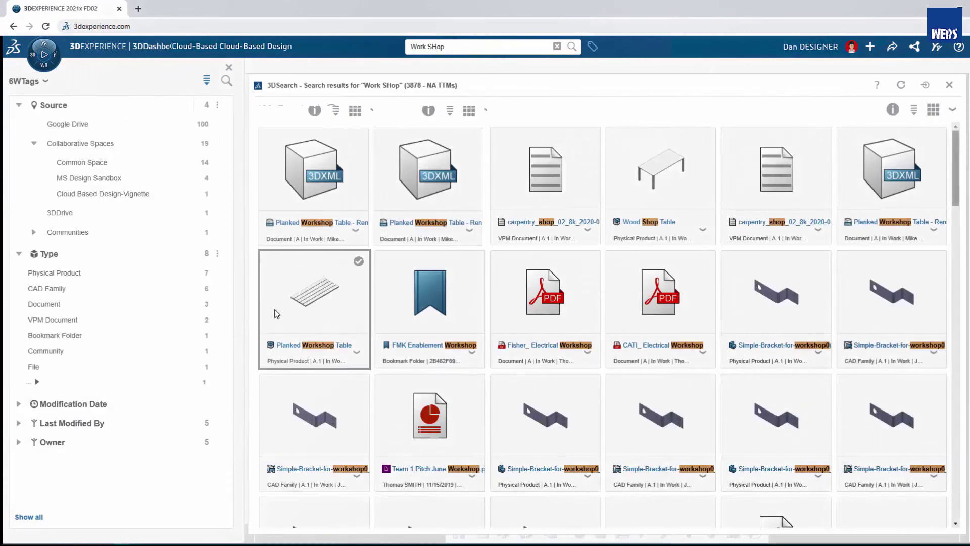
{"action": "left_click_drag", "start_coordinate": [313, 294], "coordinate": [529, 271]}
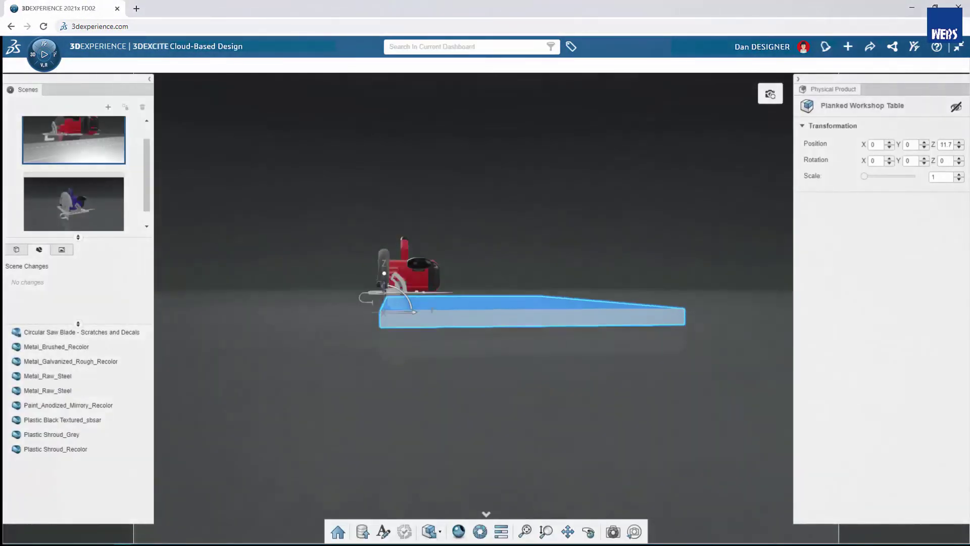
{"action": "left_click_drag", "start_coordinate": [342, 284], "coordinate": [439, 360]}
{"action": "left_click", "coordinate": [284, 350]}
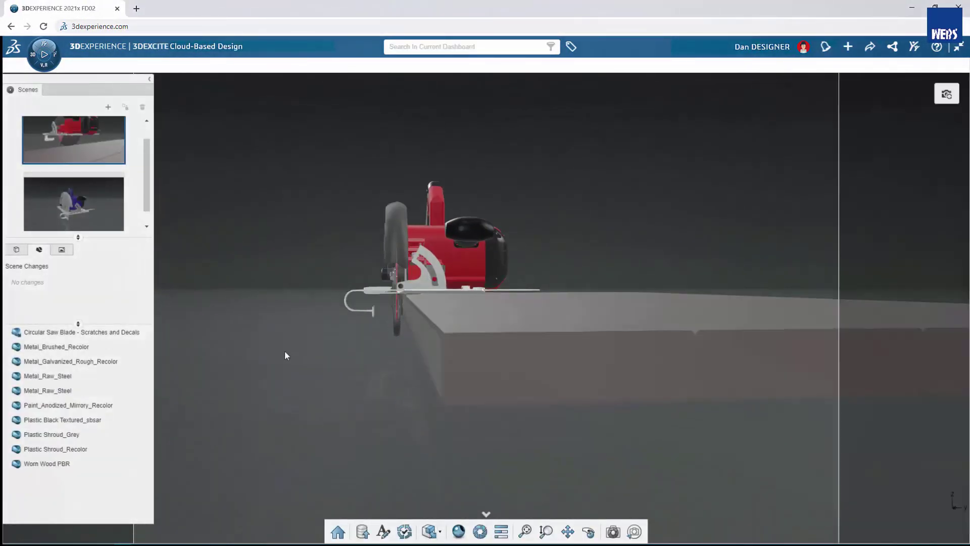
Search for 'Ambience' and drag the workshop ambience into the scene.
{"action": "left_click", "coordinate": [411, 46]}
{"action": "type", "text": "Ambience"}
{"action": "key", "text": "Return"}
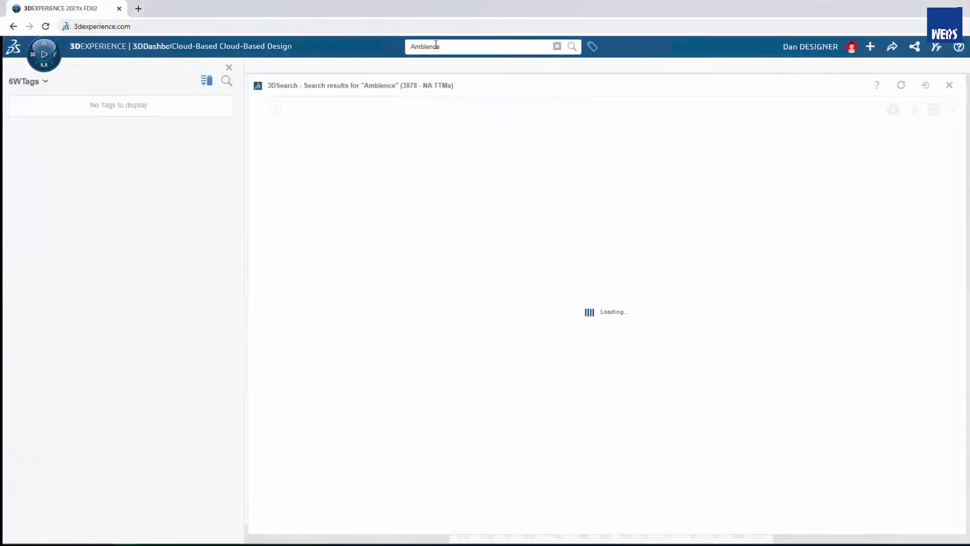
{"action": "left_click_drag", "start_coordinate": [431, 185], "coordinate": [459, 153]}
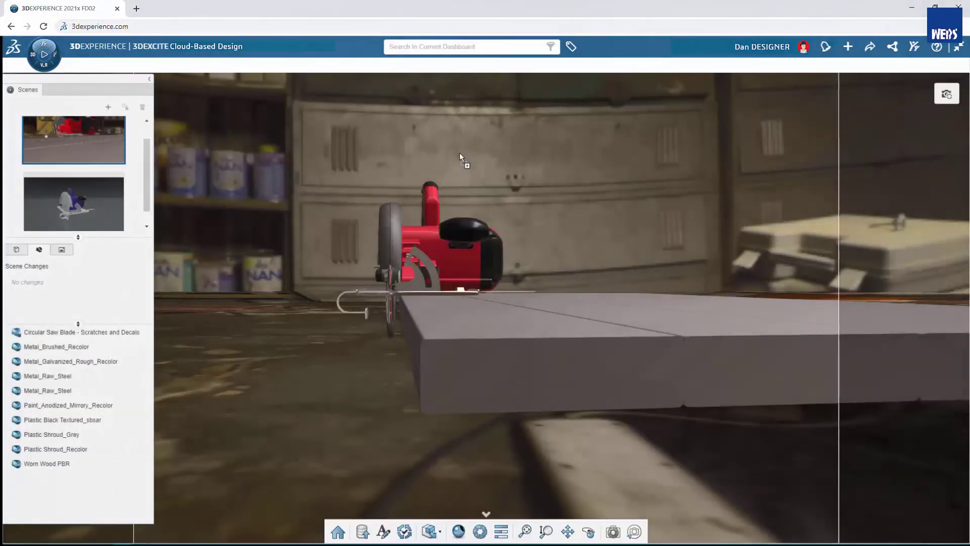
Lower the ambience's Ground Offset to -2400.
{"action": "left_click", "coordinate": [61, 249]}
{"action": "left_click", "coordinate": [62, 299]}
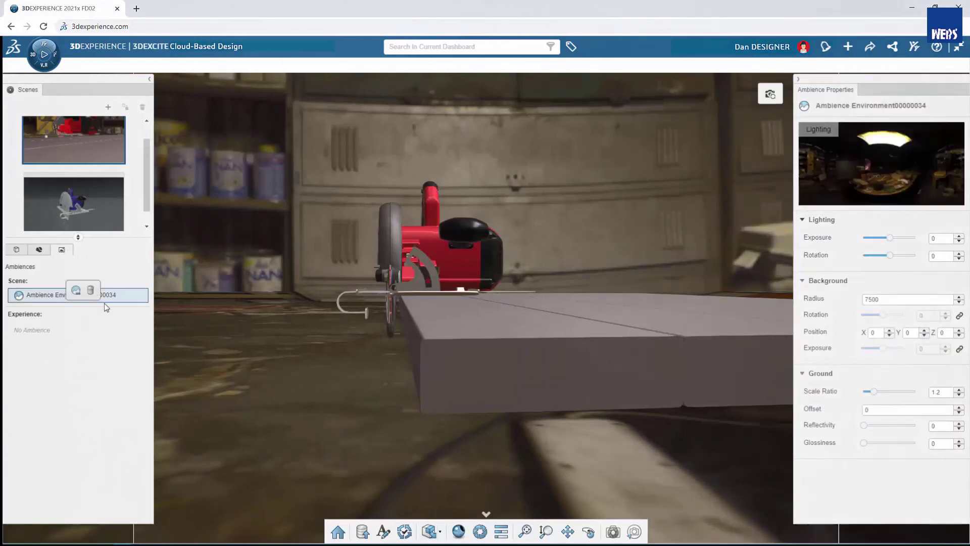
{"action": "left_click", "coordinate": [958, 412]}
{"action": "left_click", "coordinate": [959, 412]}
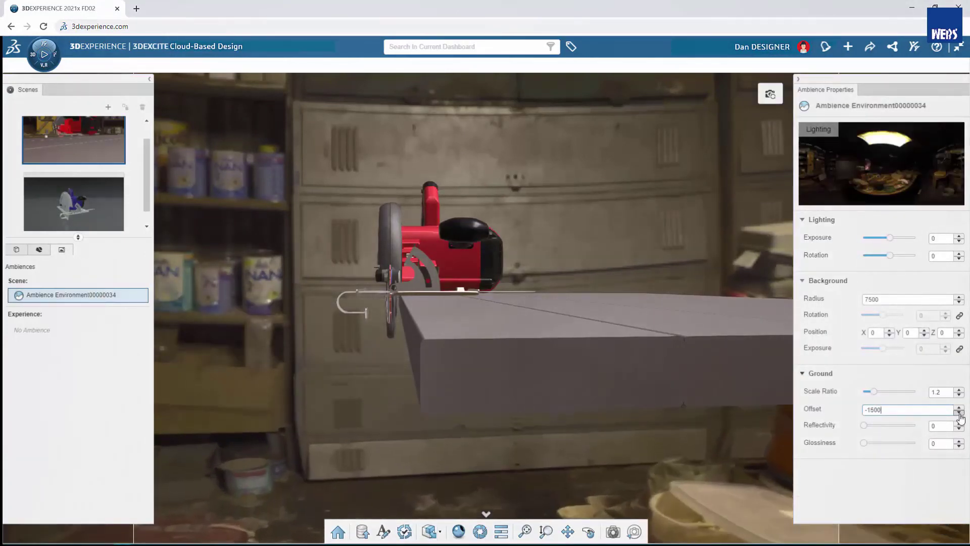
Orbit to an angled view of the saw and start a Live Preview render.
{"action": "mouse_move", "coordinate": [674, 384]}
{"action": "middle_mouse_down"}
{"action": "mouse_move", "coordinate": [702, 329]}
{"action": "mouse_move", "coordinate": [680, 283]}
{"action": "middle_mouse_up"}
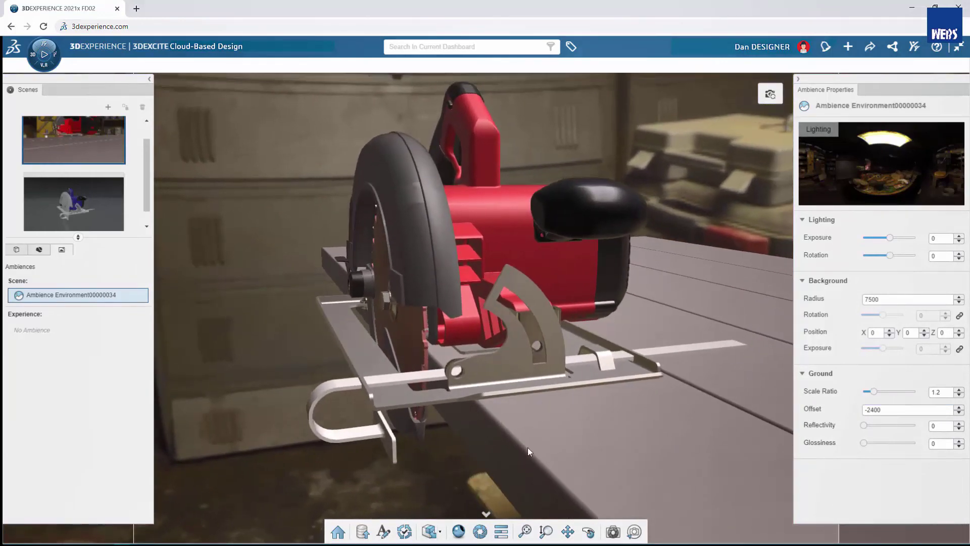
{"action": "left_click", "coordinate": [458, 531]}
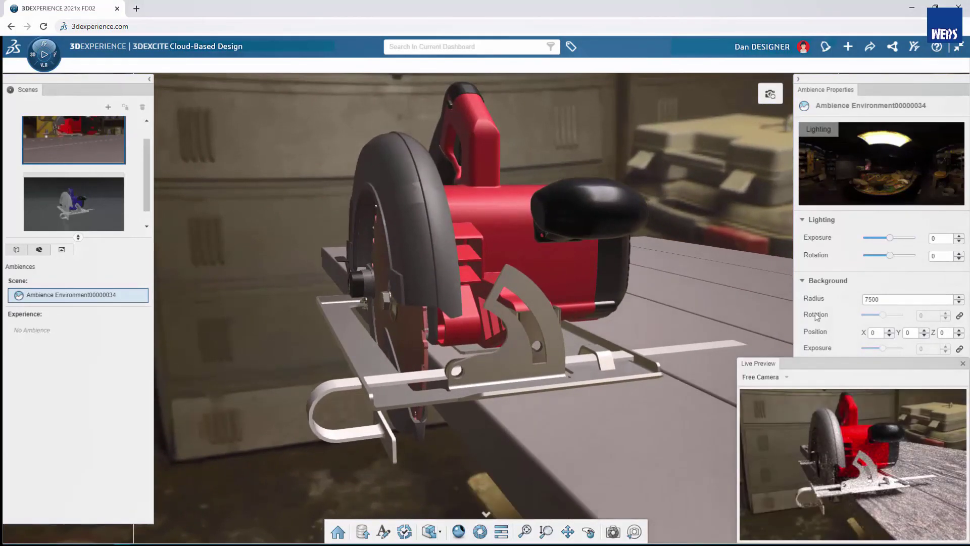
{"action": "left_click", "coordinate": [893, 238]}
Edit the Scene Camera from the thumbnail, keeping 360 Sequence enabled.
{"action": "left_click", "coordinate": [615, 531]}
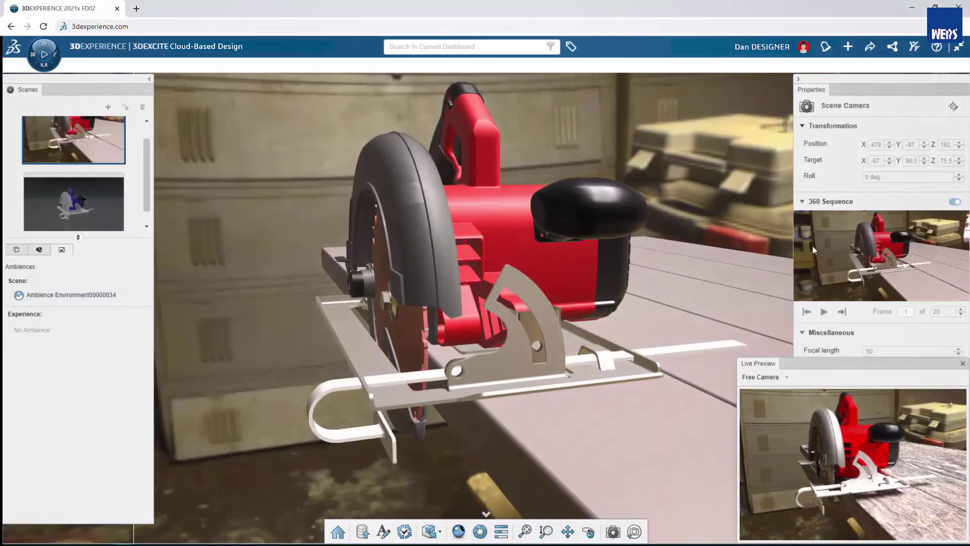